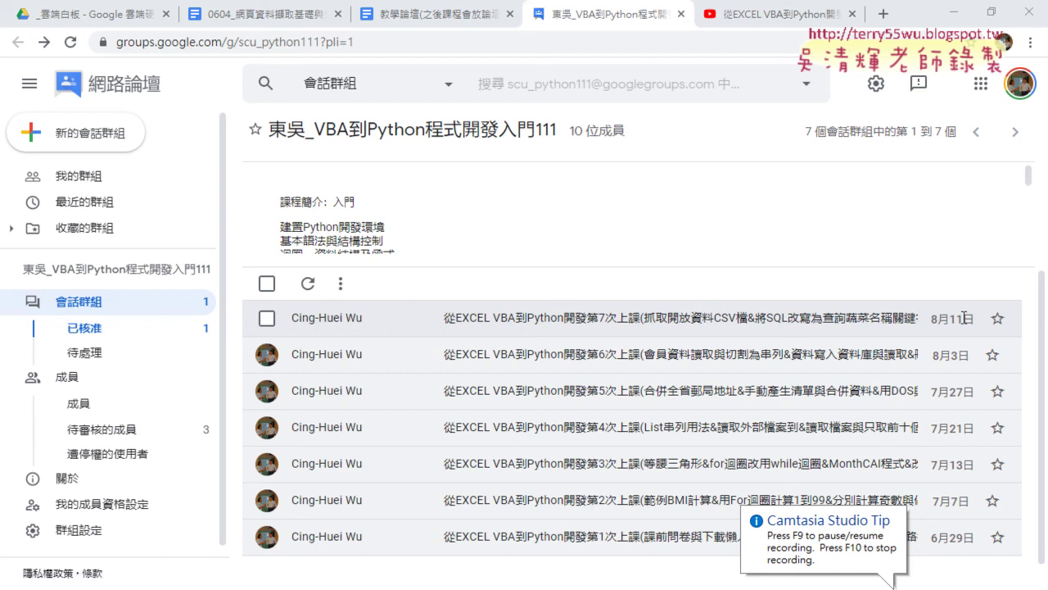
Open the 8月11日 第7次上課 post and highlight words in its topic list, such as requests
left_click_drag(964, 318, 949, 319)
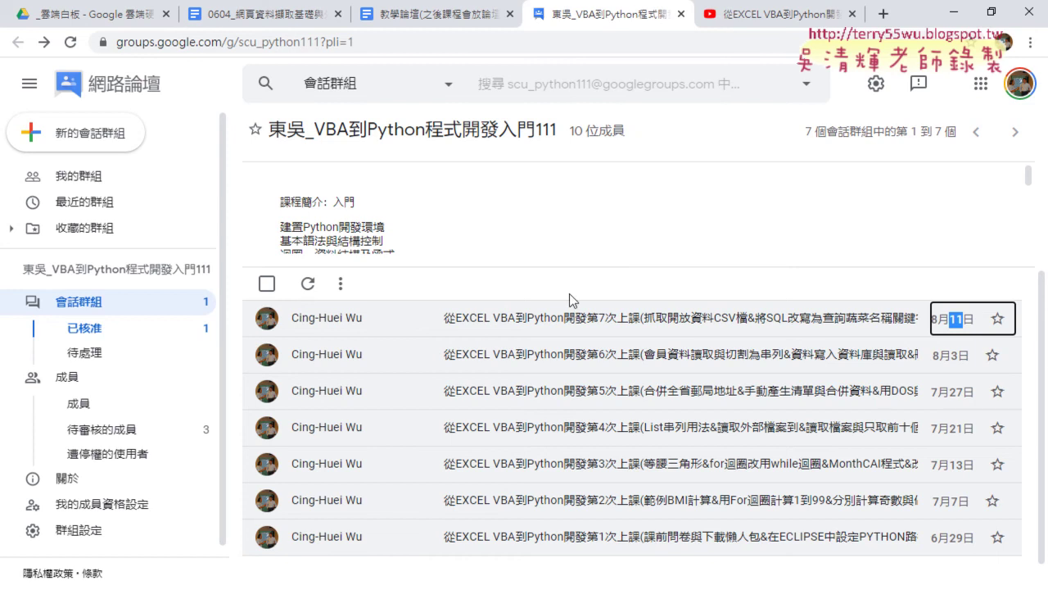
left_click(577, 318)
scroll(579, 317, "down", 1)
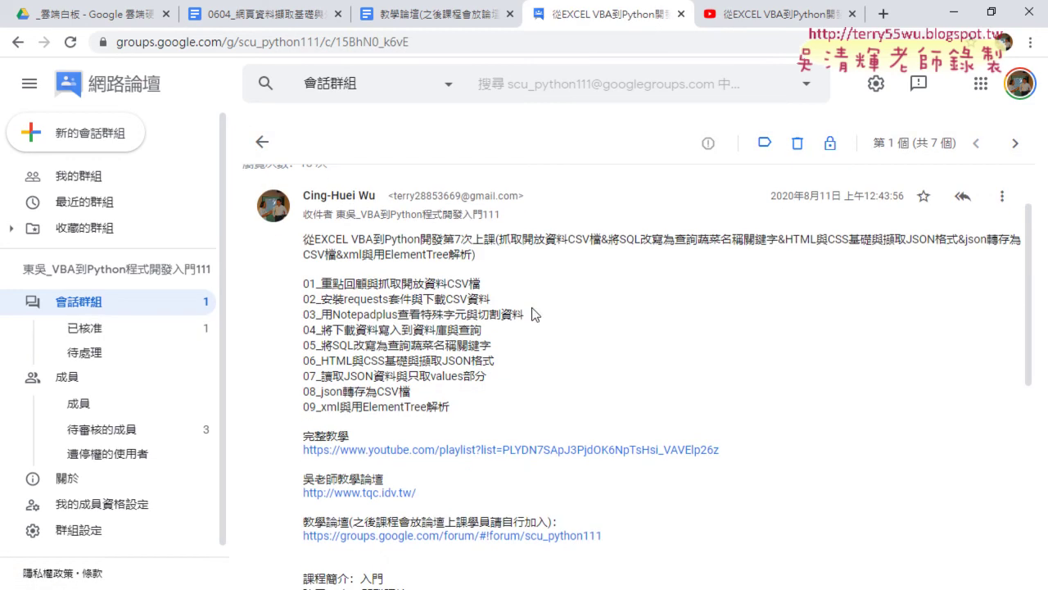
left_click_drag(447, 283, 477, 287)
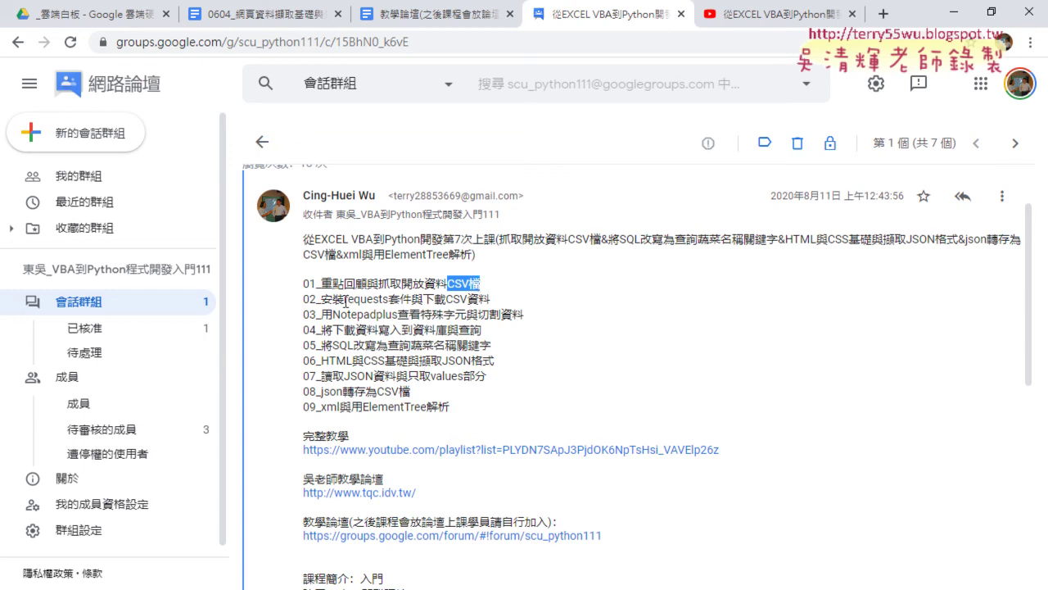
left_click_drag(345, 300, 386, 299)
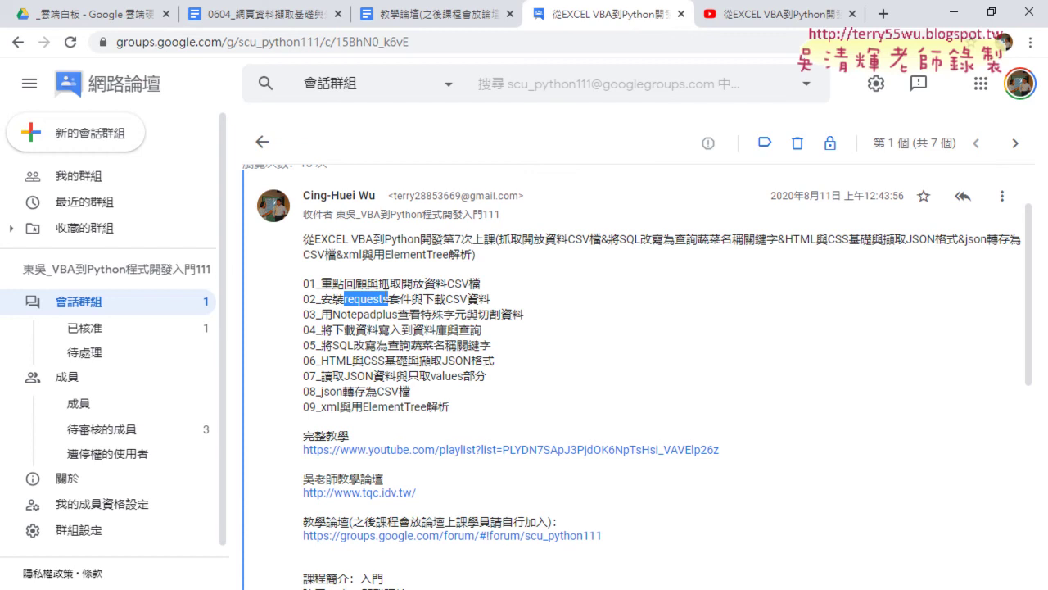
left_click_drag(442, 361, 495, 364)
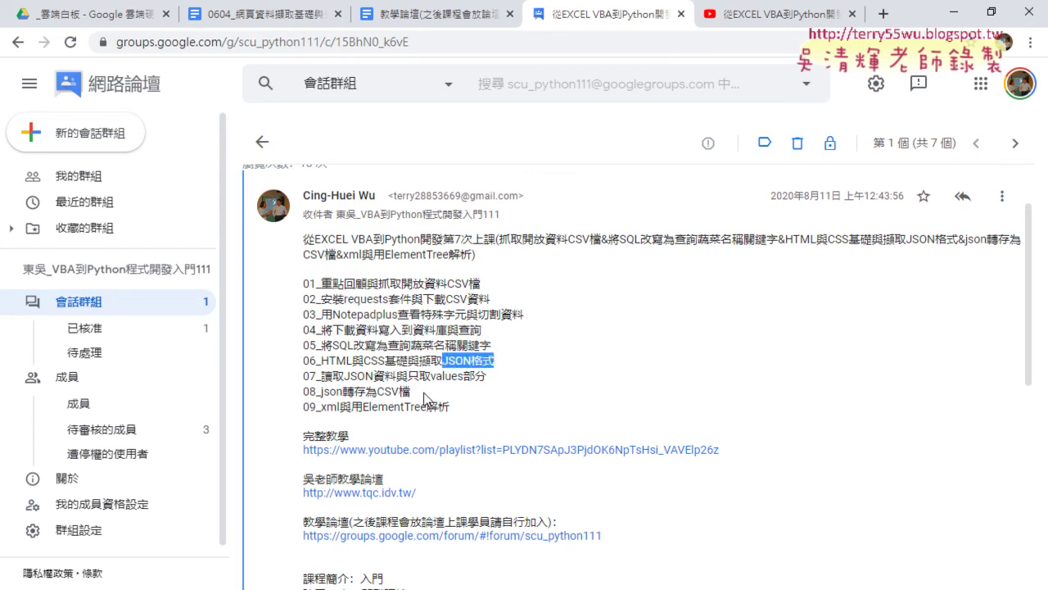
left_click_drag(321, 392, 416, 404)
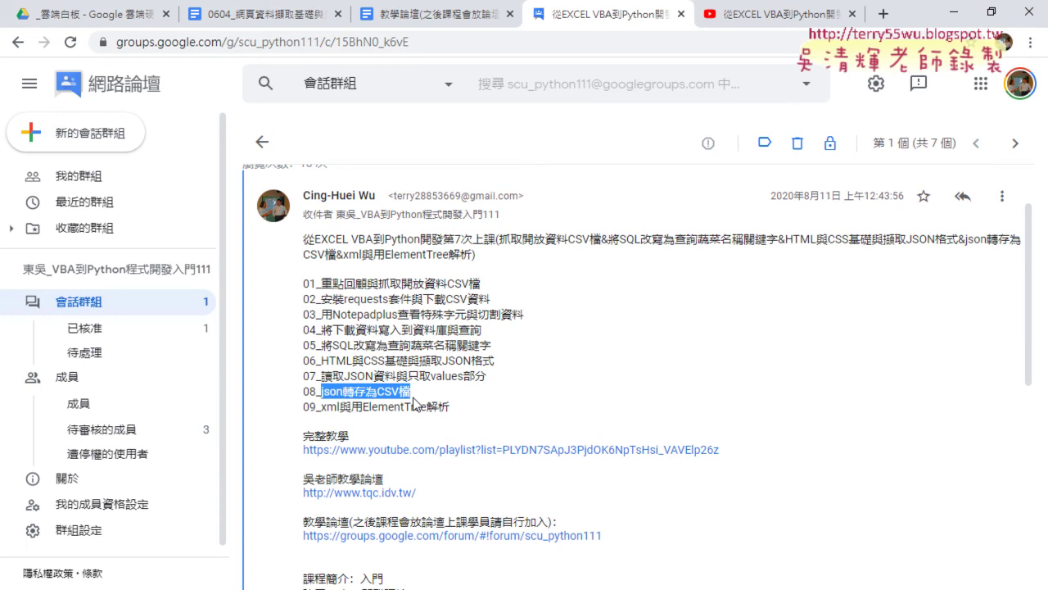
Find 0604_網頁資料擷取基礎與外匯 in the Google Drive course folder and bring up that notes document
left_click(258, 18)
left_click(86, 14)
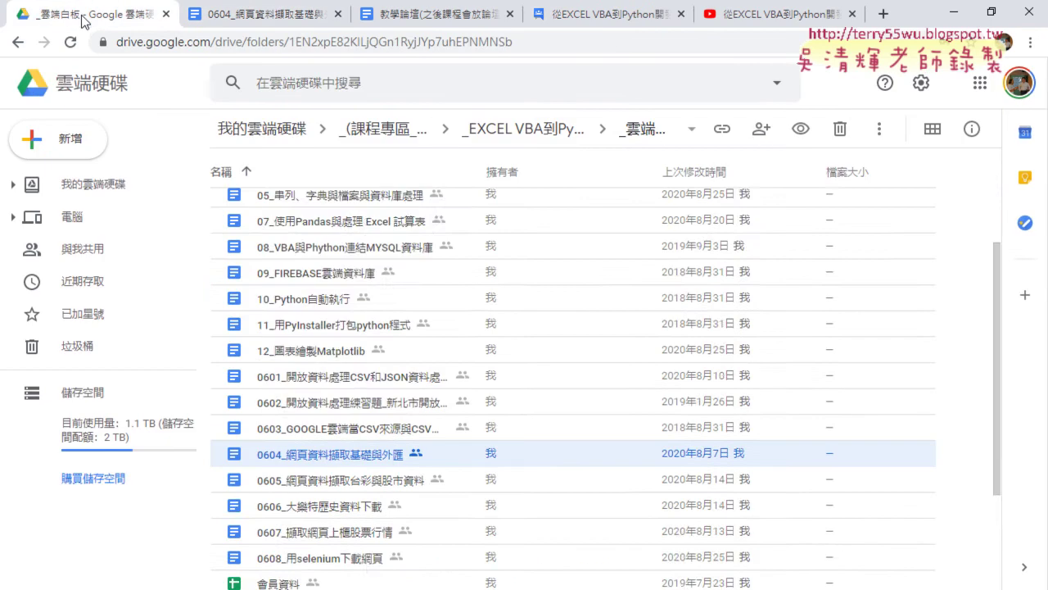
scroll(374, 434, "down", 2)
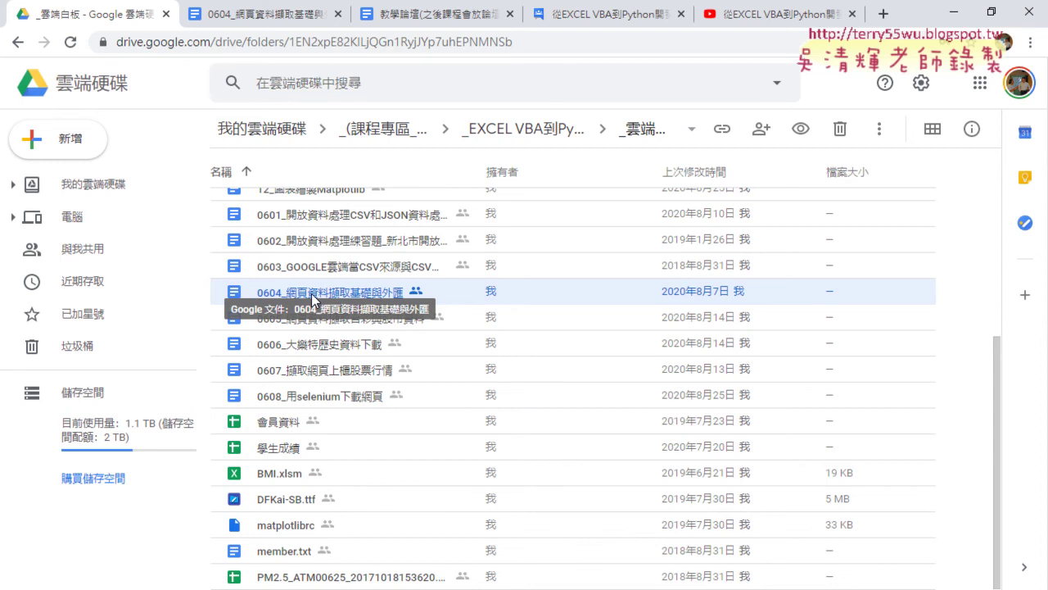
left_click(271, 24)
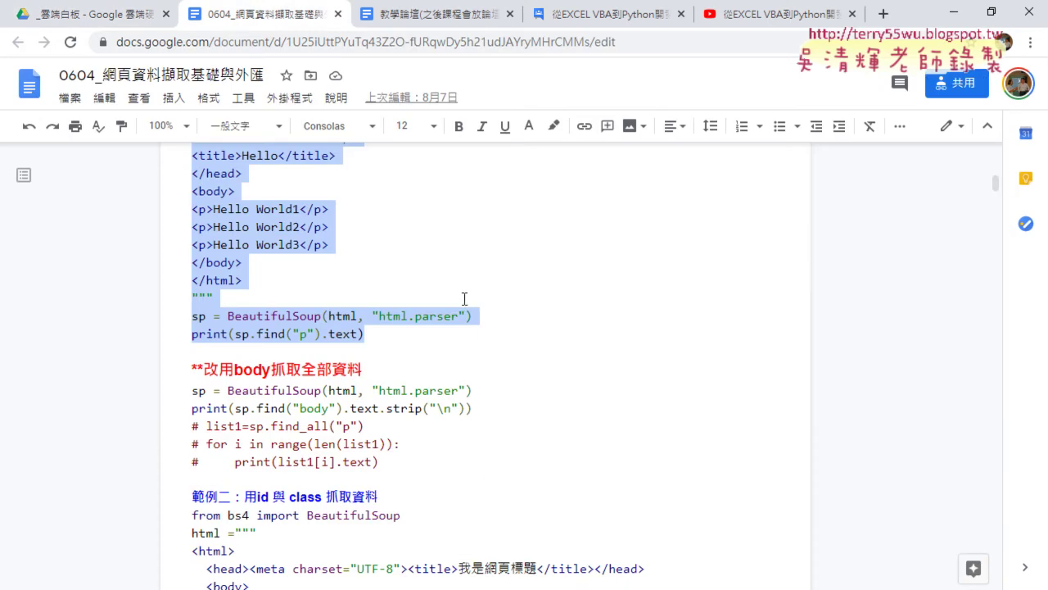
Highlight BeautifulSoup on the import line, then go back to the 第7次上課 Groups post
scroll(466, 317, "up", 3)
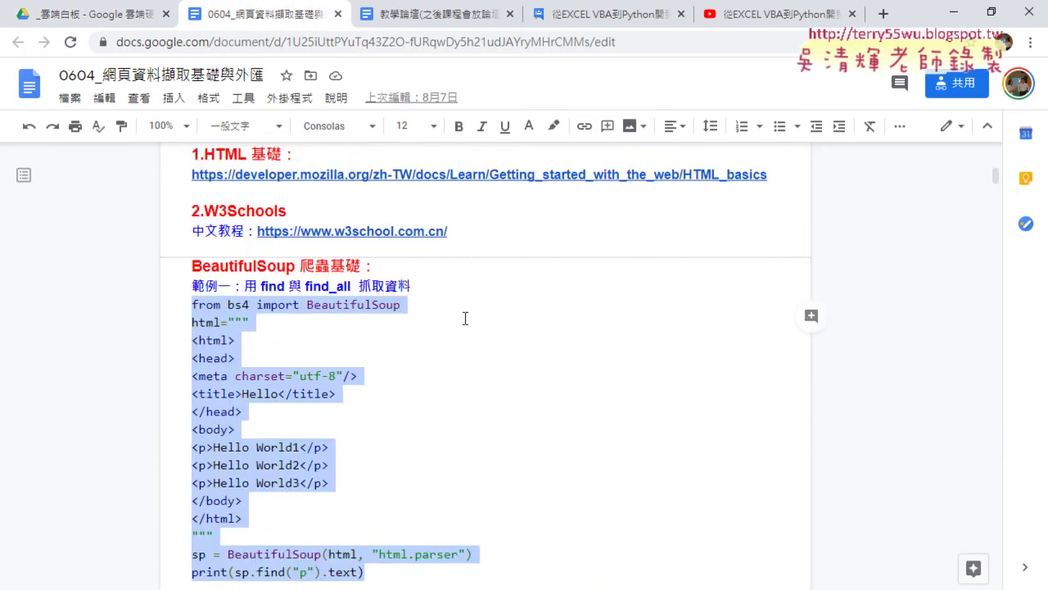
left_click(402, 309)
left_click_drag(307, 310, 403, 311)
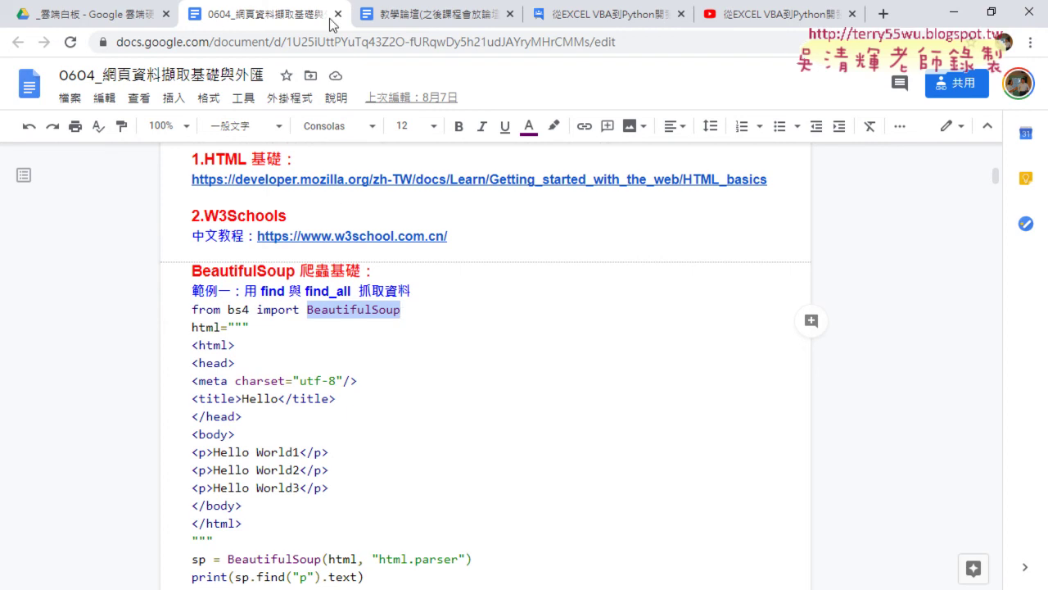
left_click(571, 16)
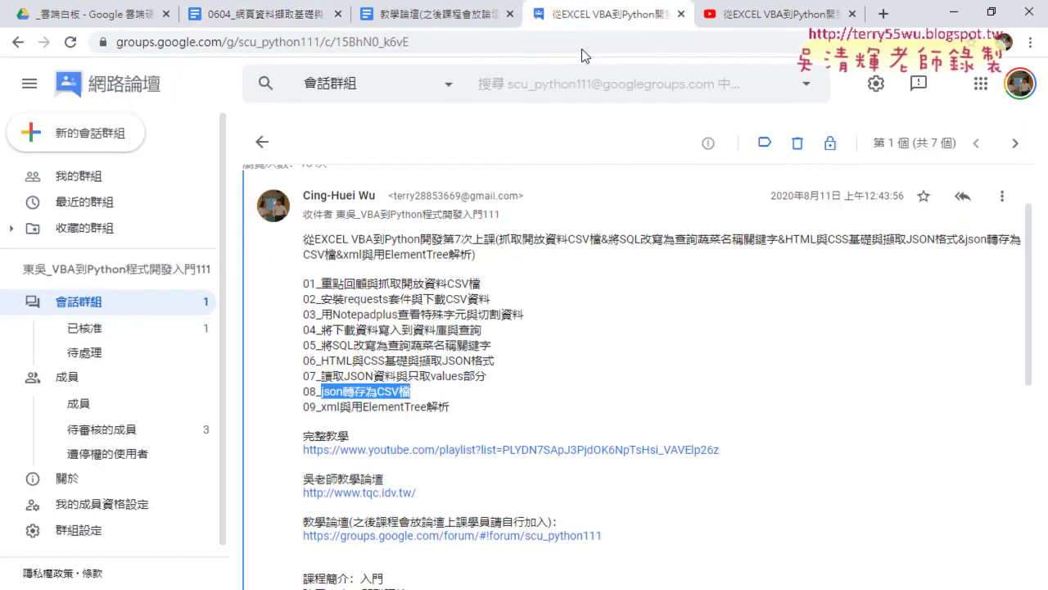
View the Groups post's HTML page source and scroll down through it
right_click(588, 188)
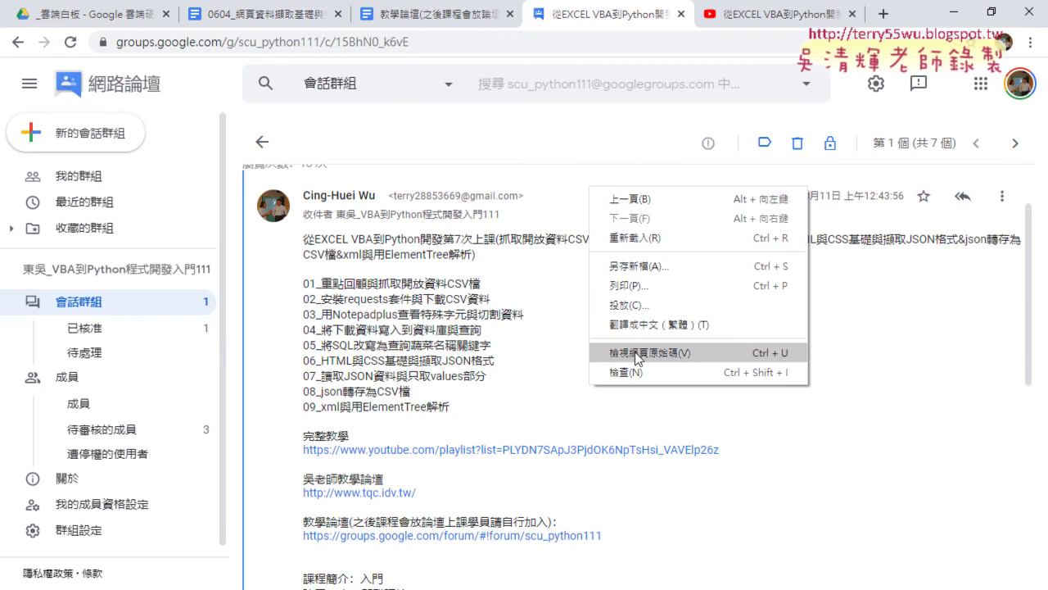
left_click(638, 356)
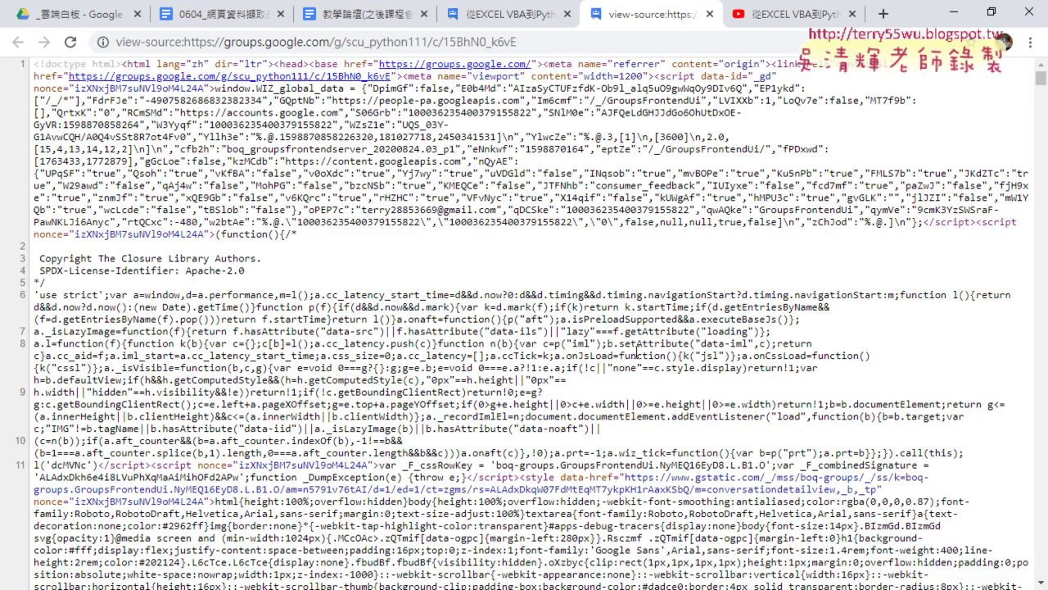
scroll(638, 352, "down", 1)
scroll(629, 364, "down", 5)
scroll(620, 375, "down", 5)
scroll(611, 386, "down", 5)
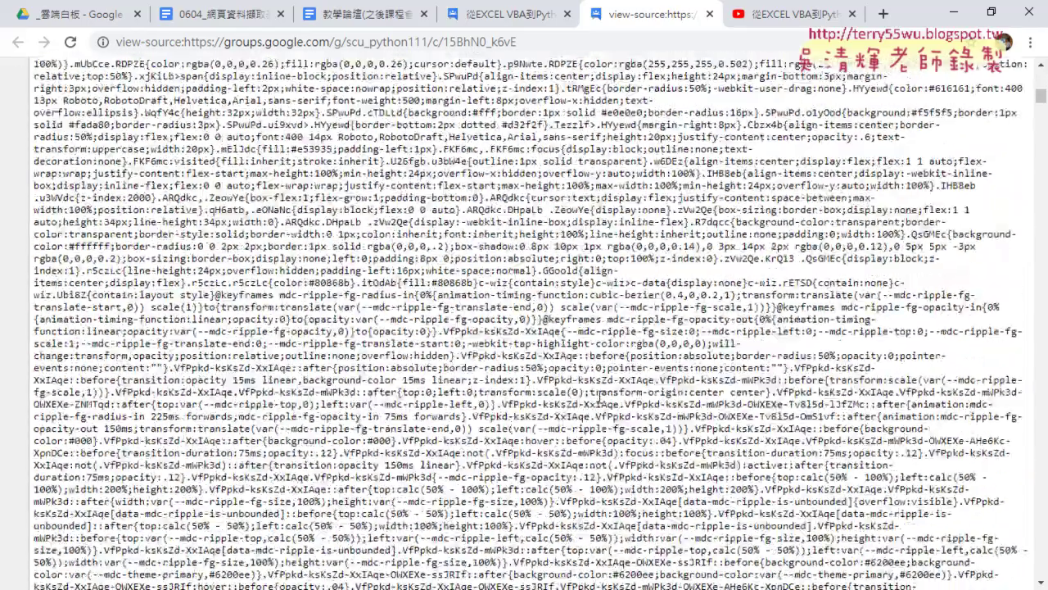
scroll(602, 396, "down", 5)
scroll(602, 394, "down", 5)
scroll(602, 390, "down", 5)
scroll(602, 386, "down", 5)
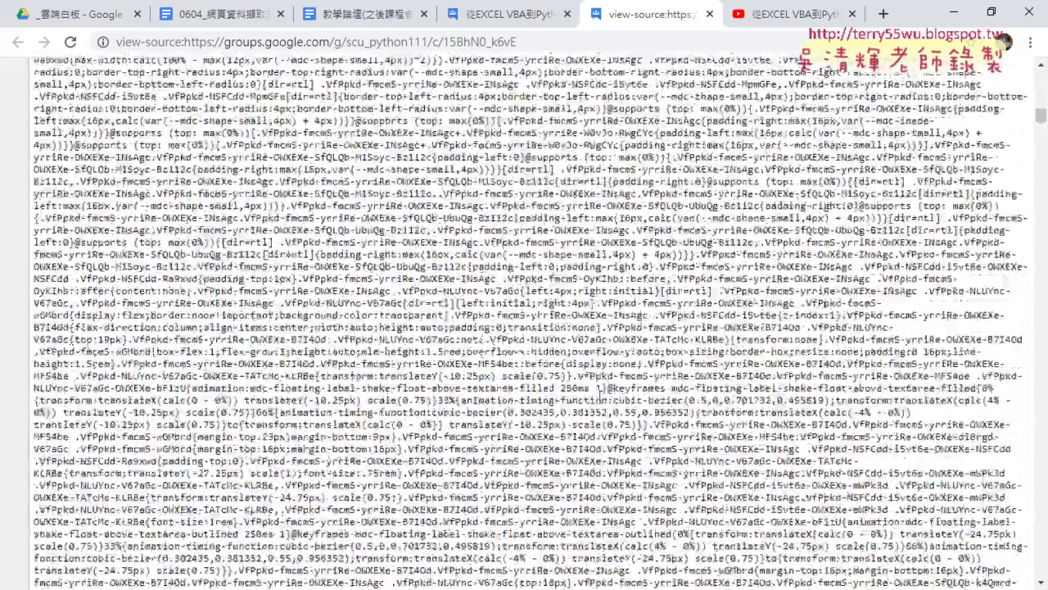
scroll(602, 386, "down", 5)
scroll(602, 385, "down", 5)
scroll(602, 383, "down", 5)
scroll(602, 382, "down", 3)
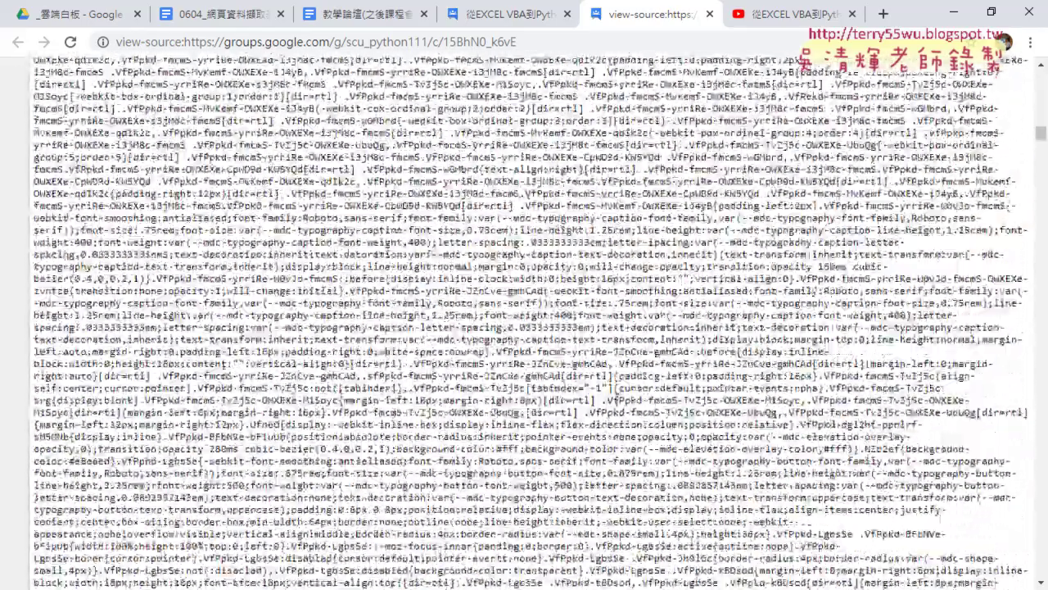
scroll(602, 381, "down", 3)
Scroll to the end of the page source, then switch back to the 0604 notes document
left_click_drag(1040, 136, 1040, 362)
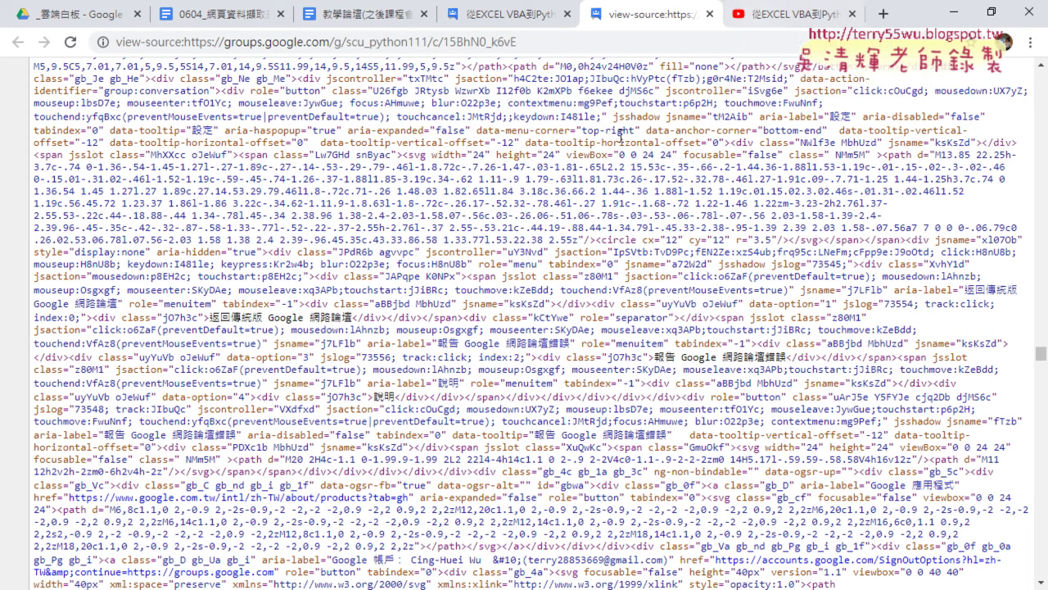
scroll(503, 191, "down", 3)
scroll(503, 191, "down", 3)
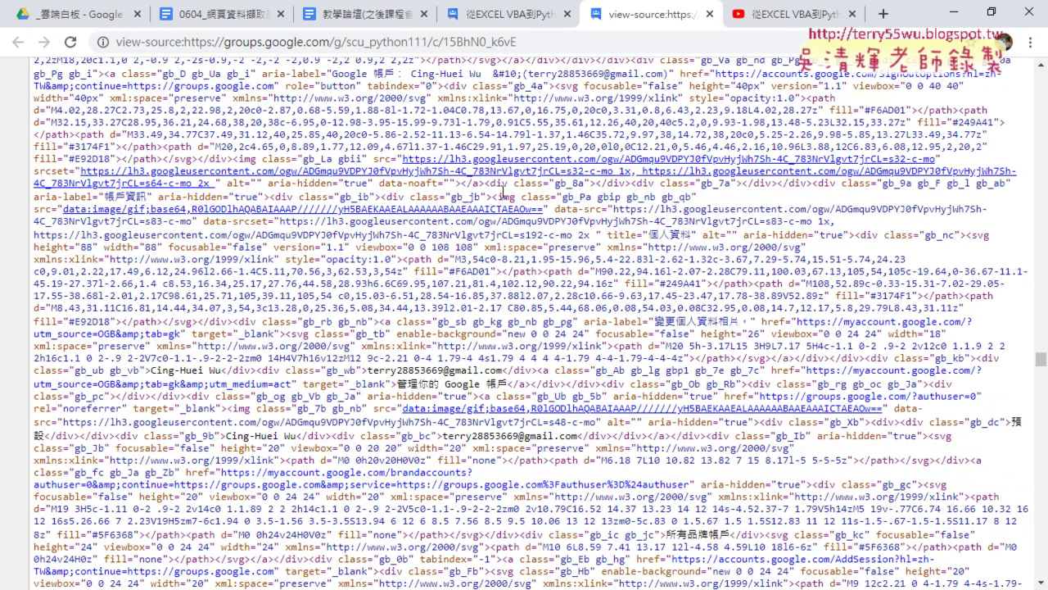
left_click(237, 22)
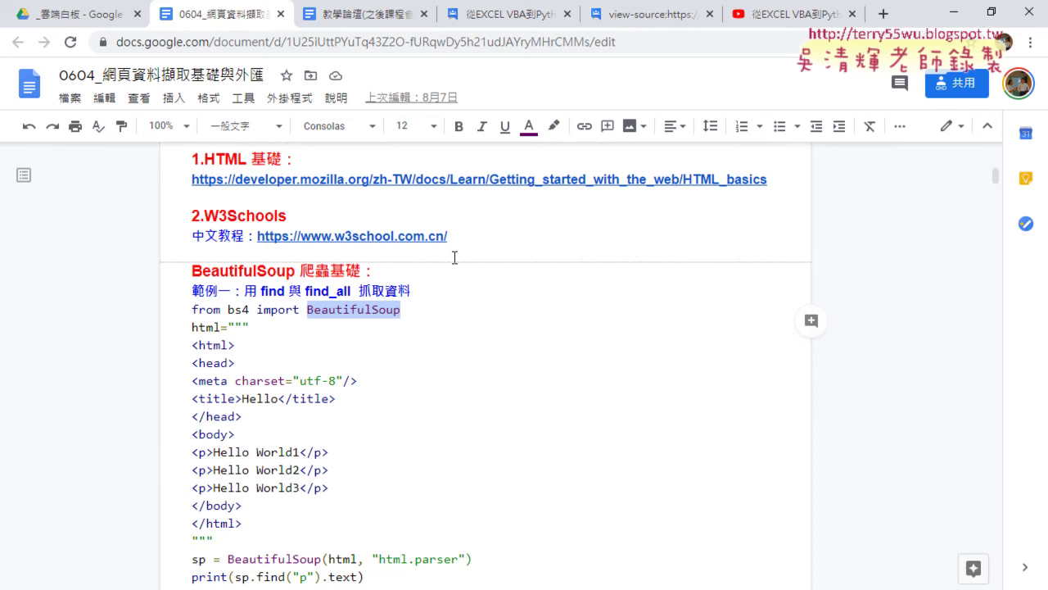
scroll(454, 257, "up", 1)
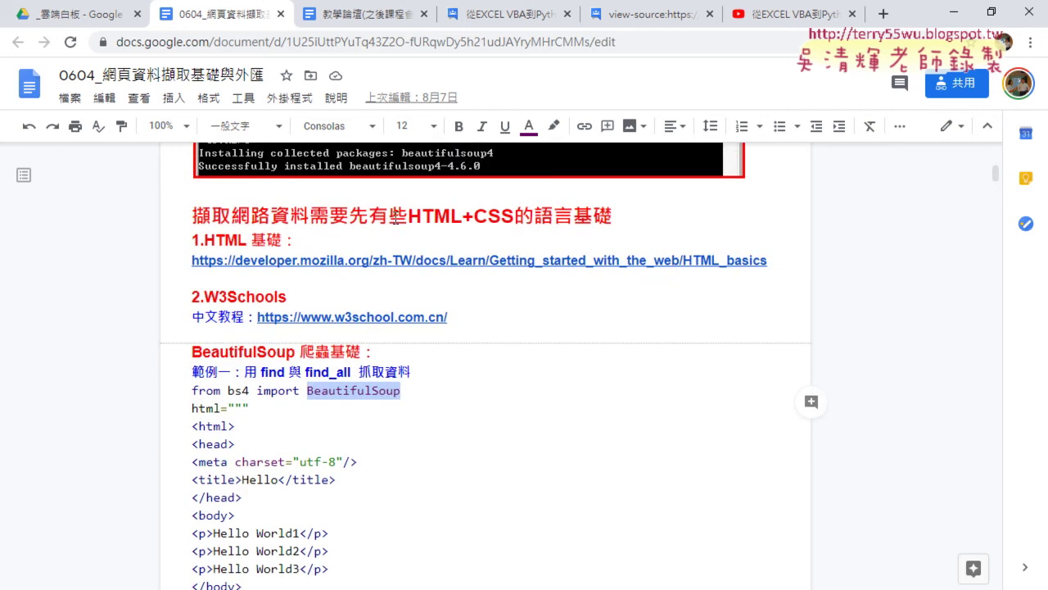
left_click_drag(407, 217, 614, 218)
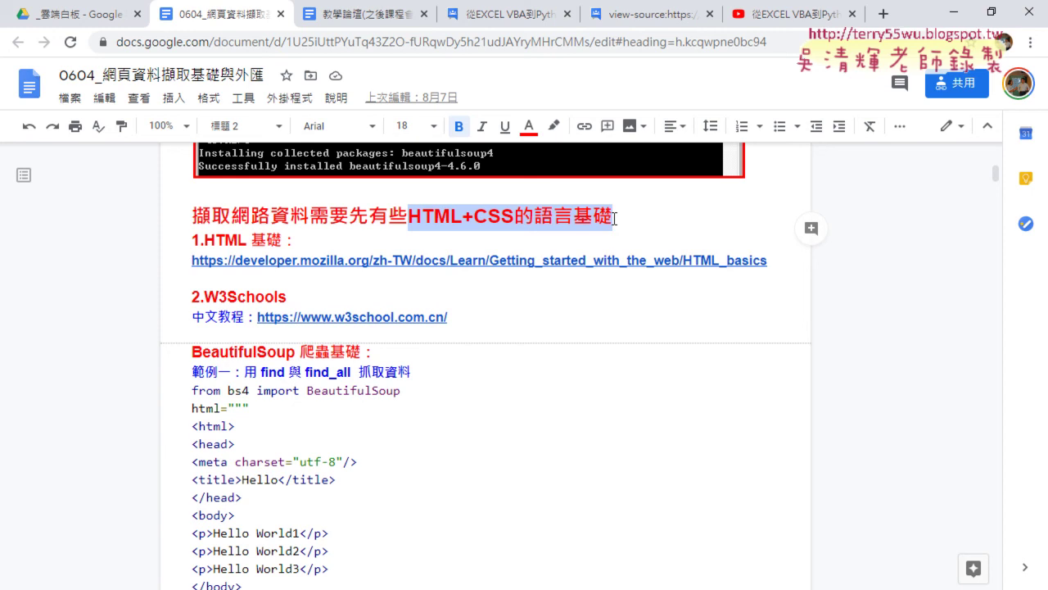
left_click_drag(408, 218, 461, 216)
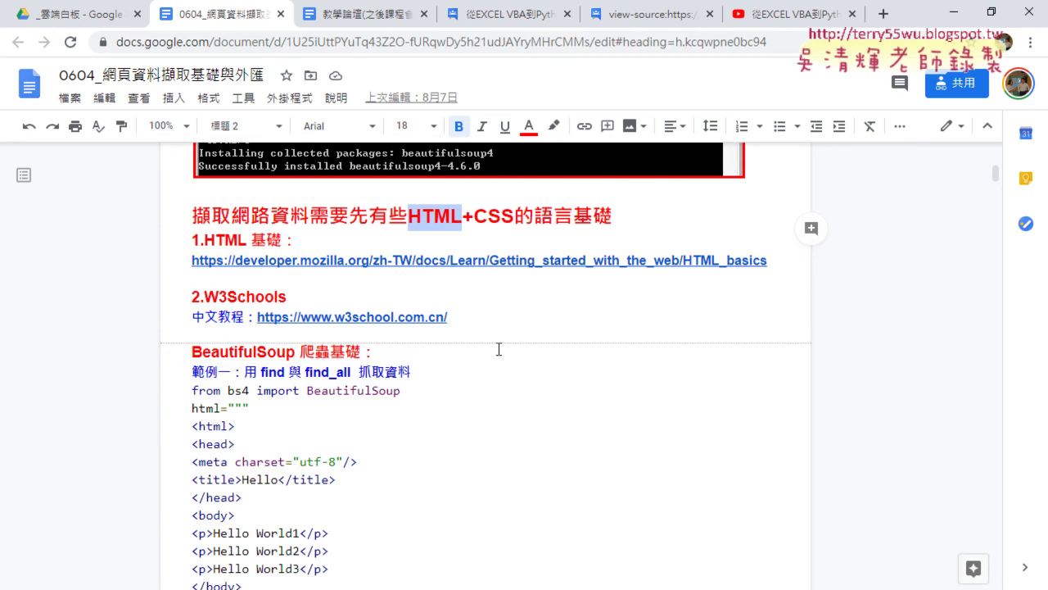
scroll(497, 346, "down", 2)
left_click(204, 269)
left_click_drag(204, 269, 240, 264)
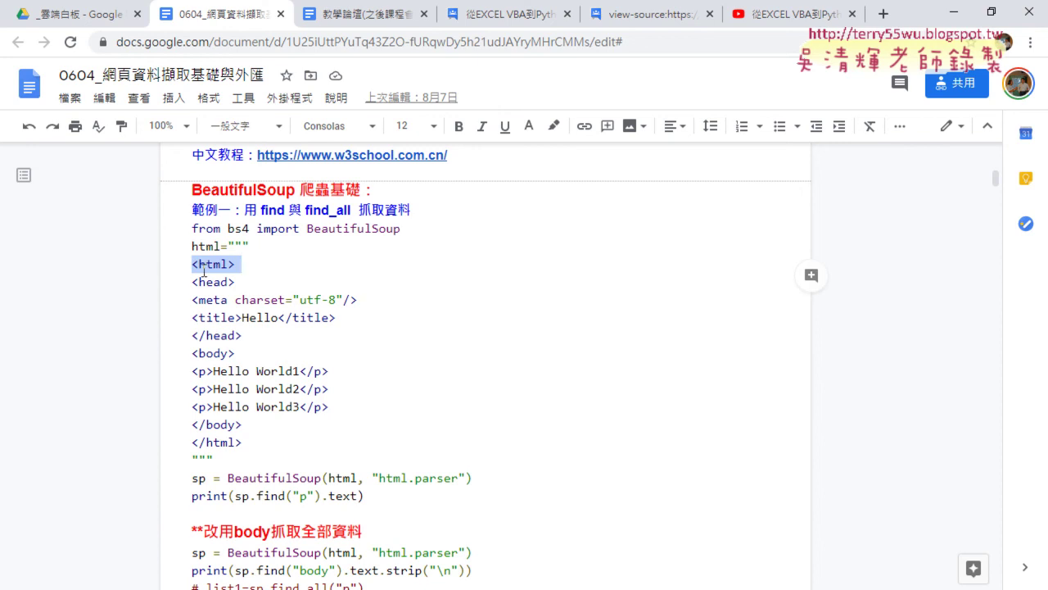
Highlight the example's <html>, </html>, <head> and <body> parts, then switch to the YouTube playlist
left_click(203, 266)
left_click_drag(200, 265, 228, 264)
key("Right")
key("Right")
key("Right")
key("Right")
key("shift+Right")
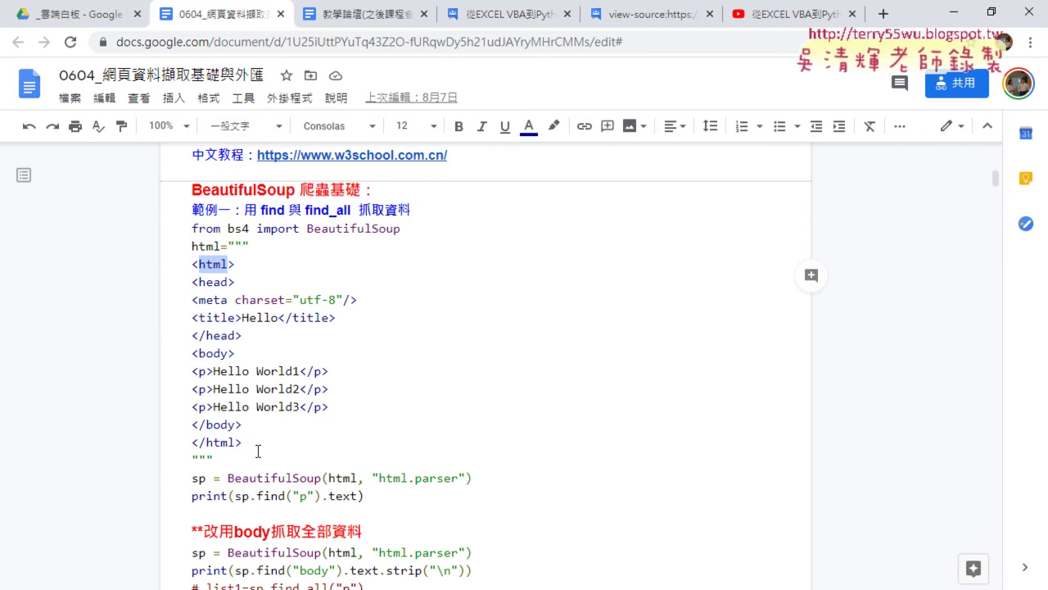
left_click_drag(246, 442, 185, 441)
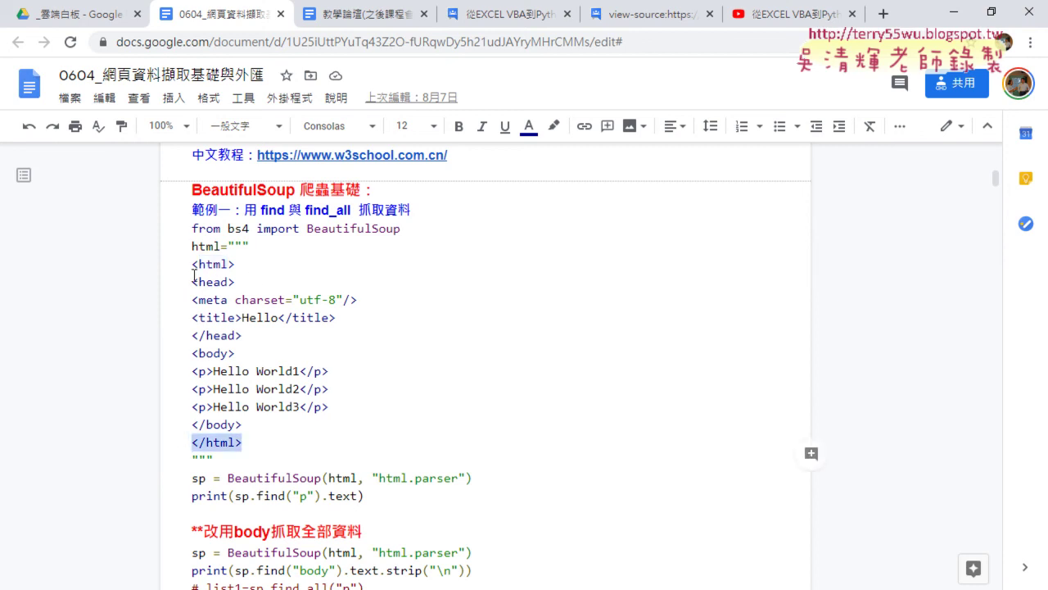
mouse_move(193, 282)
left_mouse_down()
mouse_move(231, 282)
mouse_move(247, 335)
left_mouse_up()
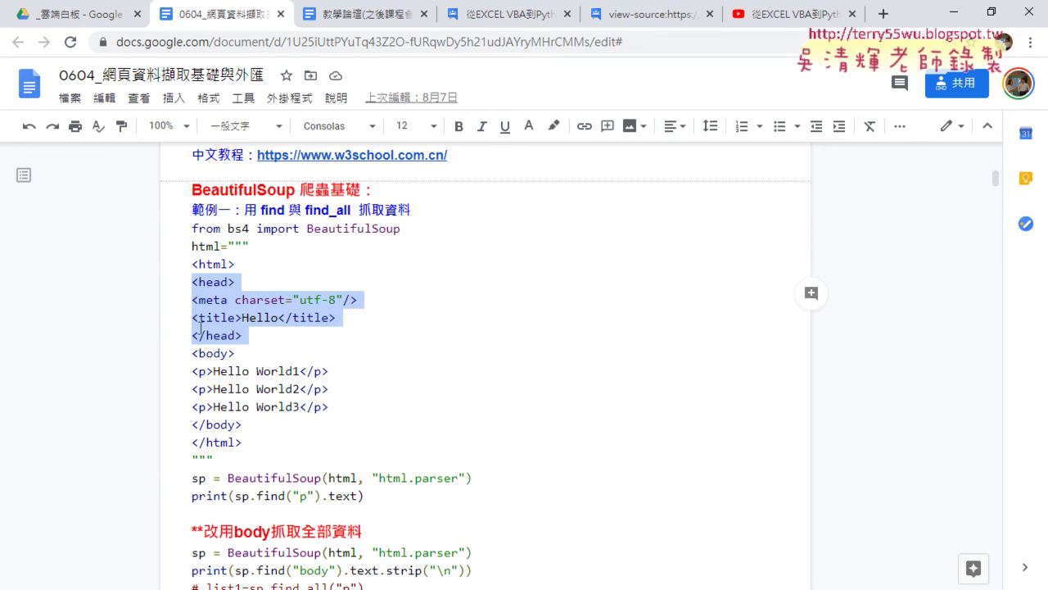
mouse_move(194, 354)
left_mouse_down()
mouse_move(237, 353)
mouse_move(248, 433)
left_mouse_up()
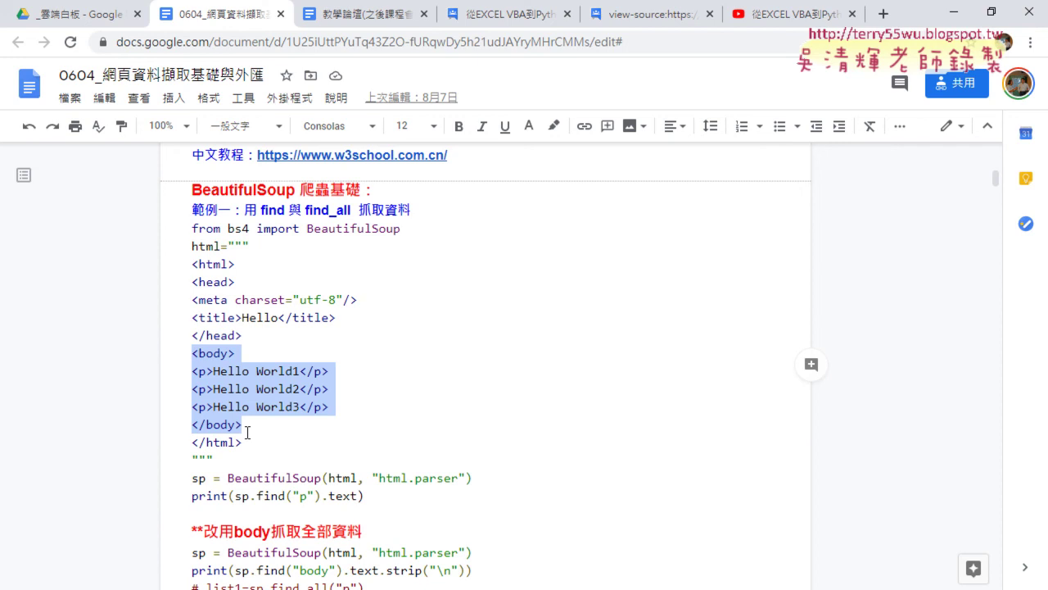
left_click(789, 14)
View the YouTube playlist page's HTML source, close it, and return to the 0604 notes
right_click(376, 361)
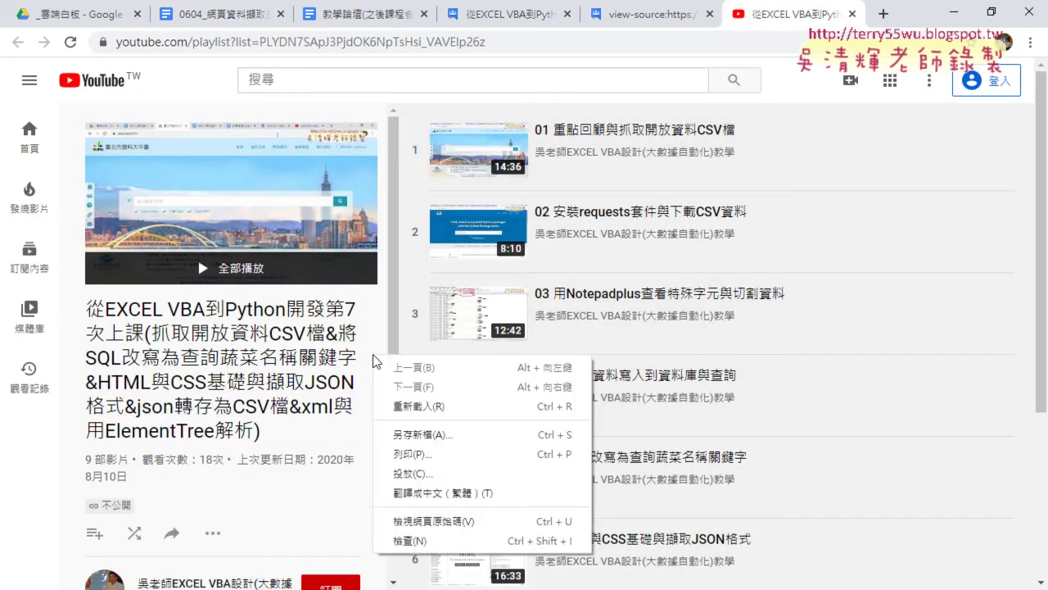
left_click(434, 521)
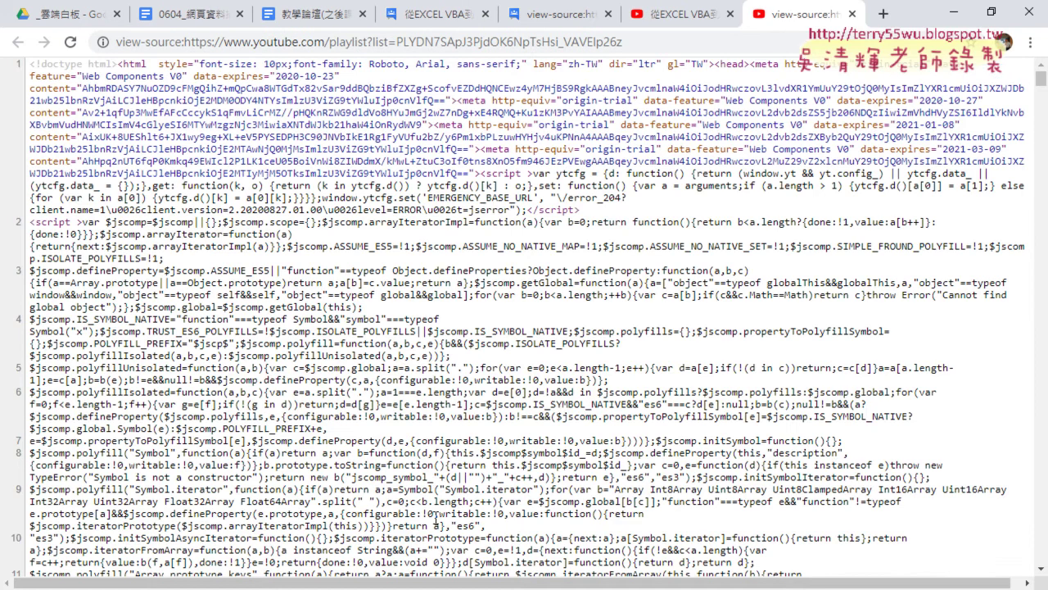
scroll(437, 507, "down", 10)
scroll(439, 475, "up", 10)
left_click(852, 14)
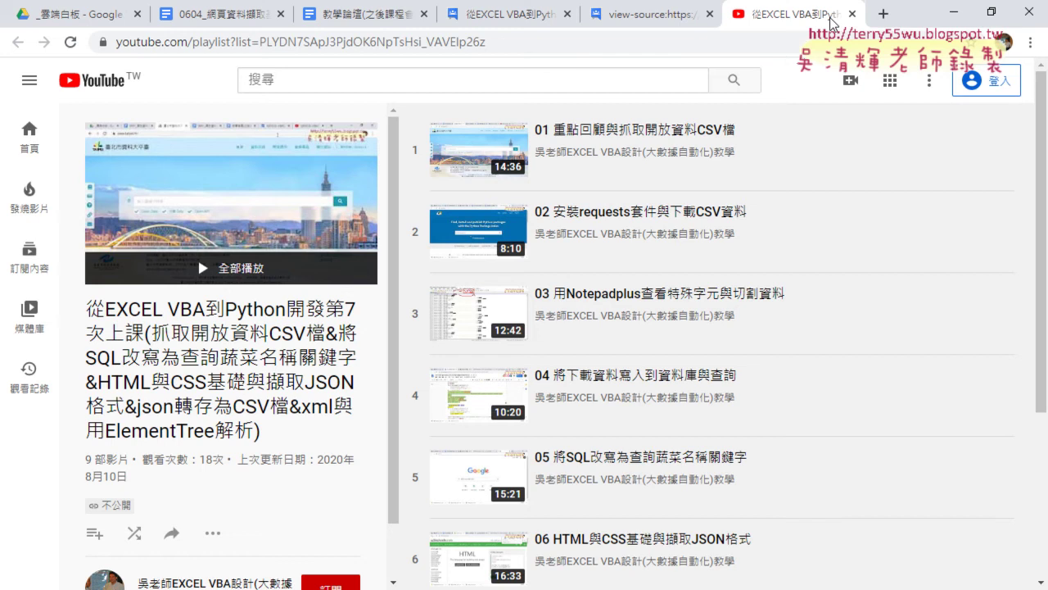
left_click(227, 23)
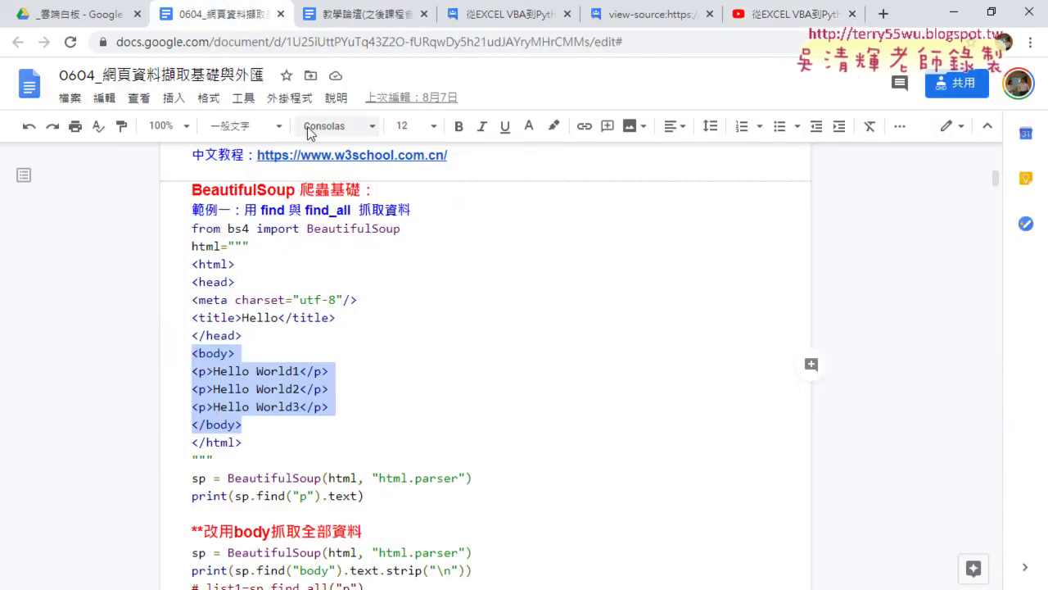
Scroll up to the HTML+CSS prerequisites heading and select the words HTML+CSS
left_click(380, 279)
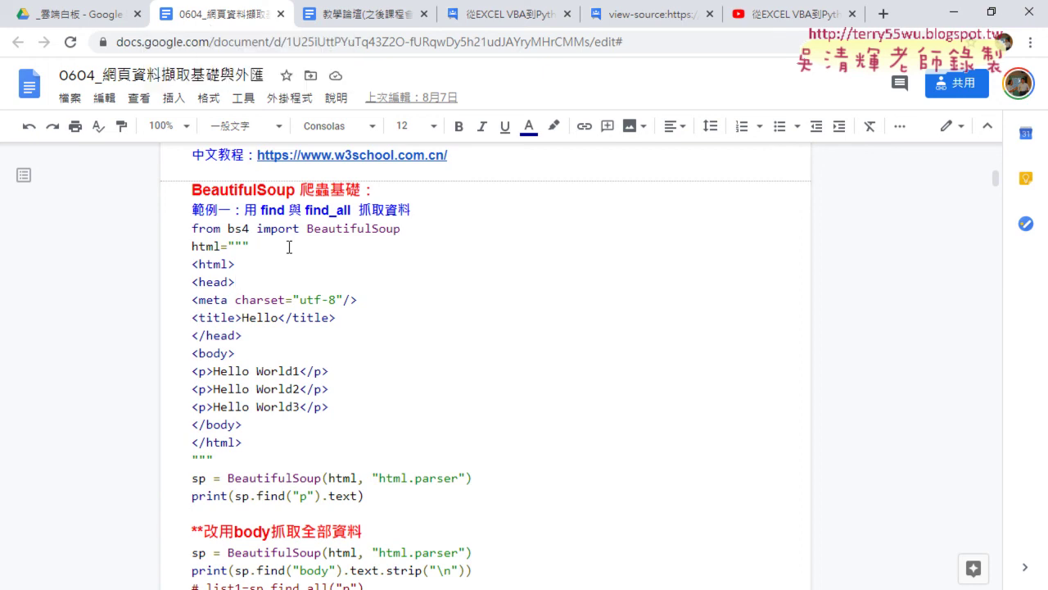
scroll(289, 247, "up", 3)
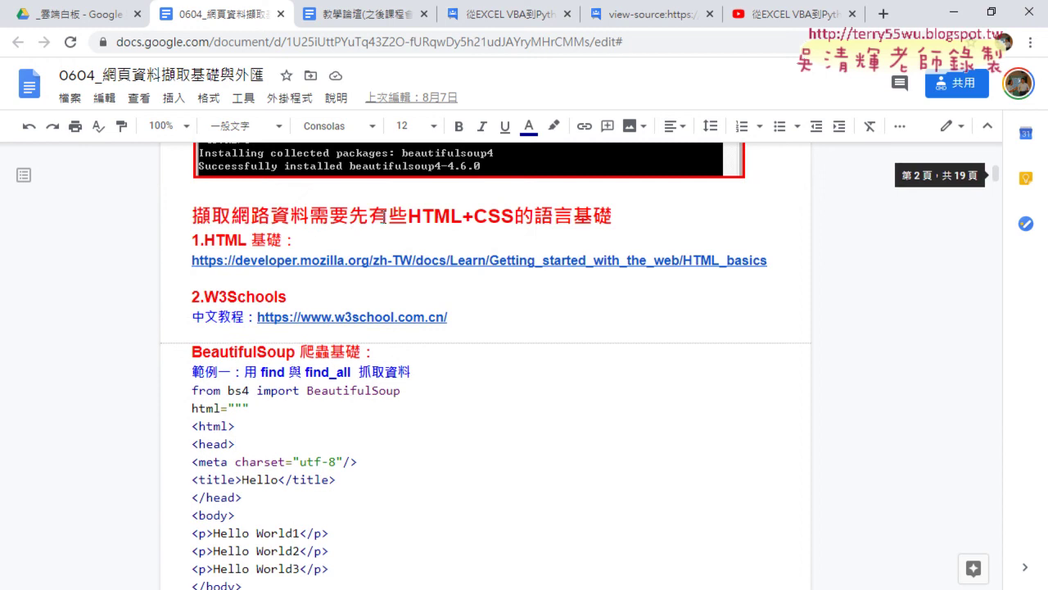
left_click_drag(408, 216, 515, 213)
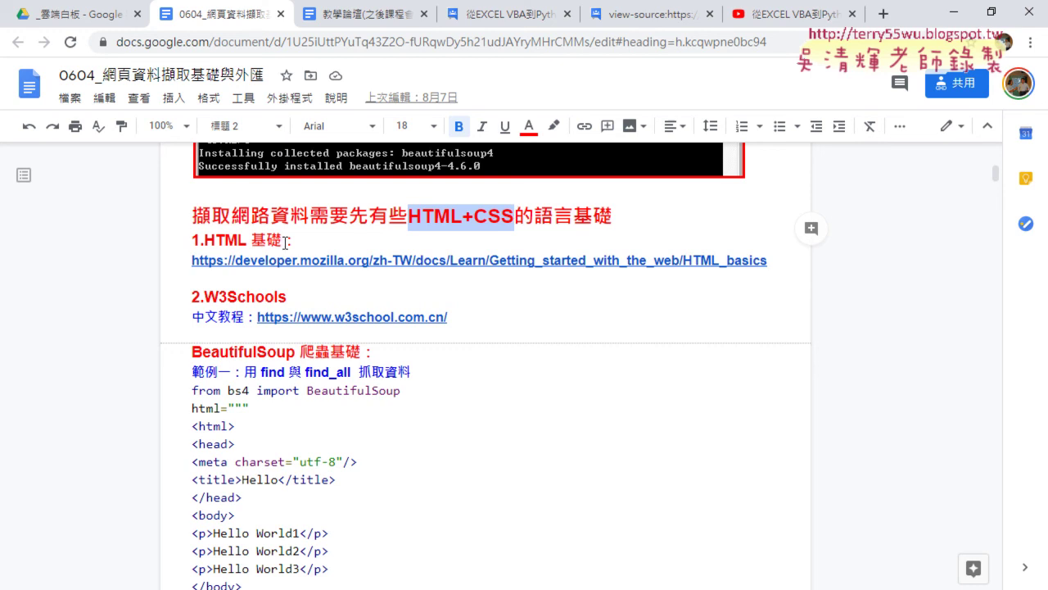
Mark the 1.HTML 基礎 heading and follow its MDN link to the HTML basics tutorial
left_click_drag(283, 241, 218, 241)
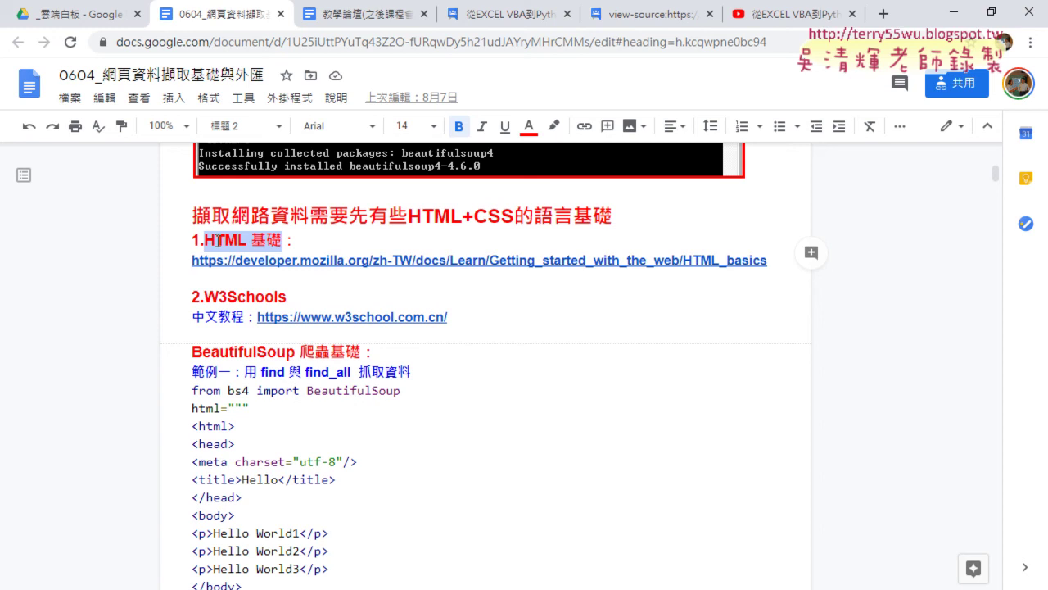
left_click(294, 262)
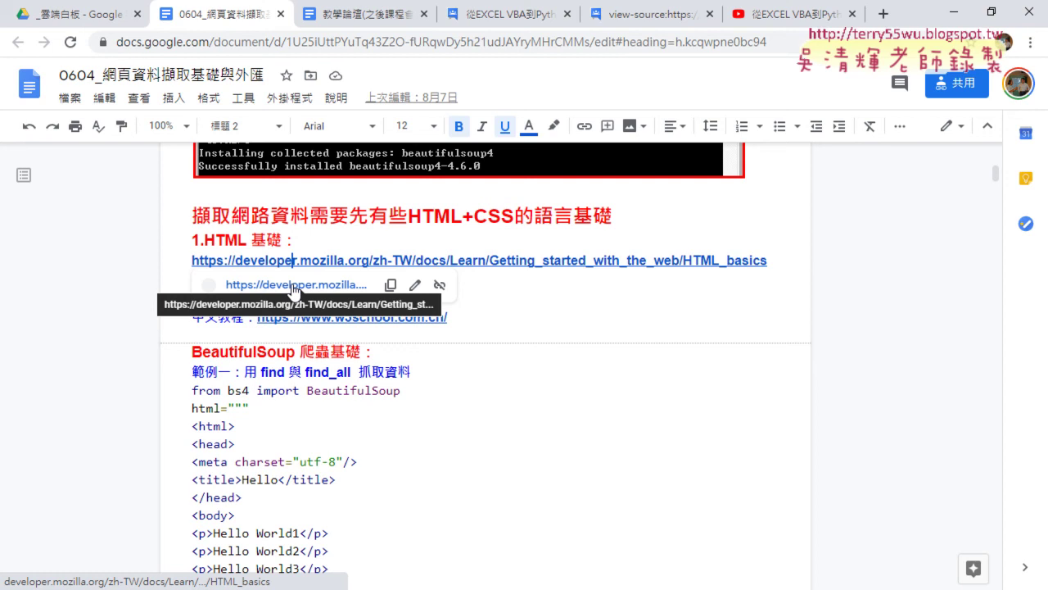
left_click(293, 285)
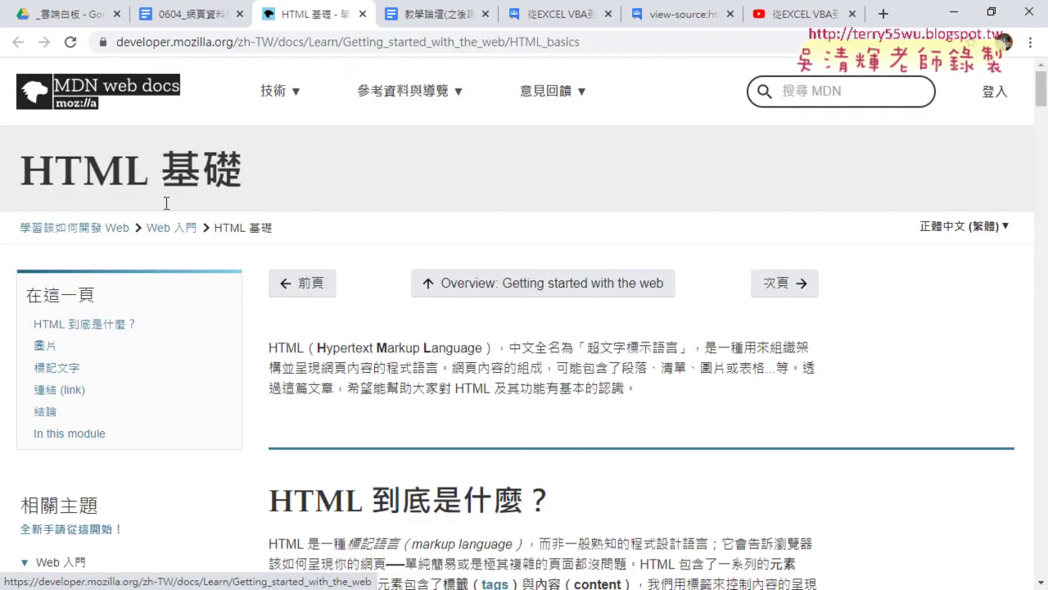
Scroll to the 'HTML 到底是什麼？' section of the MDN article and highlight its heading
scroll(350, 198, "down", 3)
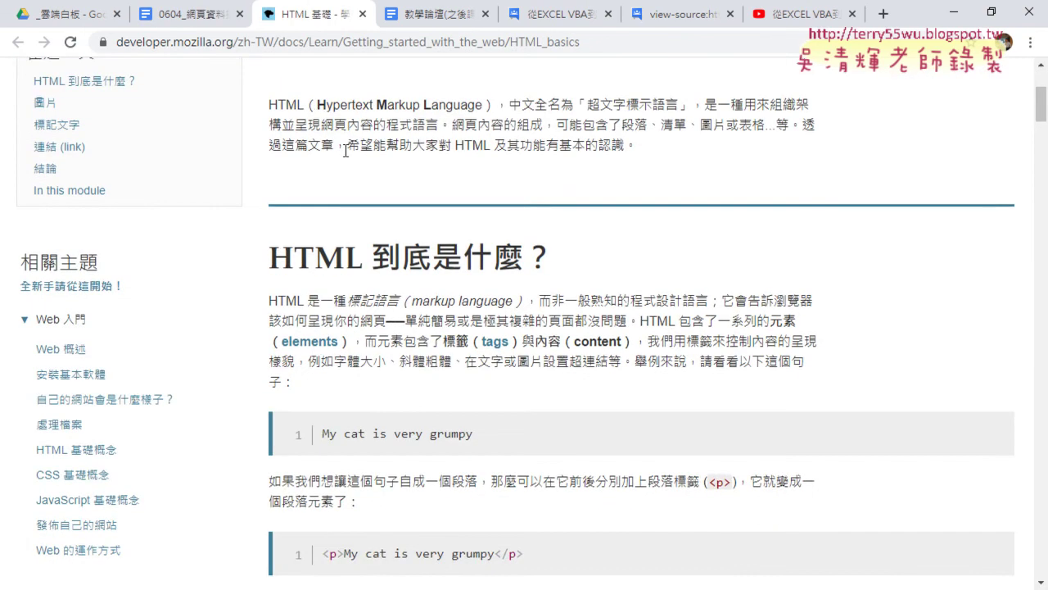
left_click_drag(270, 258, 573, 266)
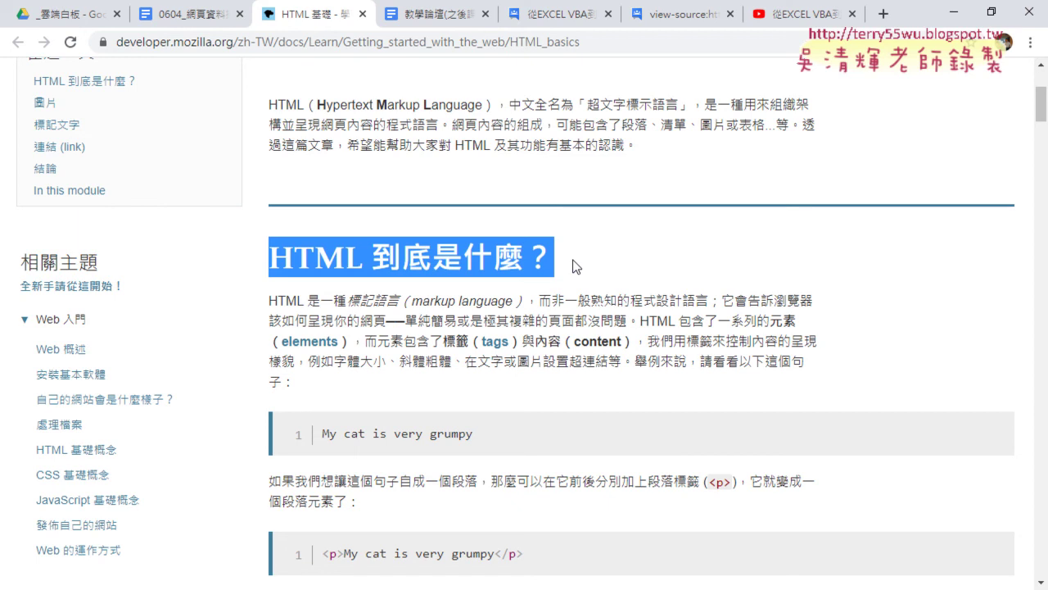
Scroll through the MDN tag anatomy diagram and the 空元素 empty-elements section
scroll(576, 266, "down", 1)
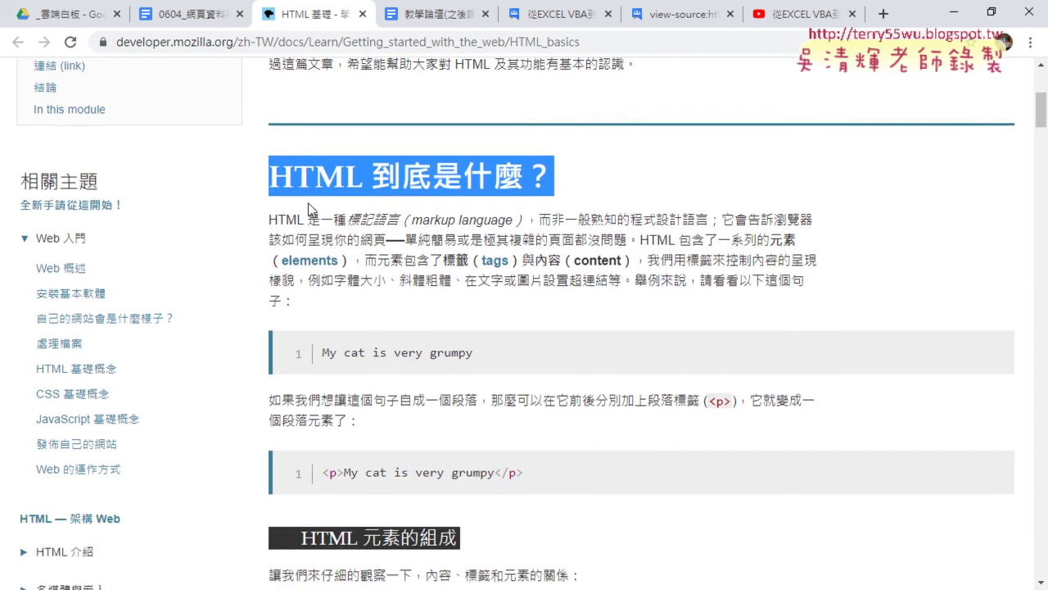
scroll(309, 210, "down", 3)
scroll(310, 209, "down", 1)
scroll(309, 210, "down", 2)
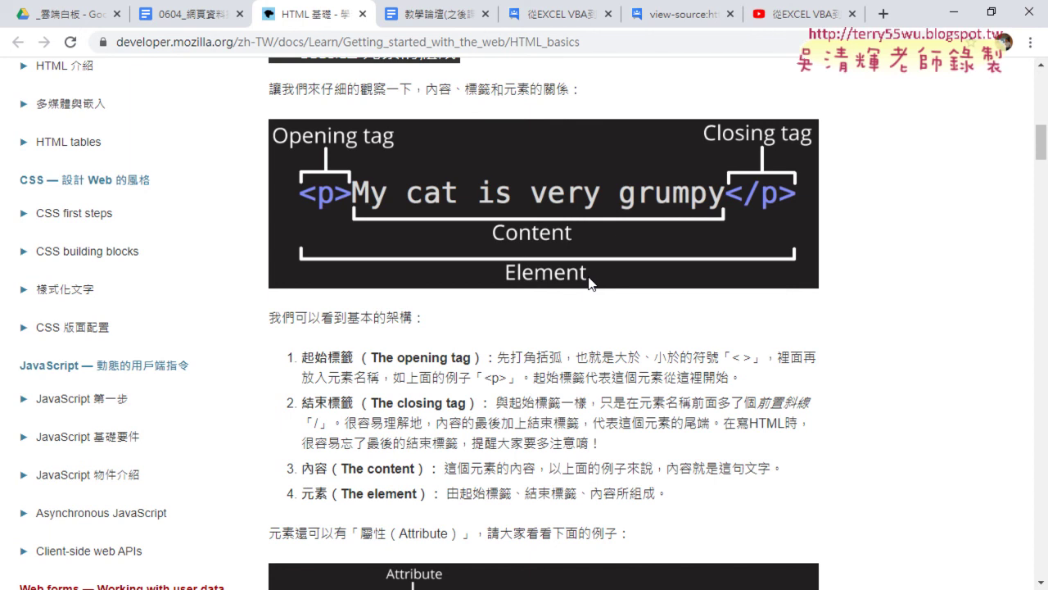
scroll(589, 283, "down", 4)
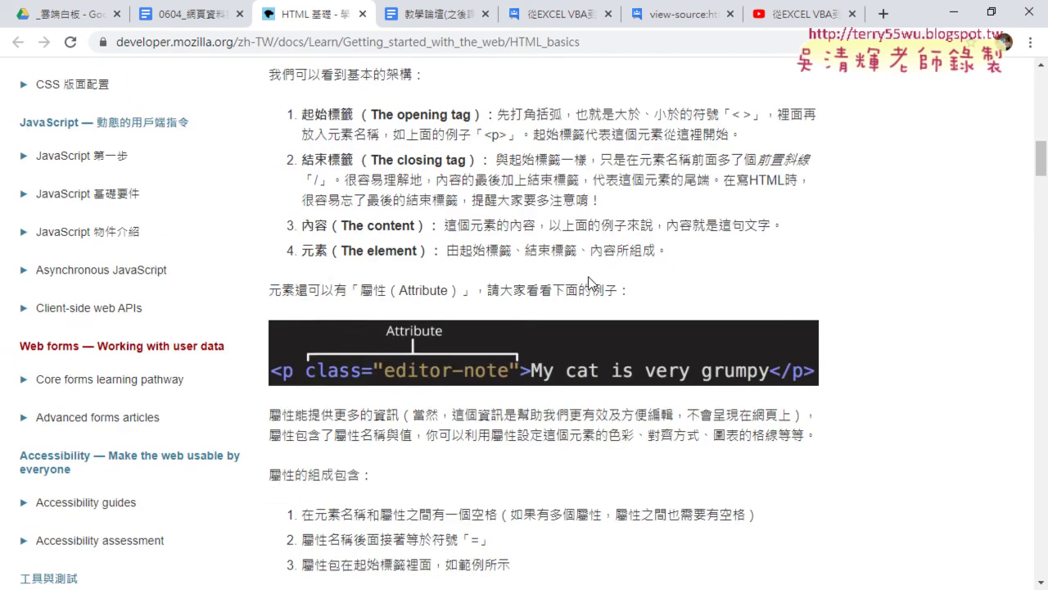
scroll(589, 283, "down", 1)
scroll(588, 283, "down", 3)
scroll(590, 282, "down", 2)
scroll(590, 283, "down", 2)
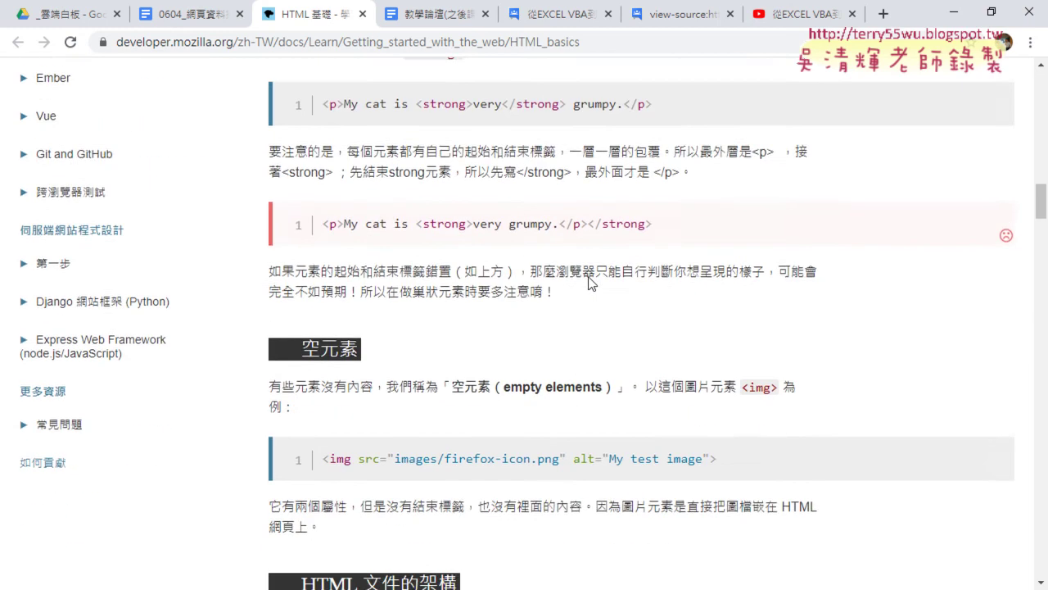
scroll(590, 282, "down", 2)
Back in the notes, mark the W3Schools heading and follow the w3school.com.cn link
left_click(195, 18)
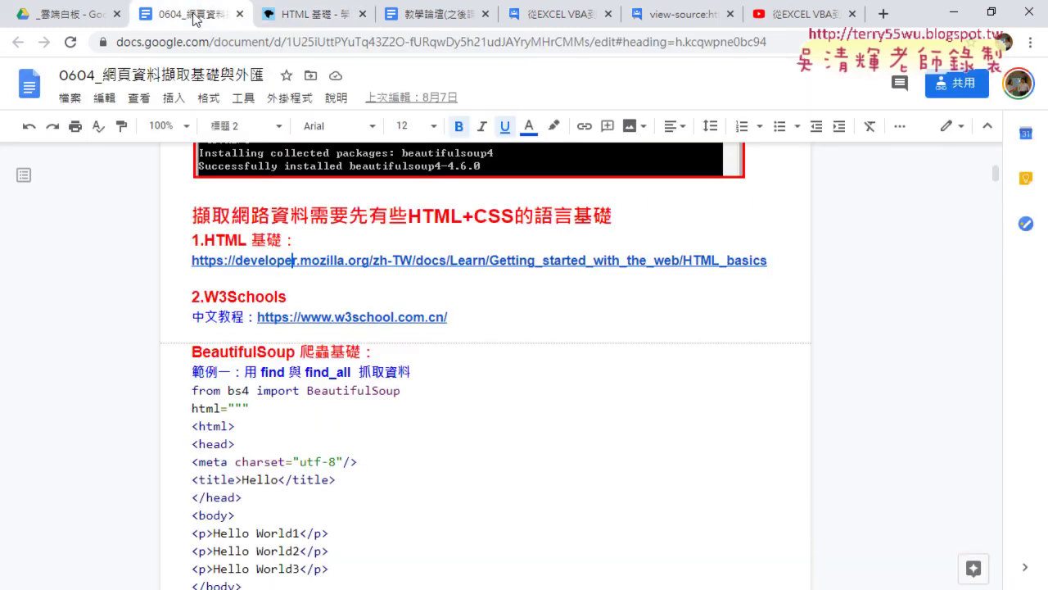
left_click_drag(201, 298, 294, 298)
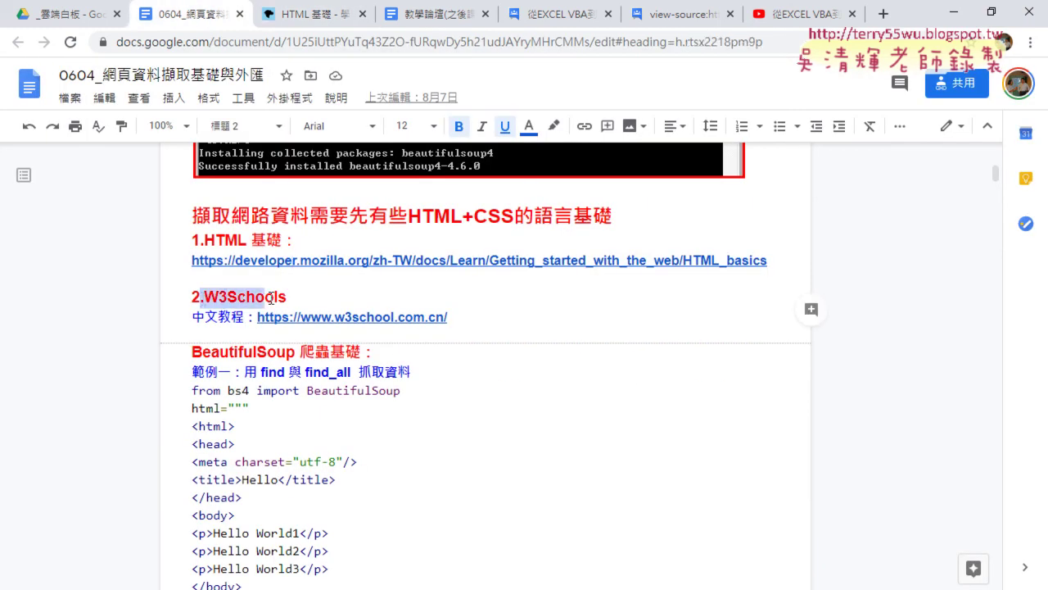
left_click(330, 316)
left_click(341, 340)
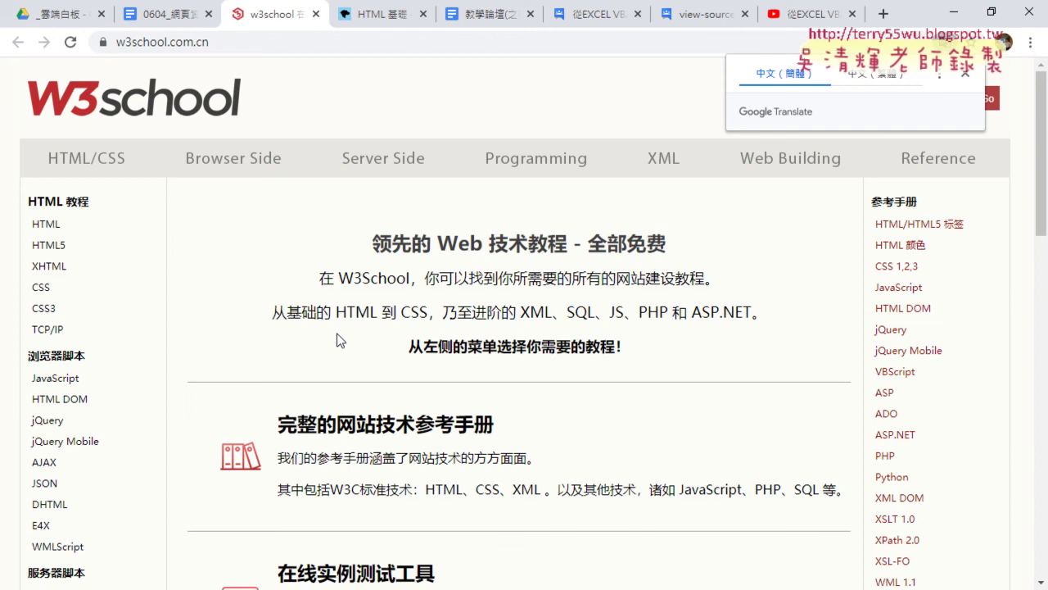
Open the HTML5 tutorial from the W3School menu
scroll(327, 271, "down", 3)
scroll(320, 262, "down", 1)
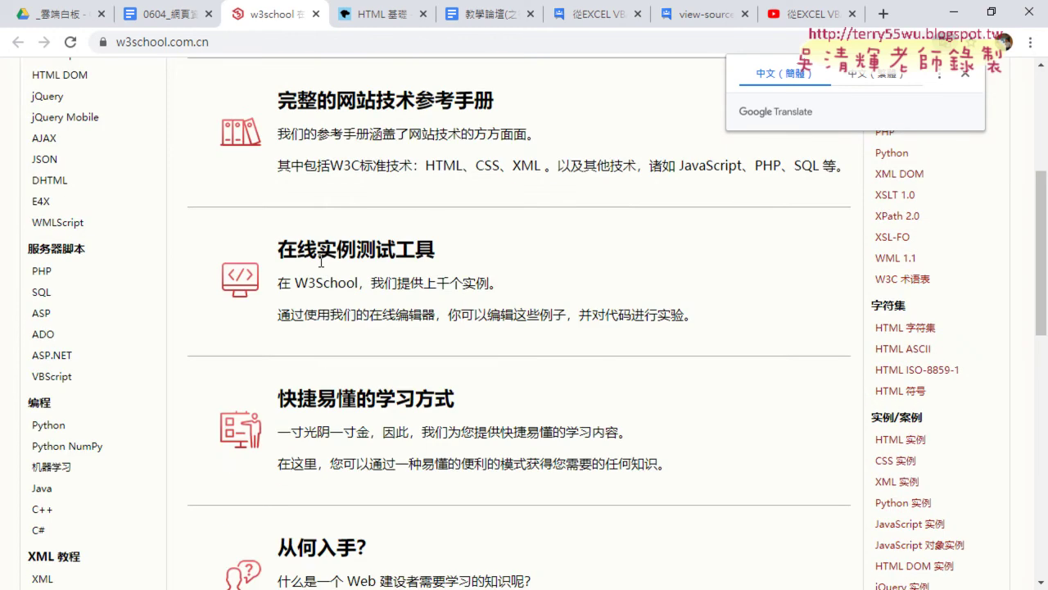
scroll(321, 262, "down", 3)
scroll(257, 243, "up", 4)
scroll(112, 197, "up", 1)
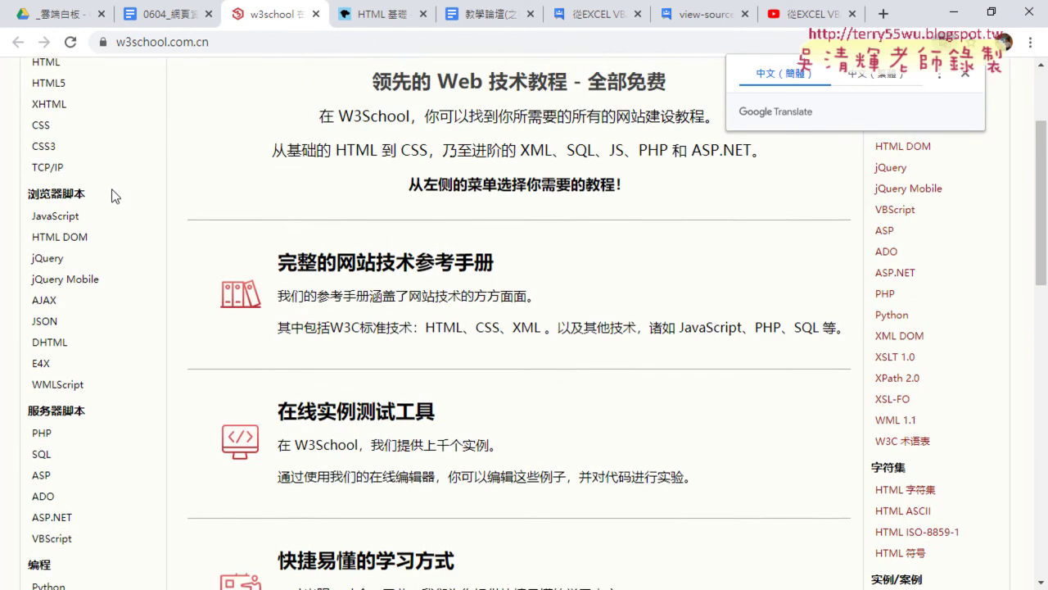
scroll(78, 145, "up", 1)
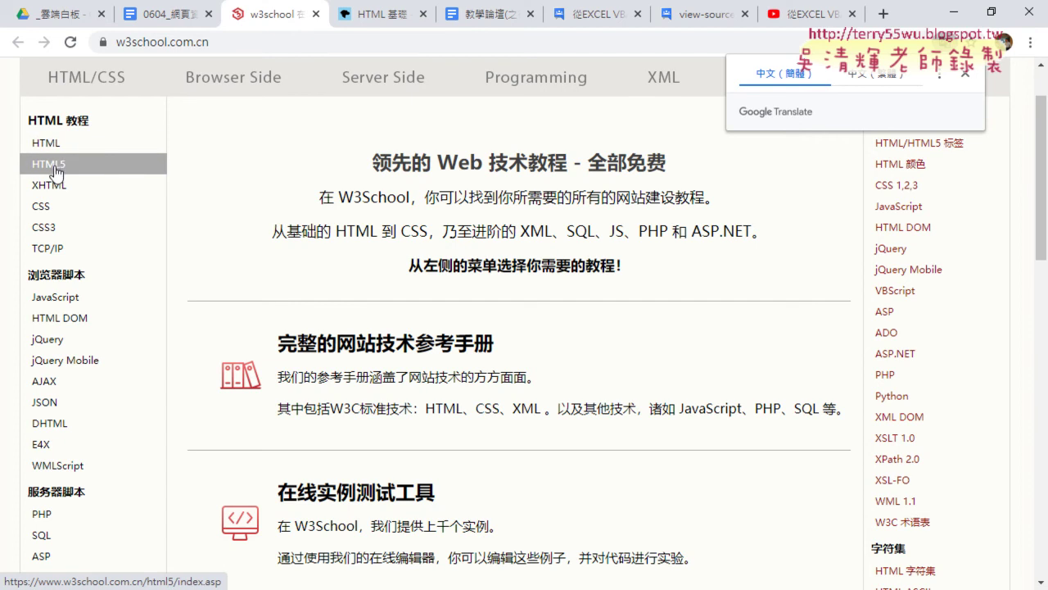
left_click(55, 168)
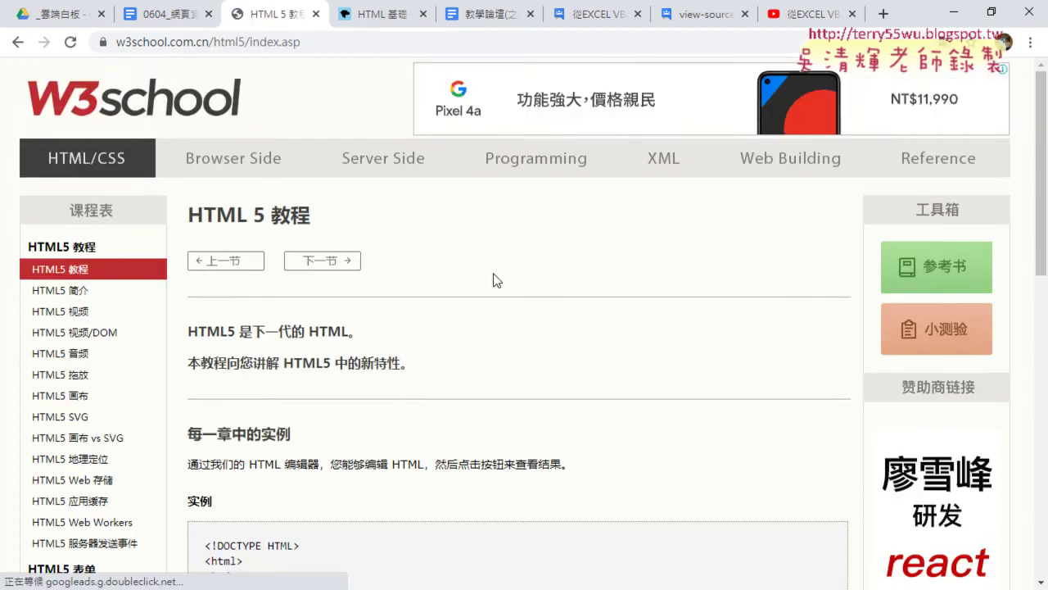
Open the HTML 5 简介 lesson in a background tab and read through it
scroll(493, 280, "down", 4)
scroll(357, 256, "down", 2)
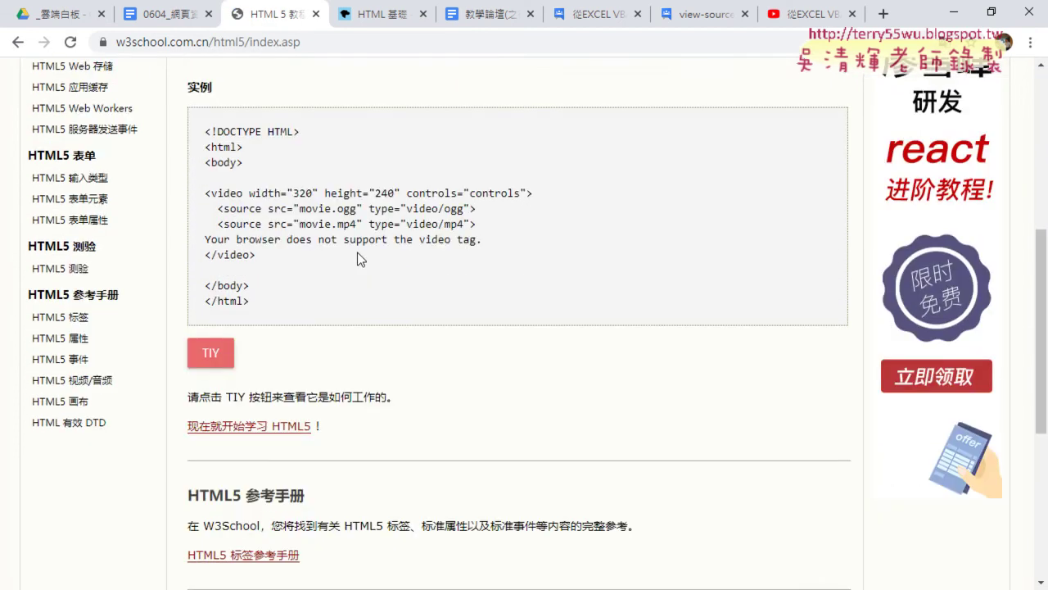
scroll(328, 229, "up", 6)
scroll(321, 219, "up", 2)
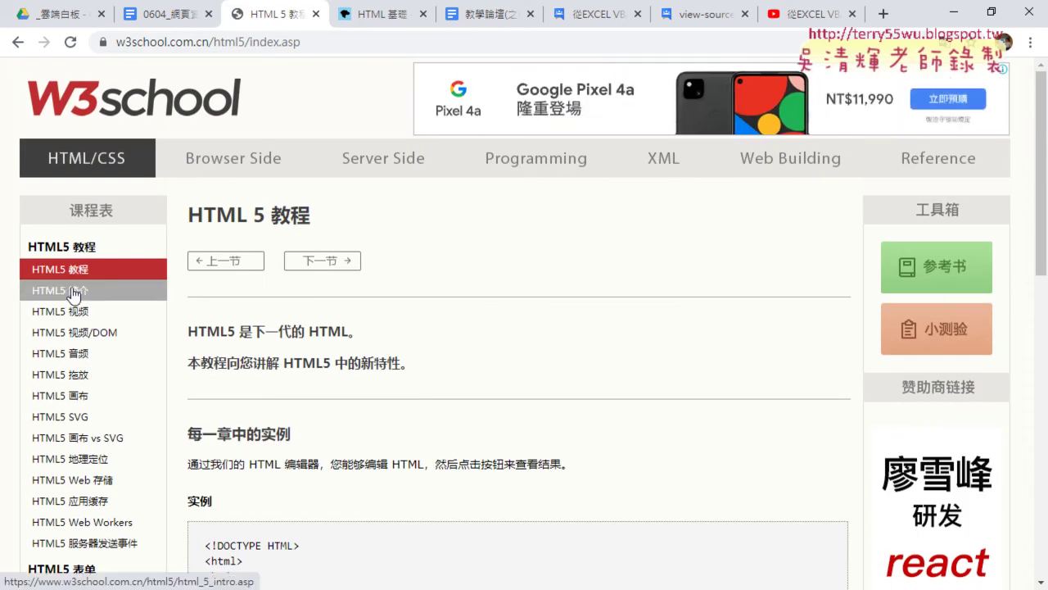
scroll(289, 313, "down", 5)
scroll(303, 309, "down", 2)
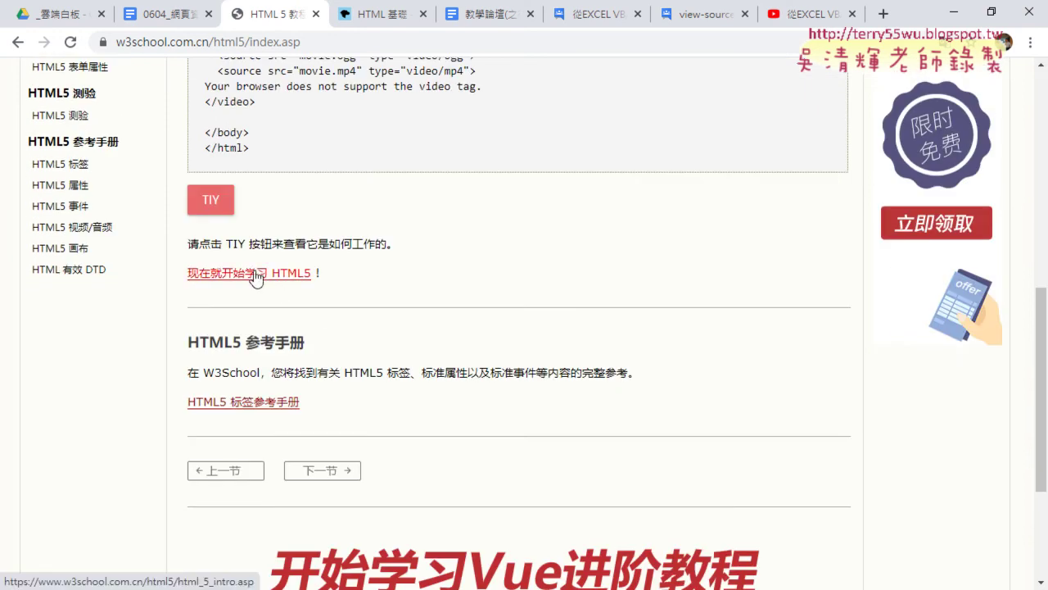
middle_click(256, 276)
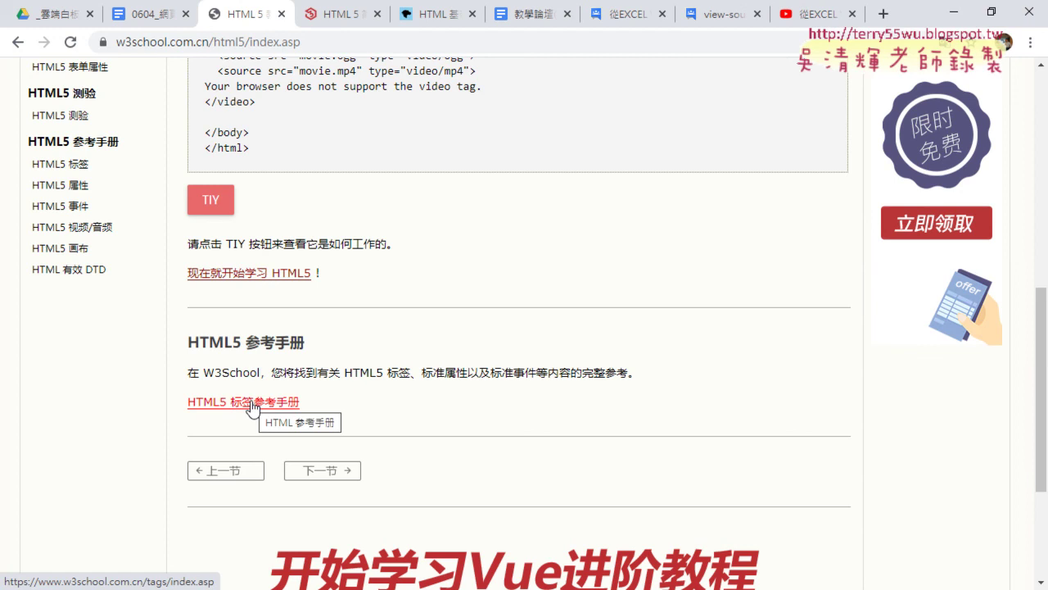
scroll(252, 407, "down", 2)
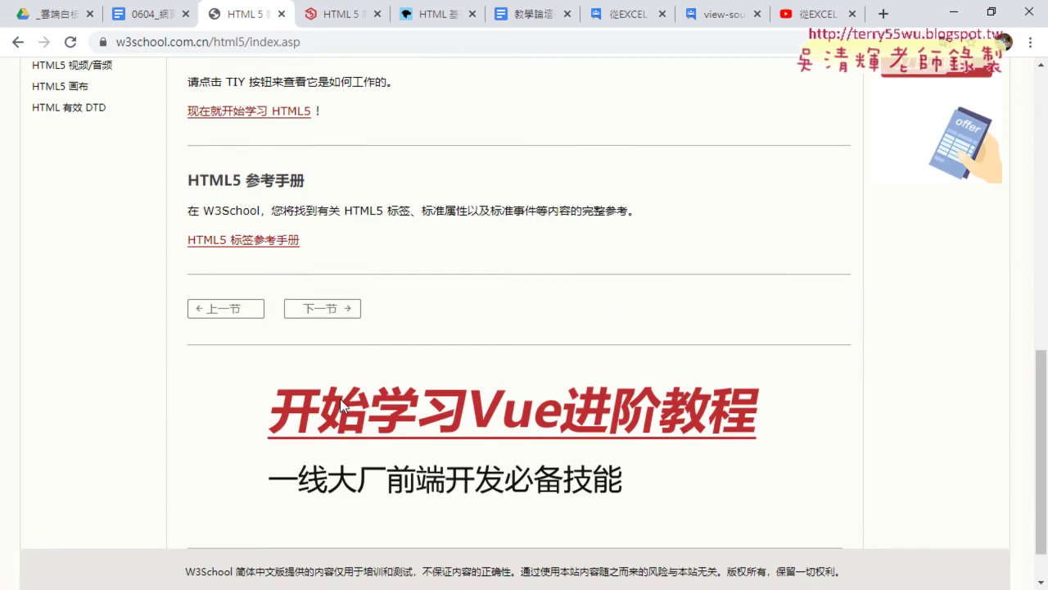
left_click(335, 14)
scroll(515, 201, "down", 2)
scroll(393, 356, "down", 2)
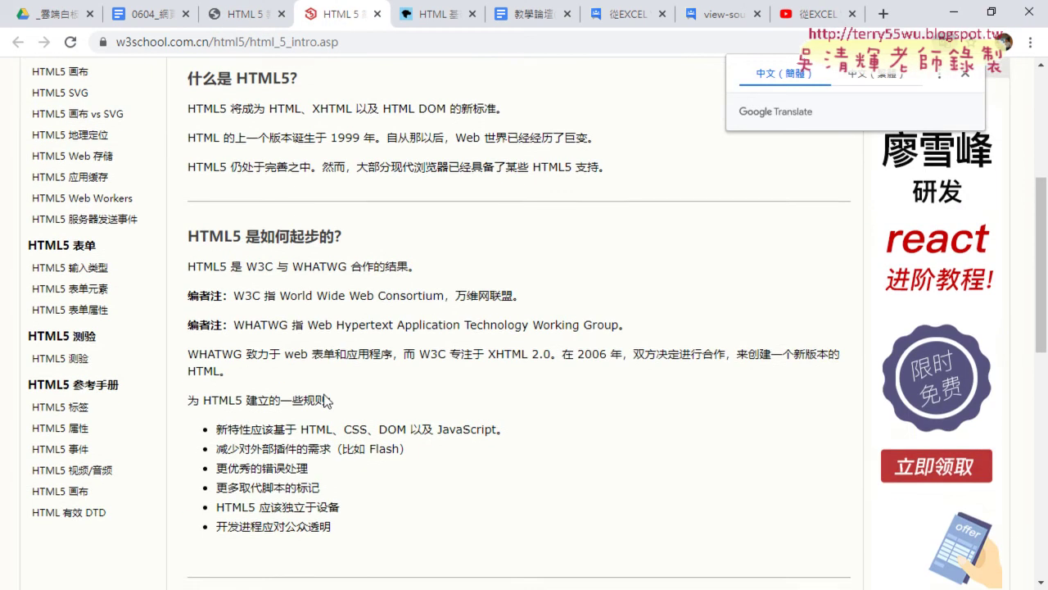
scroll(407, 366, "down", 3)
scroll(403, 363, "down", 1)
scroll(403, 362, "down", 2)
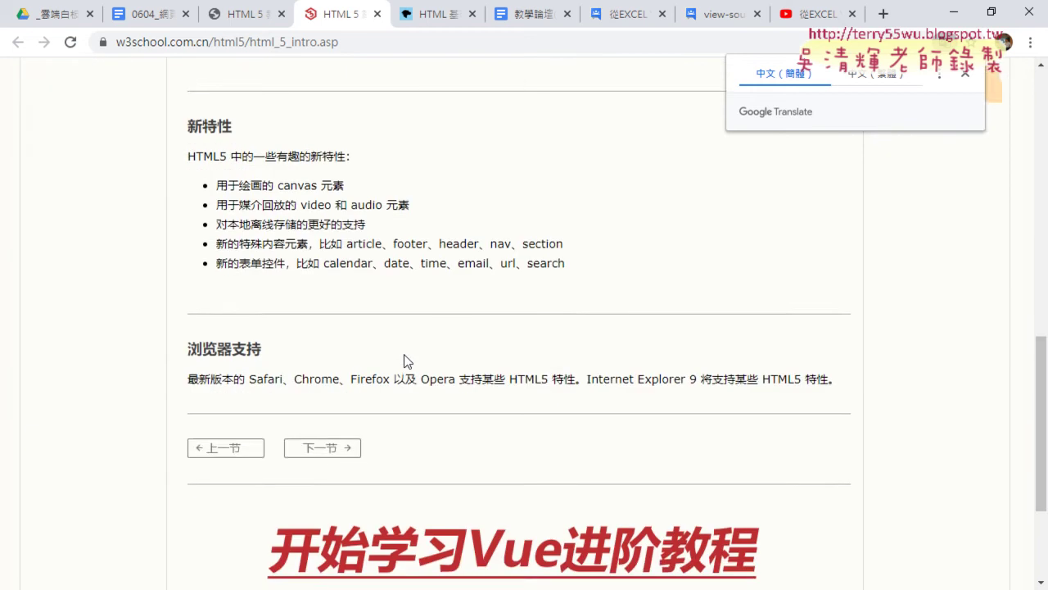
scroll(403, 361, "up", 4)
scroll(405, 358, "up", 3)
scroll(406, 354, "up", 3)
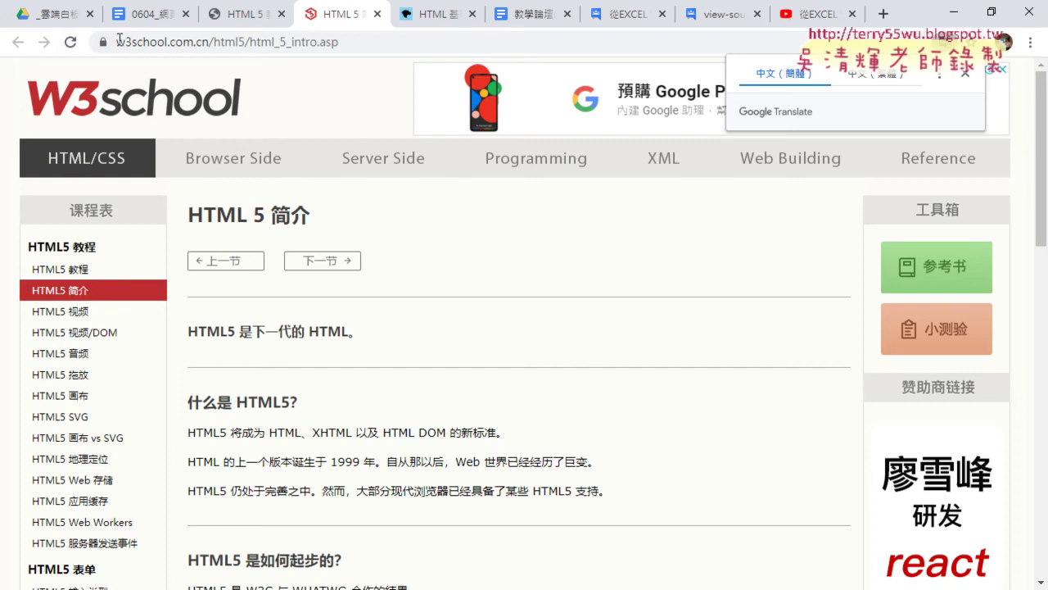
Go back to the W3School home page, open the HTML tutorial, and follow its quiz link
left_click(230, 20)
scroll(209, 246, "up", 3)
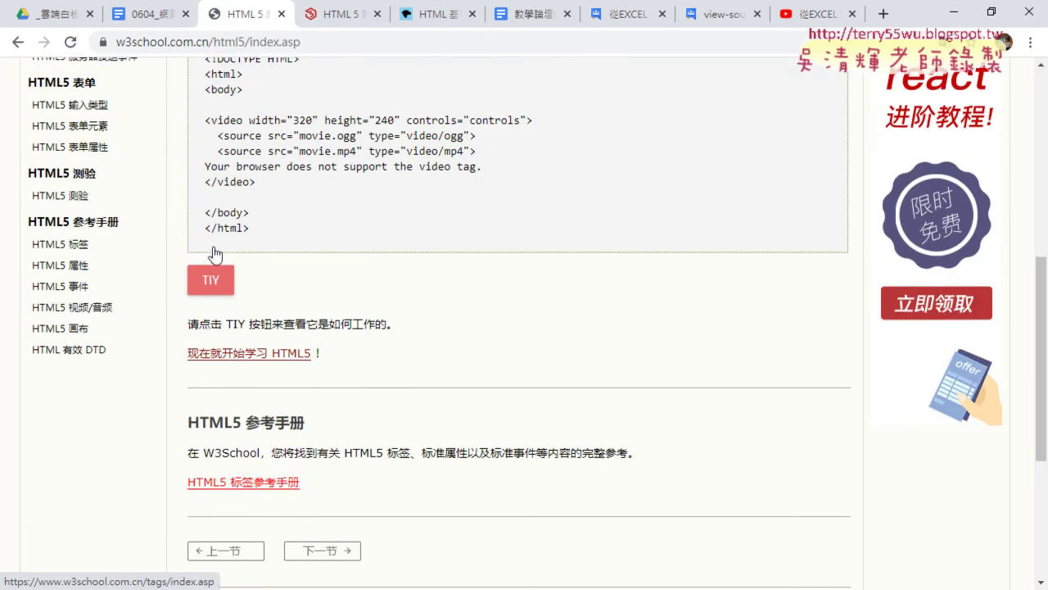
scroll(213, 252, "up", 3)
scroll(213, 254, "up", 2)
scroll(213, 254, "up", 3)
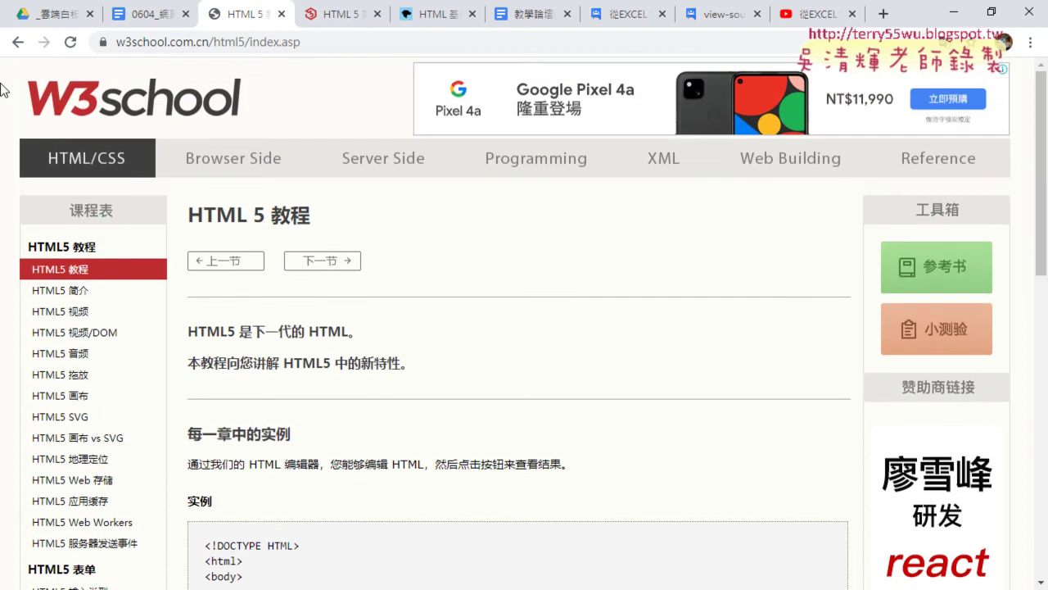
left_click(10, 42)
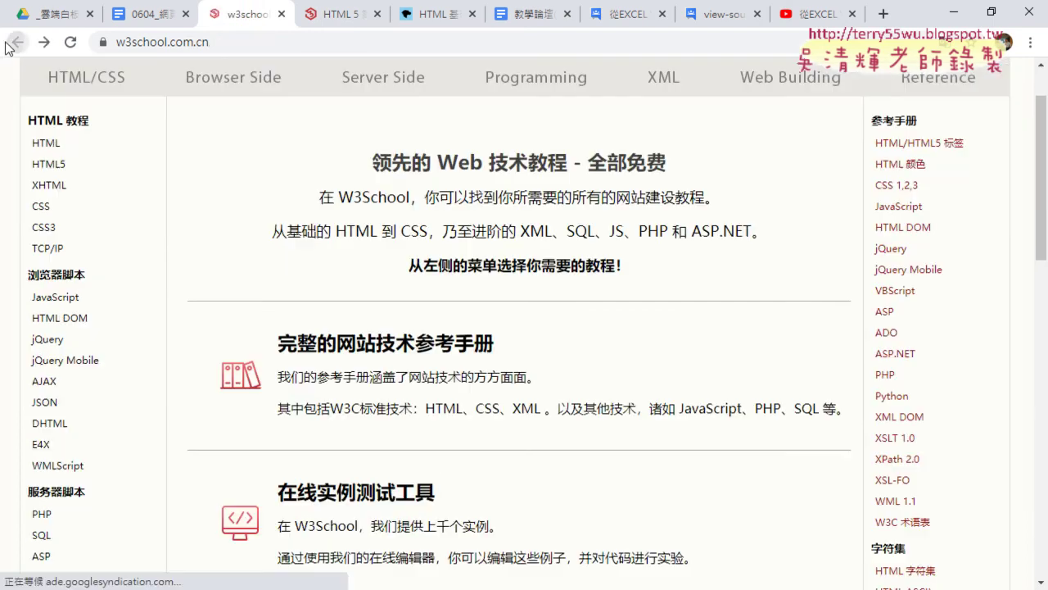
left_click(50, 146)
scroll(364, 261, "down", 2)
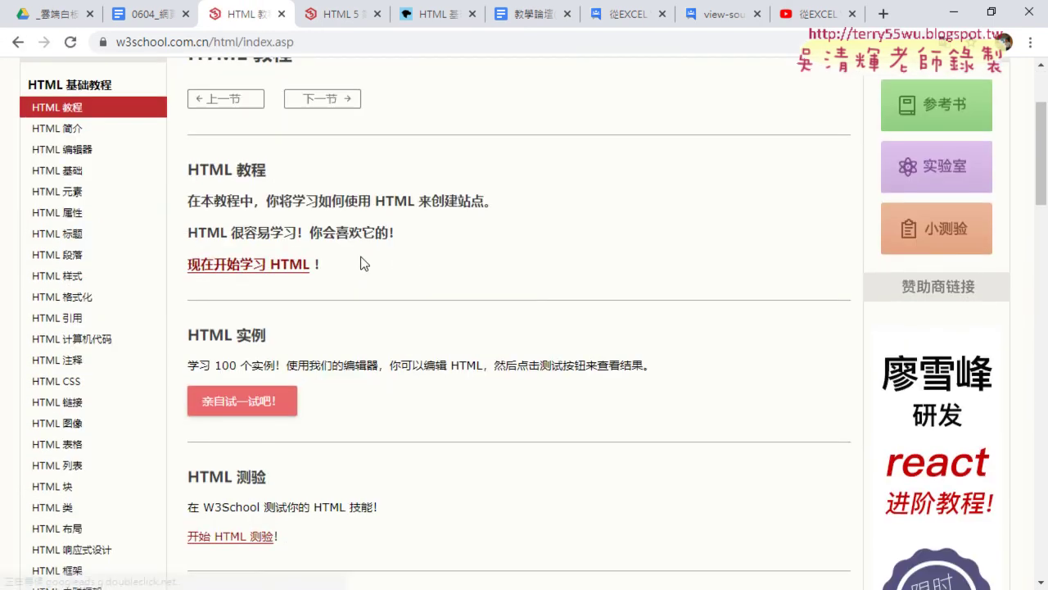
scroll(255, 277, "down", 3)
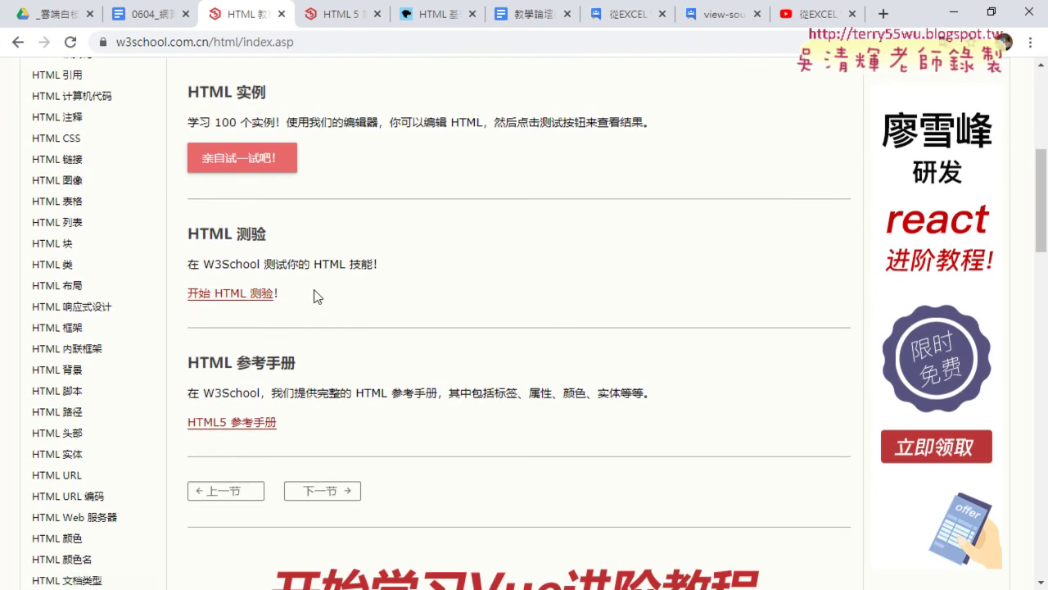
left_click(249, 295)
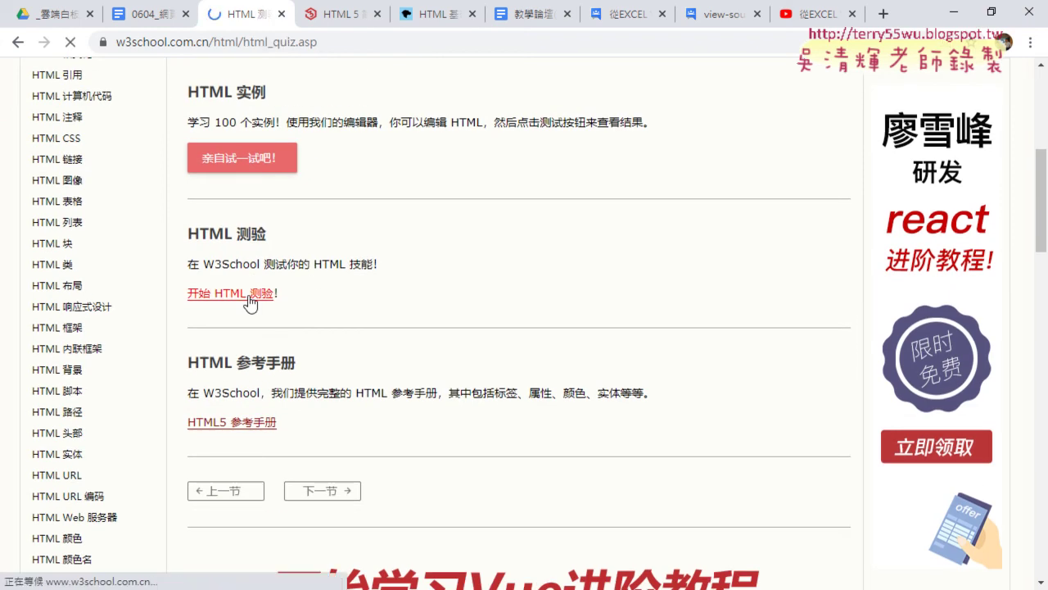
scroll(246, 270, "down", 3)
scroll(237, 221, "down", 2)
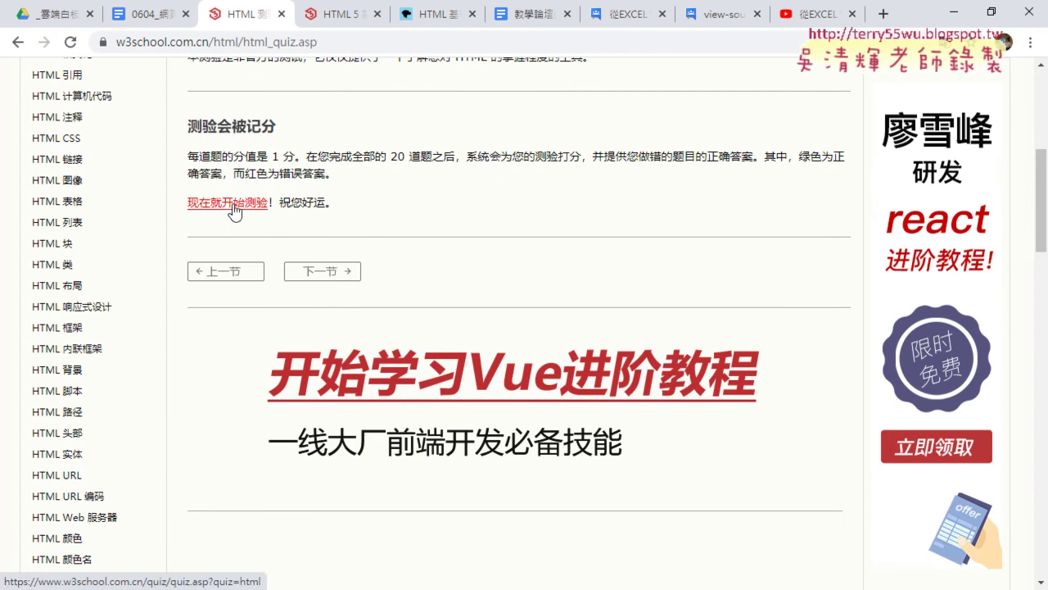
Start the quiz, answering 超文本标记语言 for question 1 and 万维网联盟 (W3C) for question 2
left_click(234, 205)
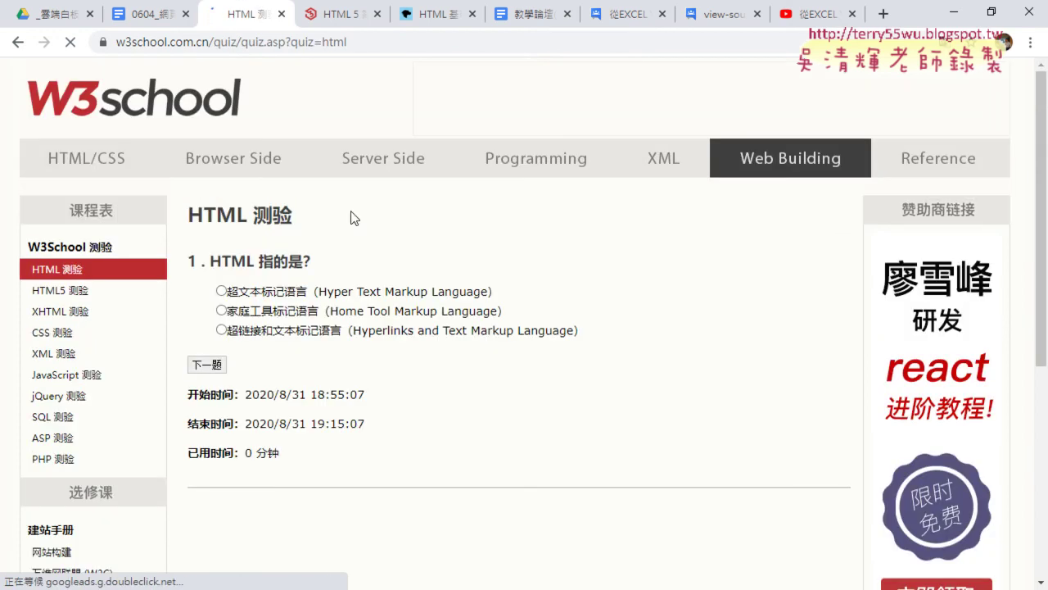
left_click_drag(210, 256, 318, 260)
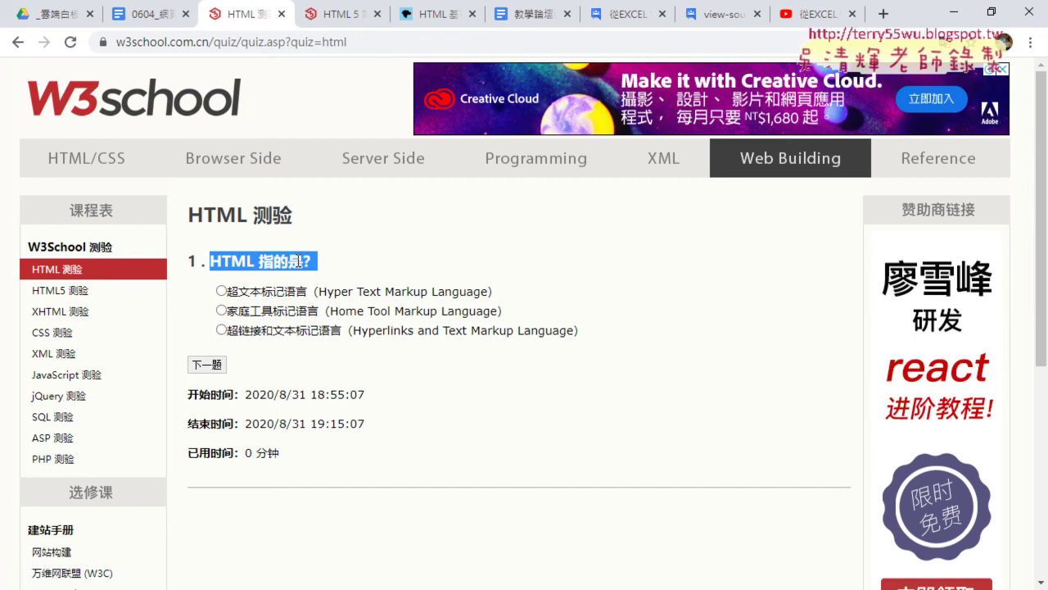
left_click(221, 290)
left_click(217, 365)
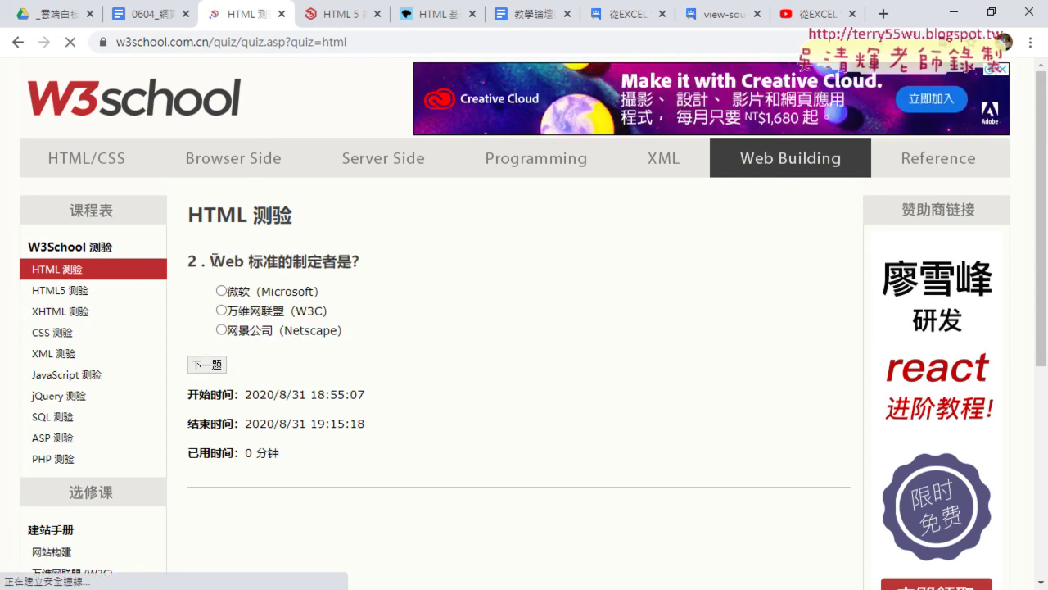
left_click_drag(213, 260, 355, 260)
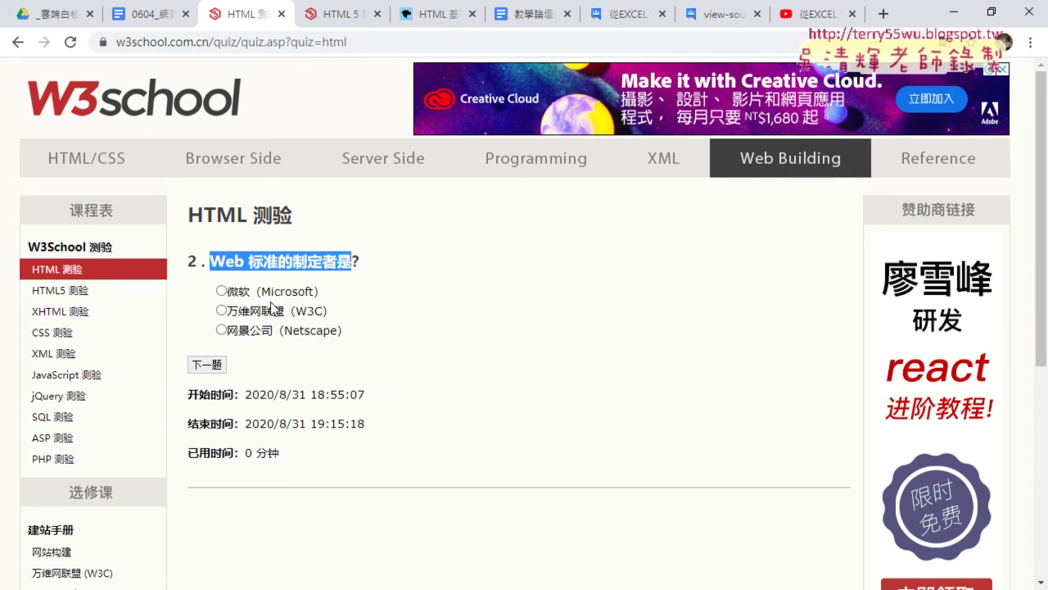
left_click(221, 310)
left_click_drag(262, 310, 284, 312)
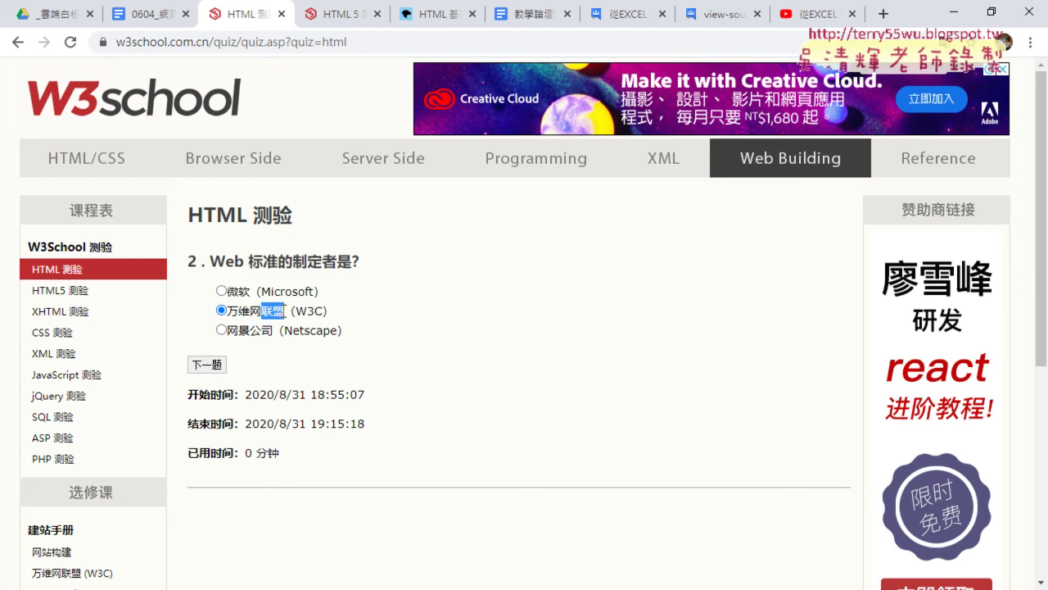
left_click(208, 364)
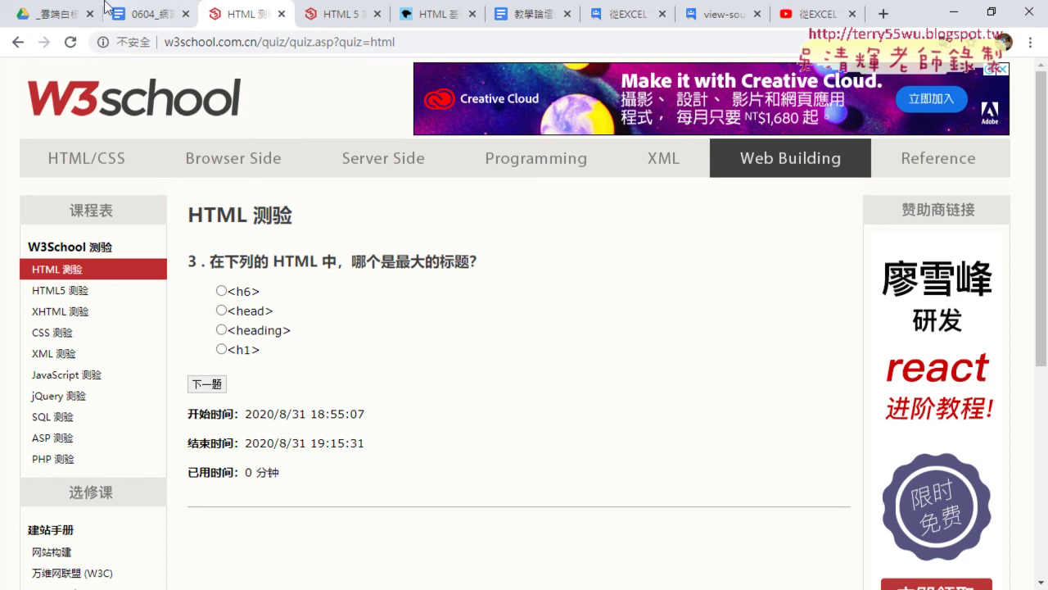
Close the HTML 测验 and HTML 5 tabs and highlight the BeautifulSoup 爬蟲基礎 heading
left_click(280, 14)
left_click(281, 14)
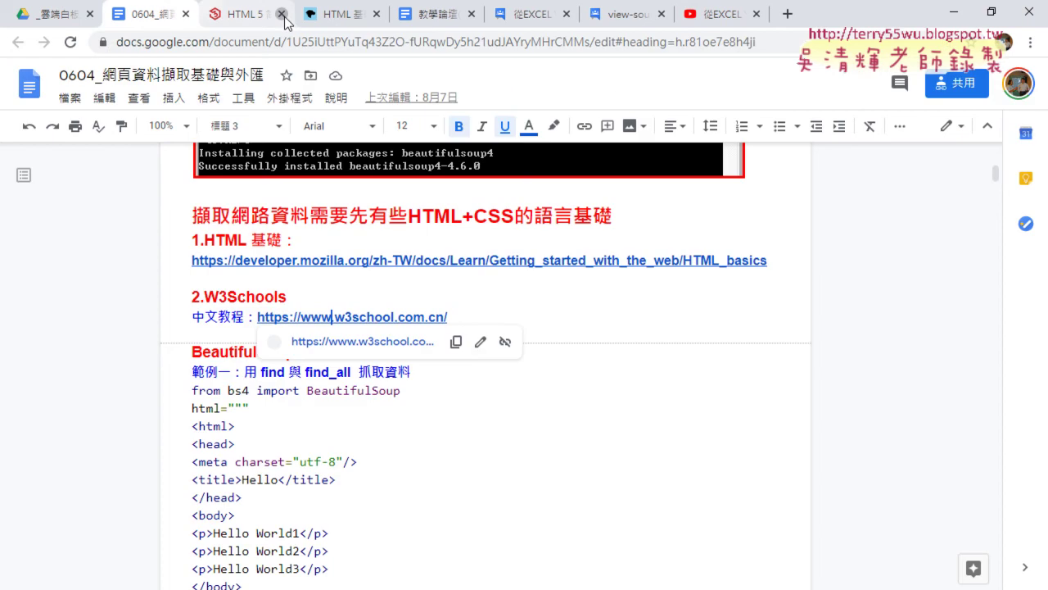
scroll(357, 246, "down", 3)
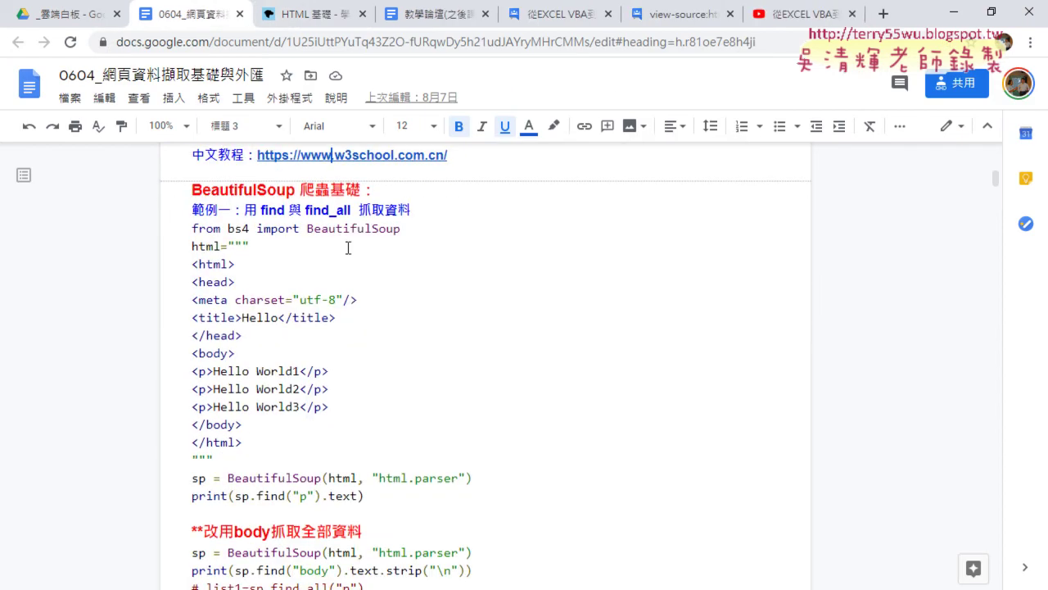
left_click(195, 189)
left_click_drag(195, 190, 378, 190)
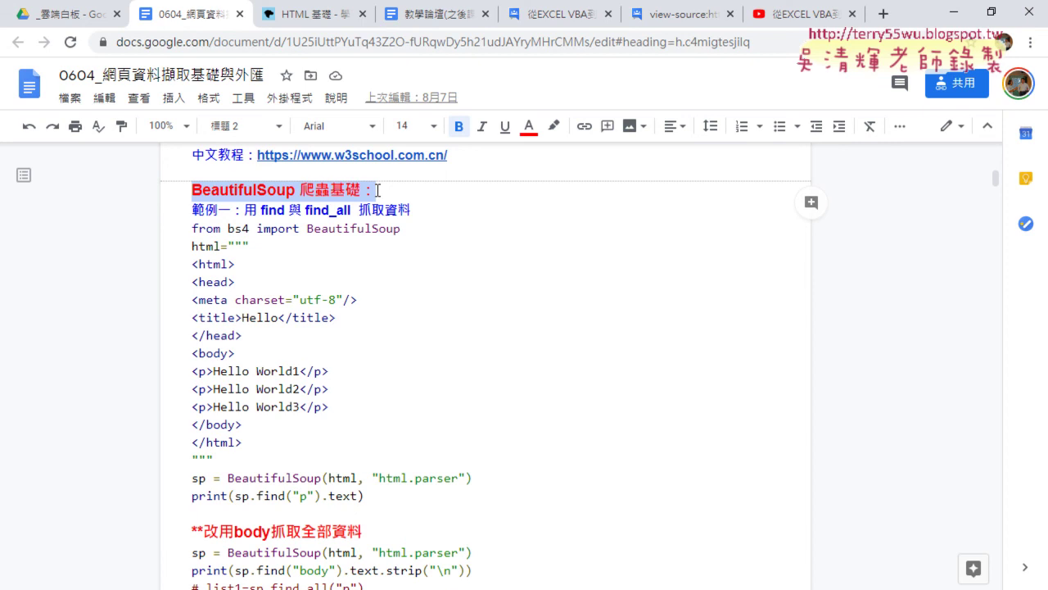
Select the sample HTML string in the notes from <html> through </html>
scroll(187, 319, "down", 2)
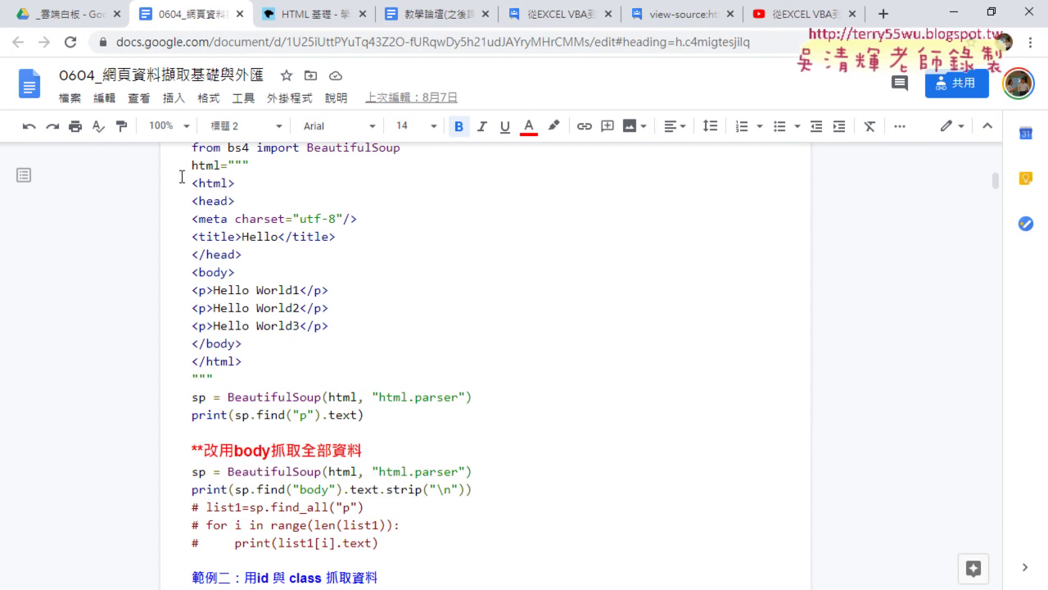
left_click_drag(193, 165, 226, 167)
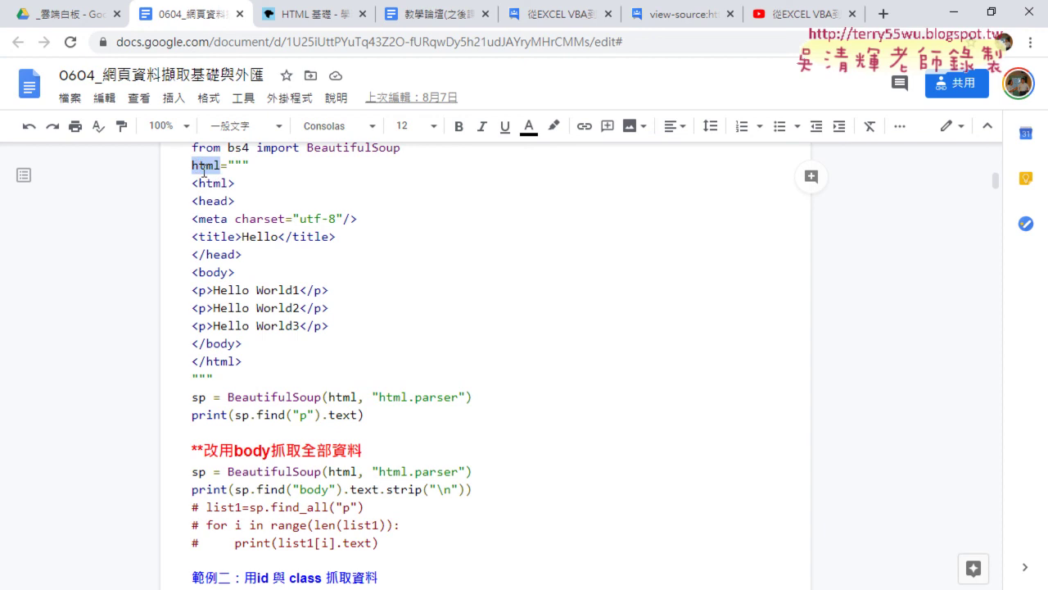
left_click_drag(230, 165, 252, 166)
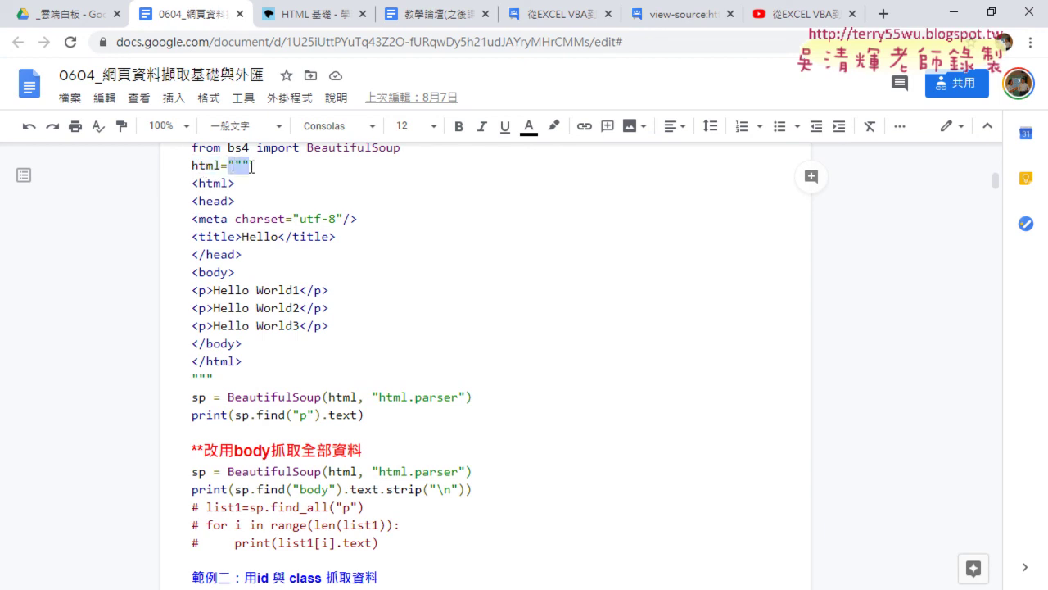
double_click(194, 379)
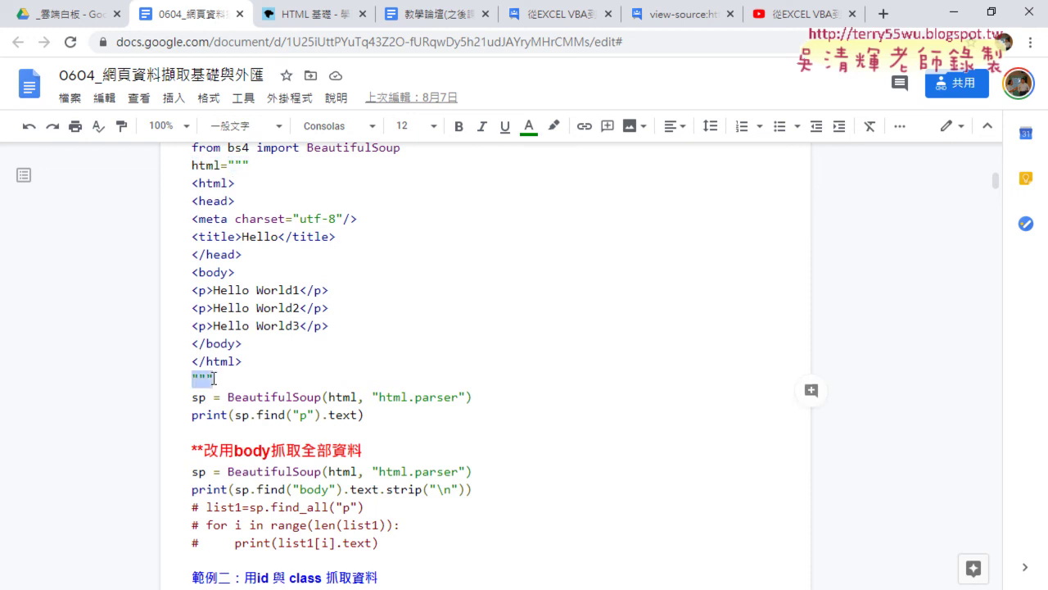
left_click_drag(245, 361, 162, 192)
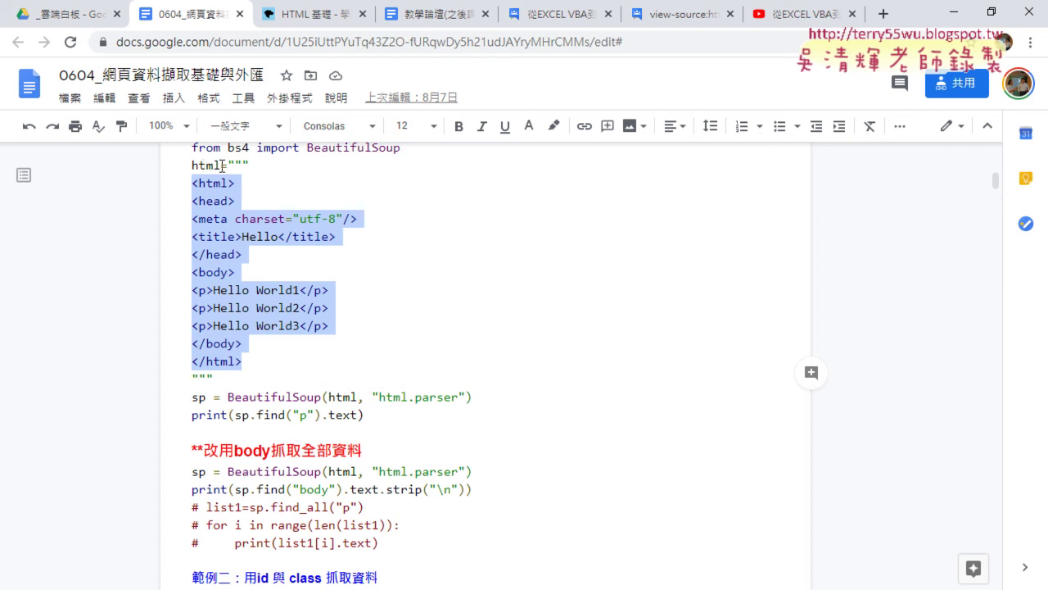
double_click(222, 166)
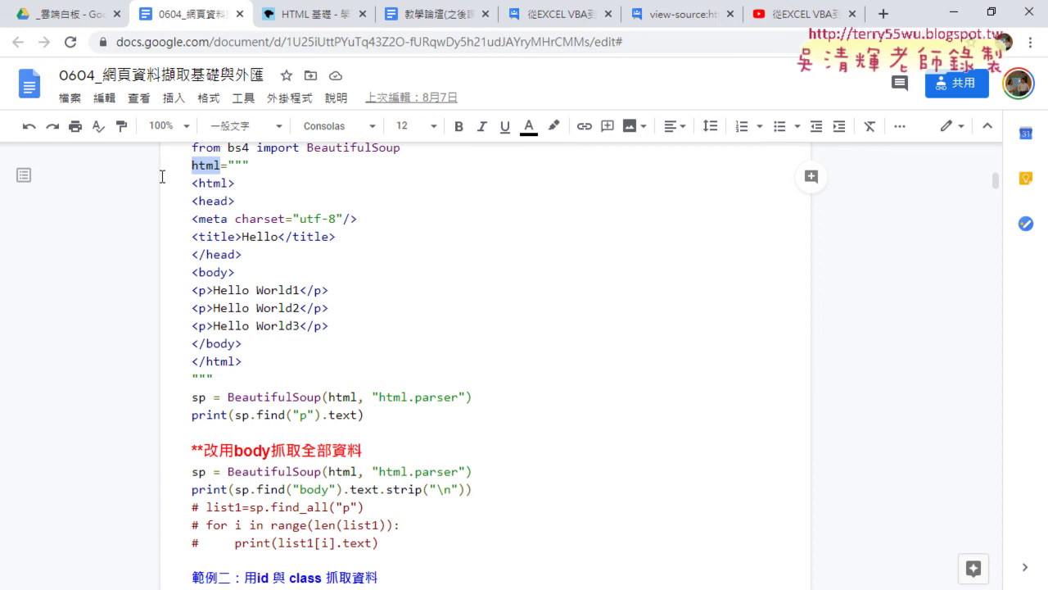
scroll(391, 281, "up", 1)
scroll(385, 303, "down", 1)
left_click_drag(214, 291, 298, 291)
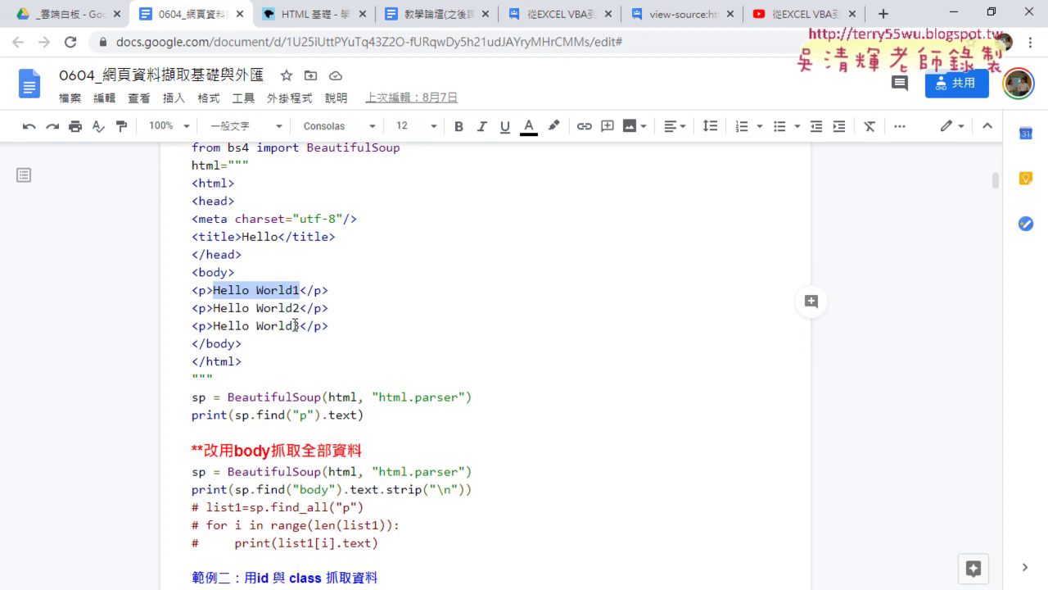
left_click_drag(244, 361, 191, 182)
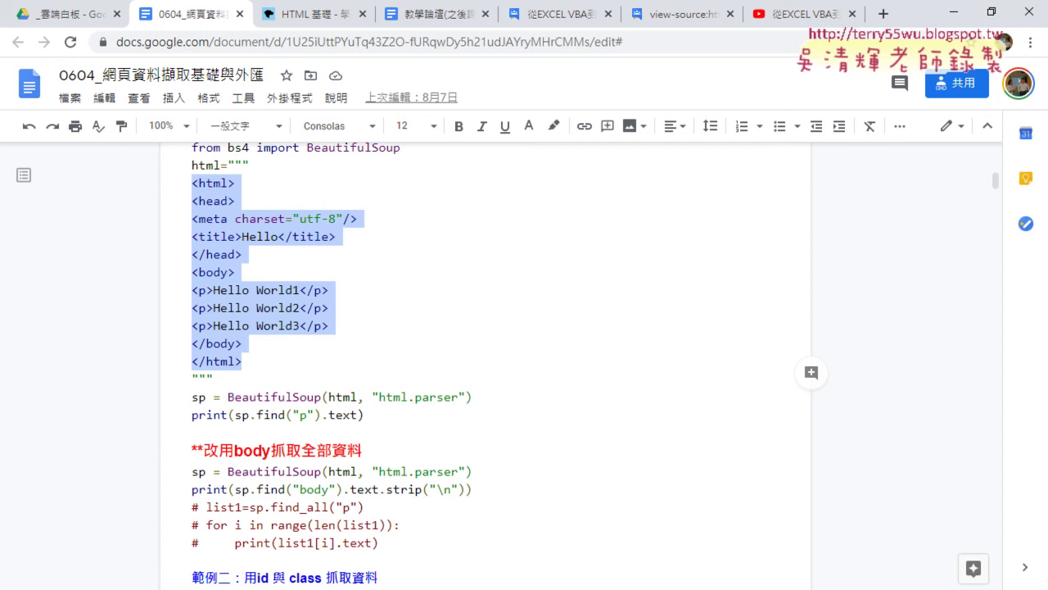
Launch Notepad from the Windows accessories in the Start menu
key("super")
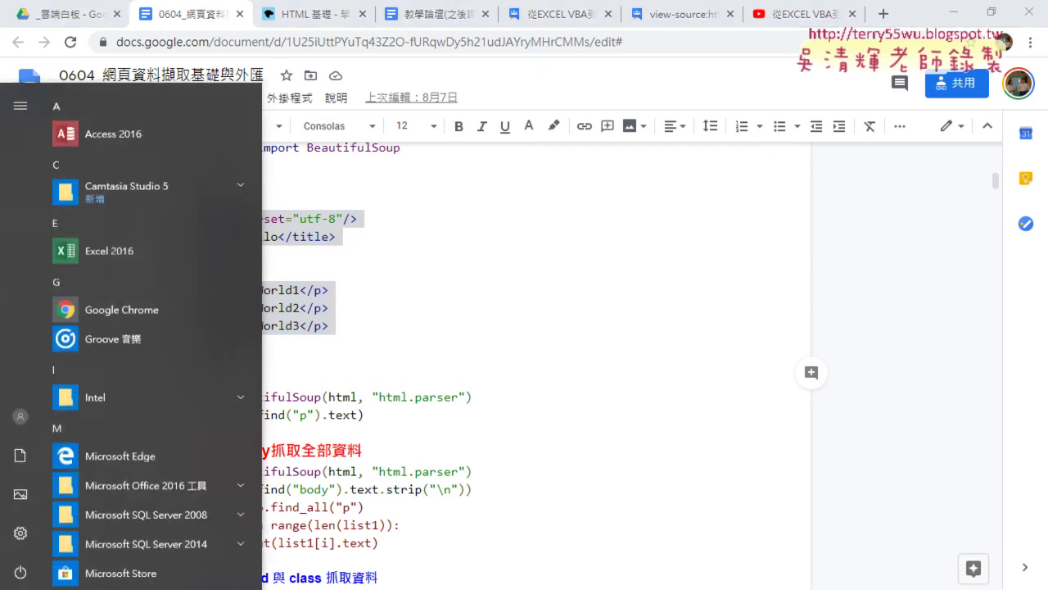
scroll(118, 431, "down", 1)
scroll(118, 431, "down", 3)
scroll(117, 433, "down", 4)
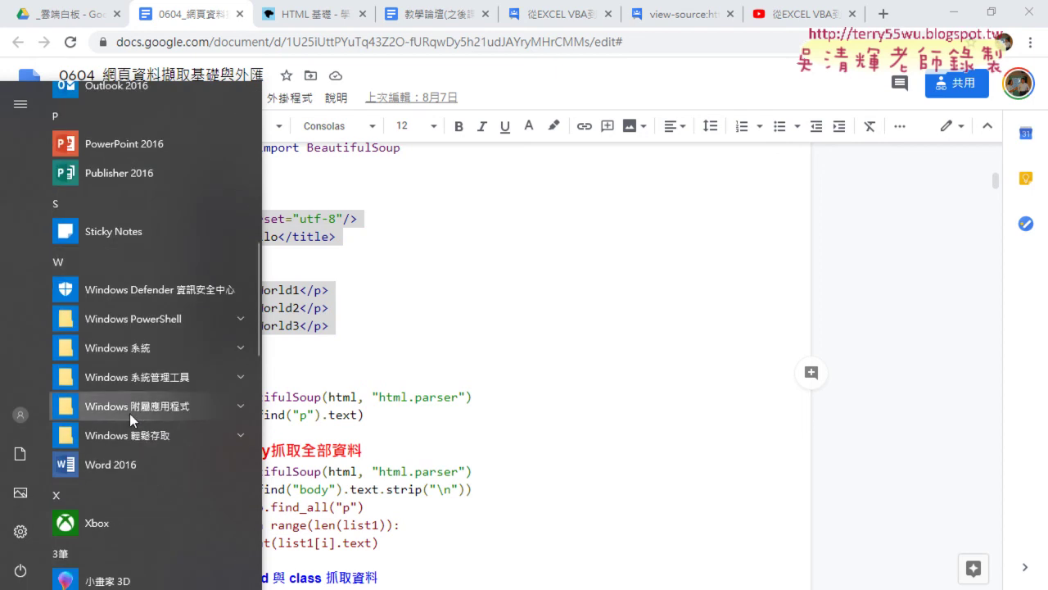
left_click(140, 409)
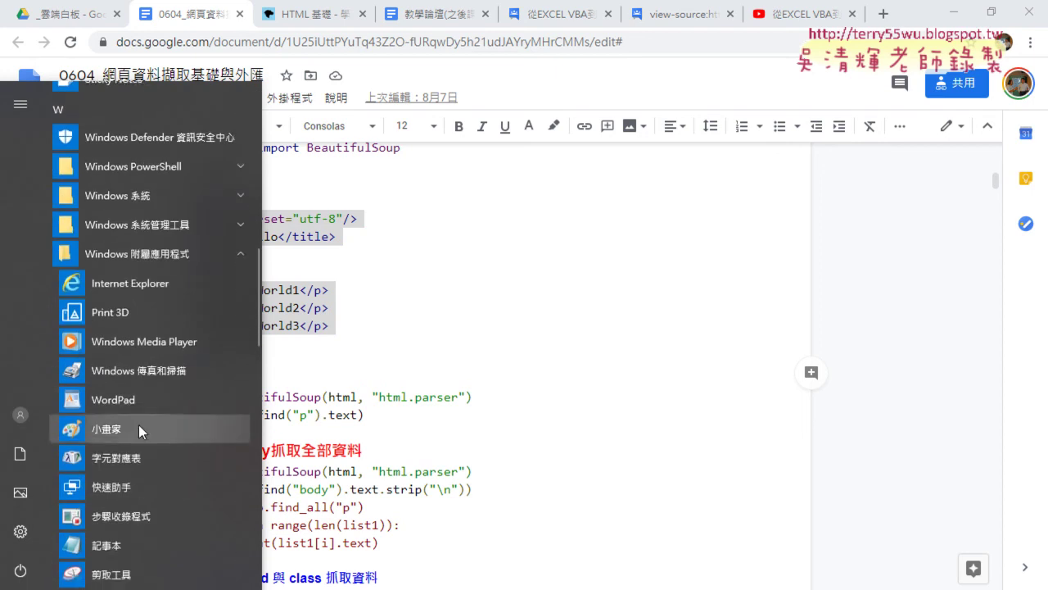
scroll(138, 434, "down", 3)
left_click(140, 422)
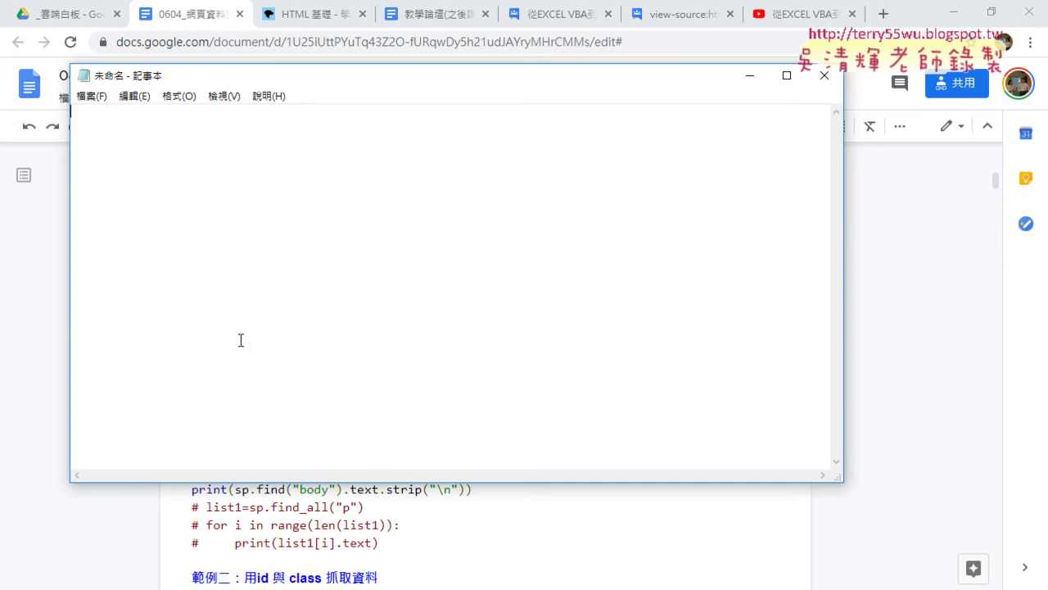
Paste the copied sample HTML into Notepad and check its <html> tags
right_click(253, 216)
left_click(271, 281)
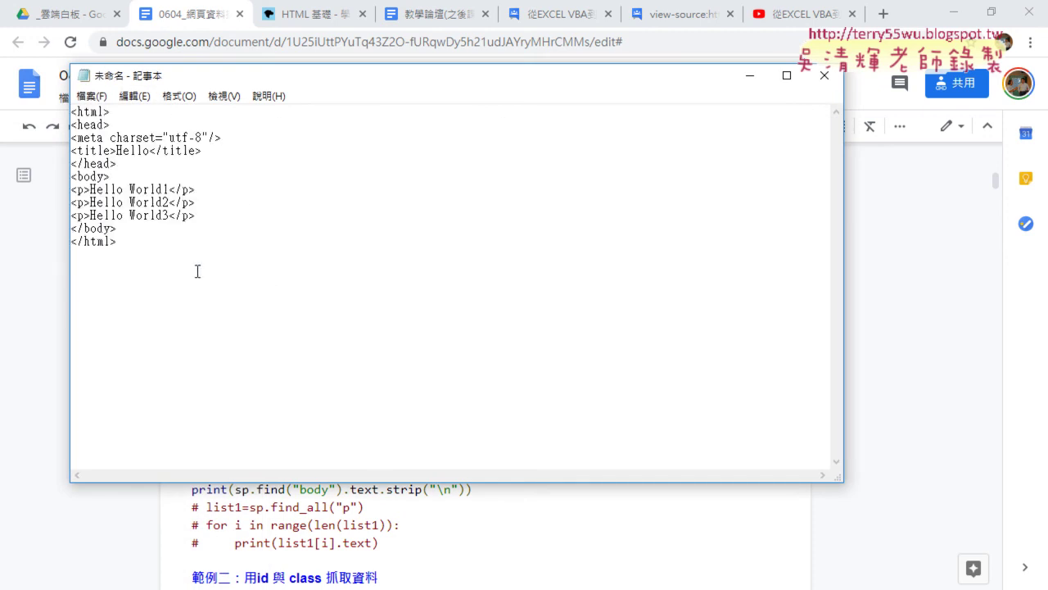
left_click_drag(131, 252, 31, 136)
left_click(222, 252)
left_click_drag(117, 111, 71, 112)
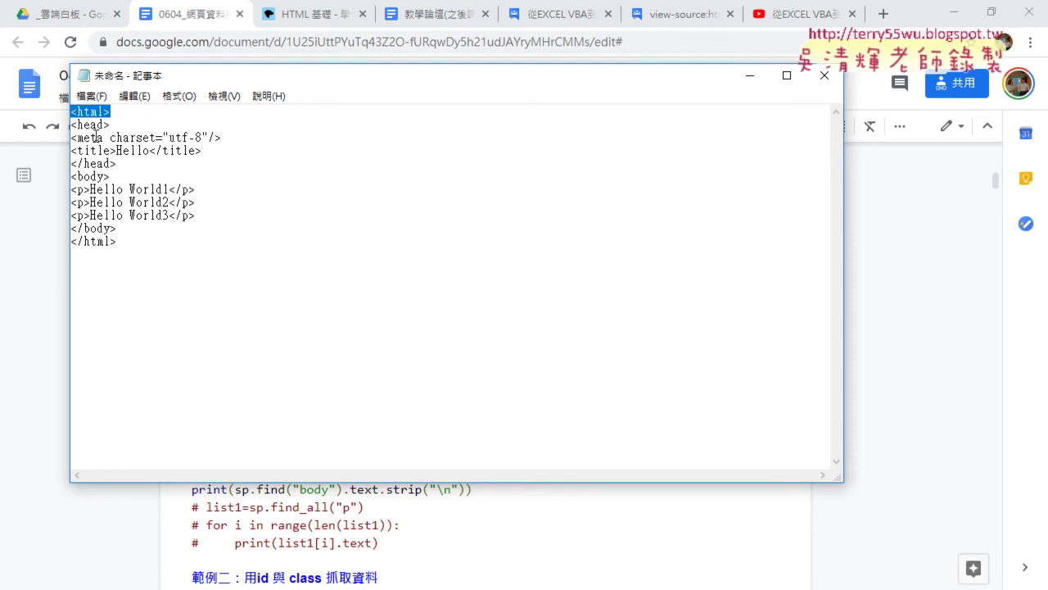
left_click_drag(117, 243, 71, 242)
Save the text to the Desktop as test.html with All Files type, then close Notepad
left_click(92, 96)
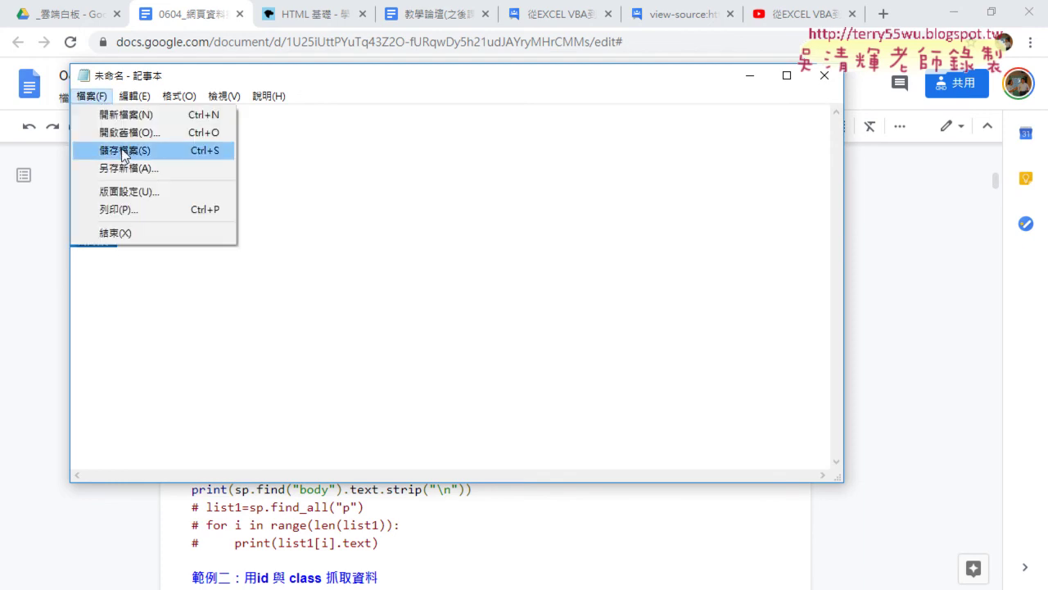
left_click(131, 168)
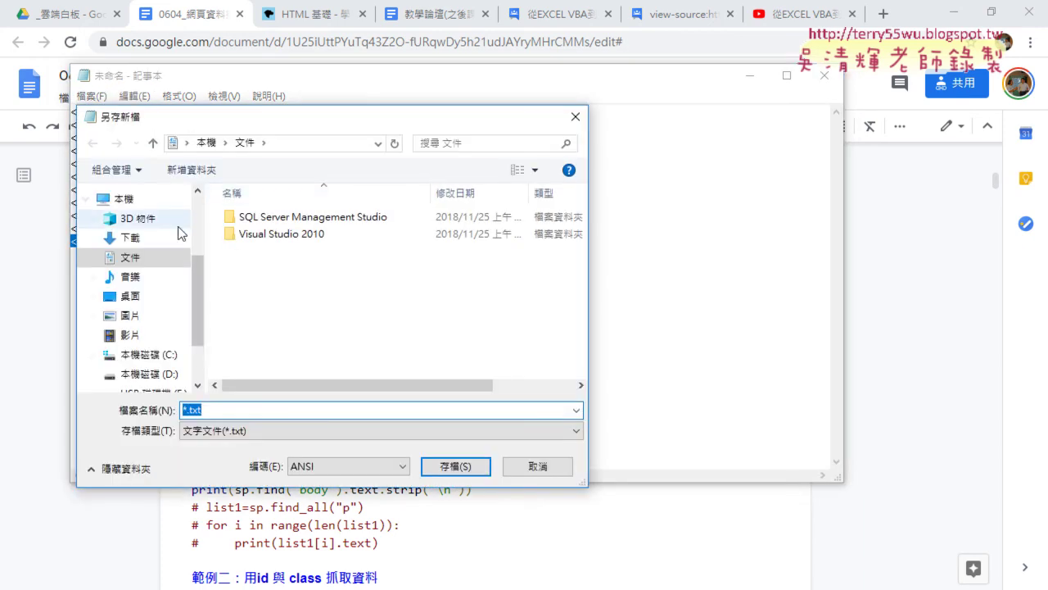
left_click(138, 301)
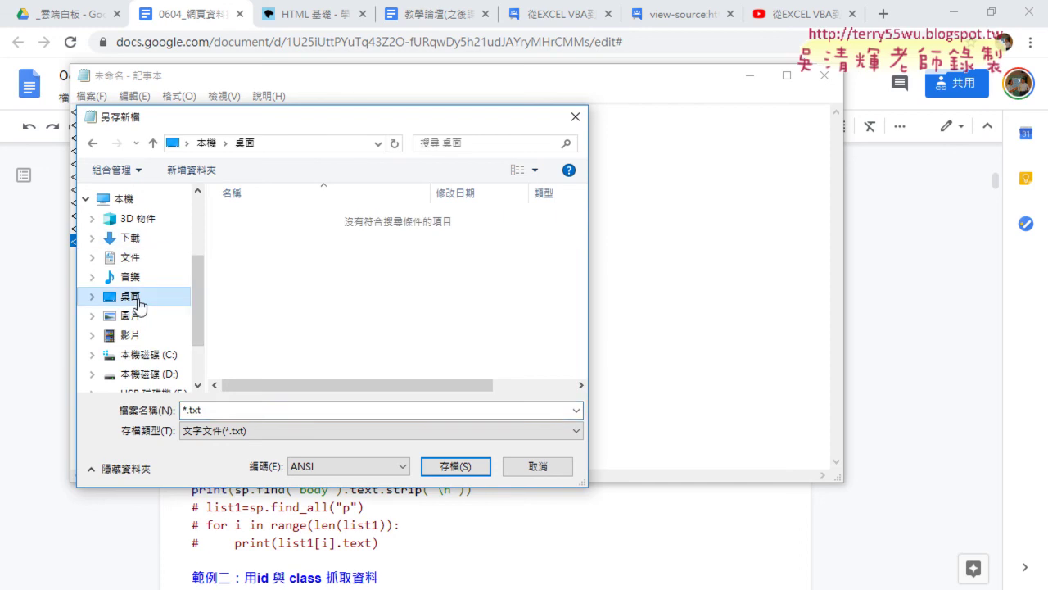
left_click(300, 410)
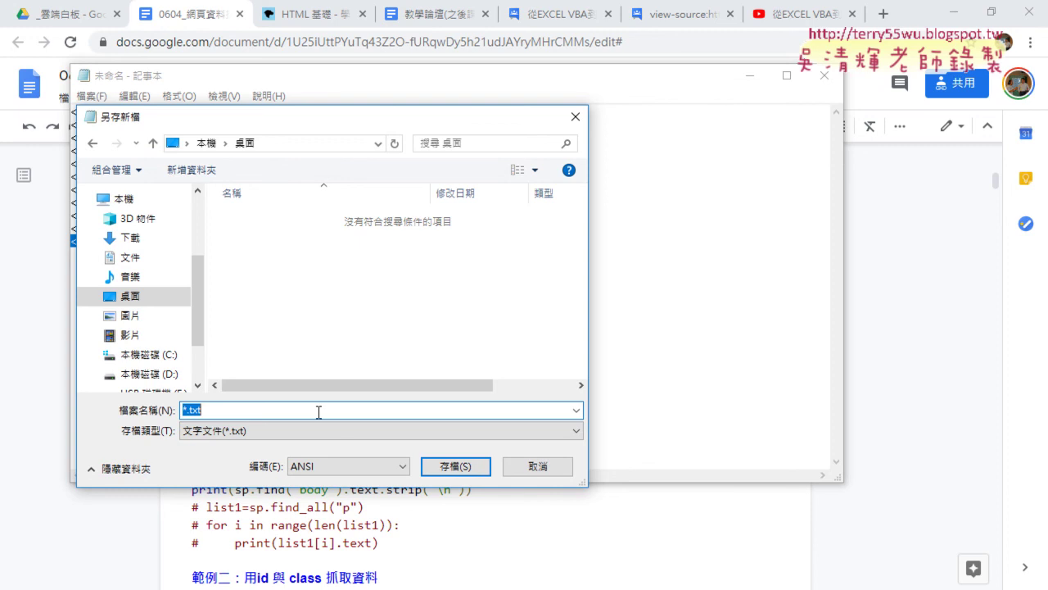
type("ㄕ")
type("te")
type("st")
left_click(233, 429)
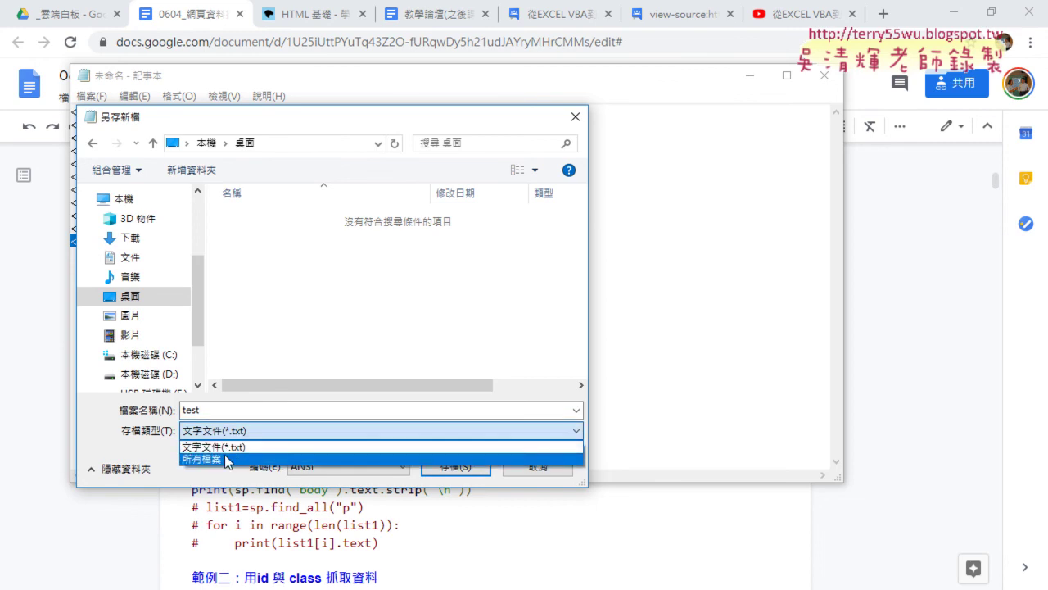
left_click(226, 461)
left_click(255, 408)
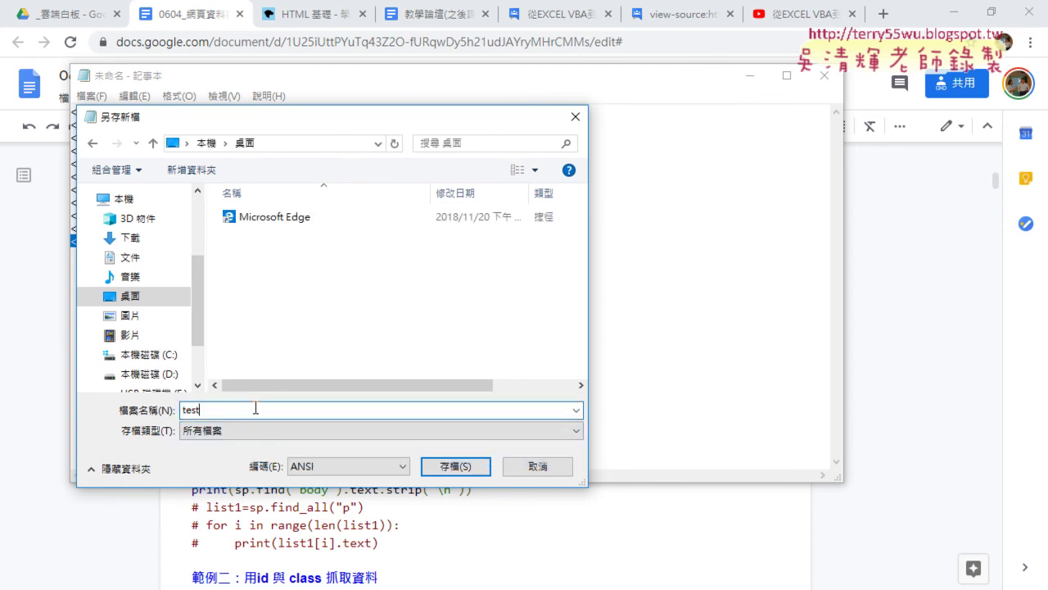
type(".h")
type("tml")
left_click(453, 465)
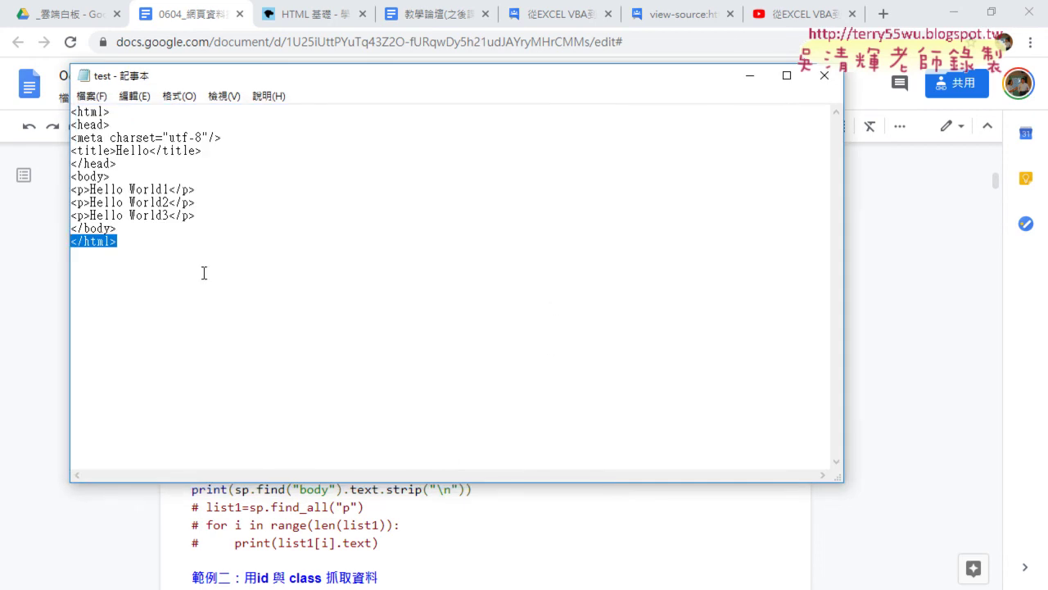
mouse_move(204, 271)
left_mouse_down()
mouse_move(51, 216)
mouse_move(53, 89)
left_mouse_up()
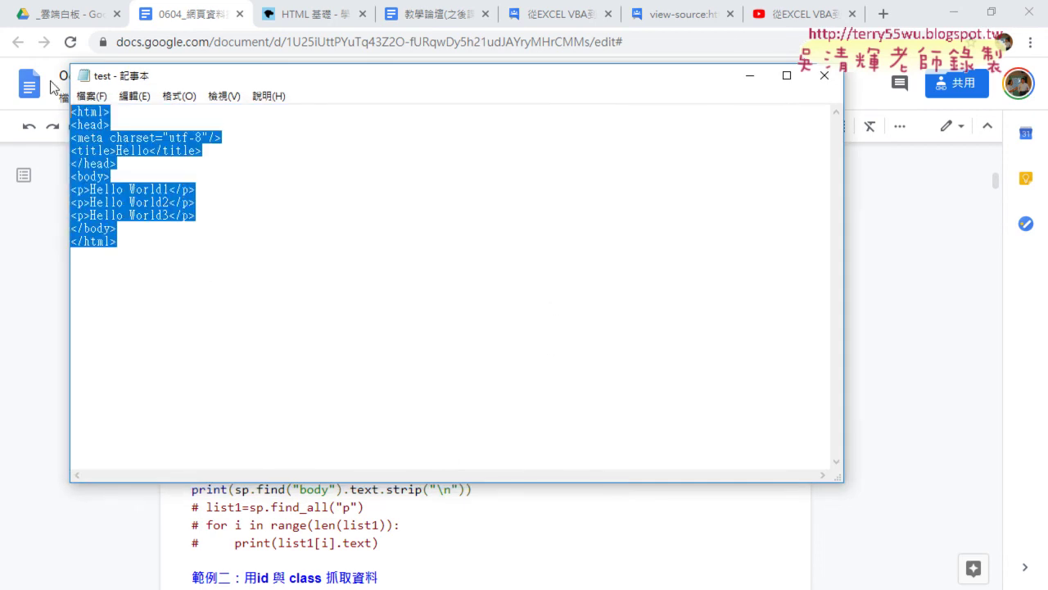
left_click(825, 78)
left_click(953, 11)
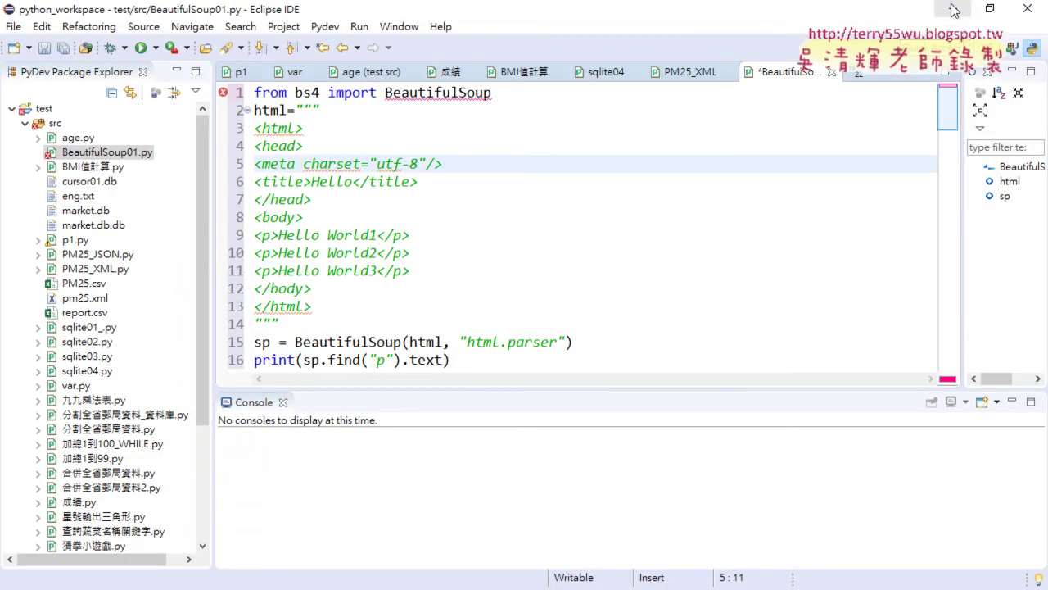
Open the desktop test.html file with Google Chrome
left_click(953, 11)
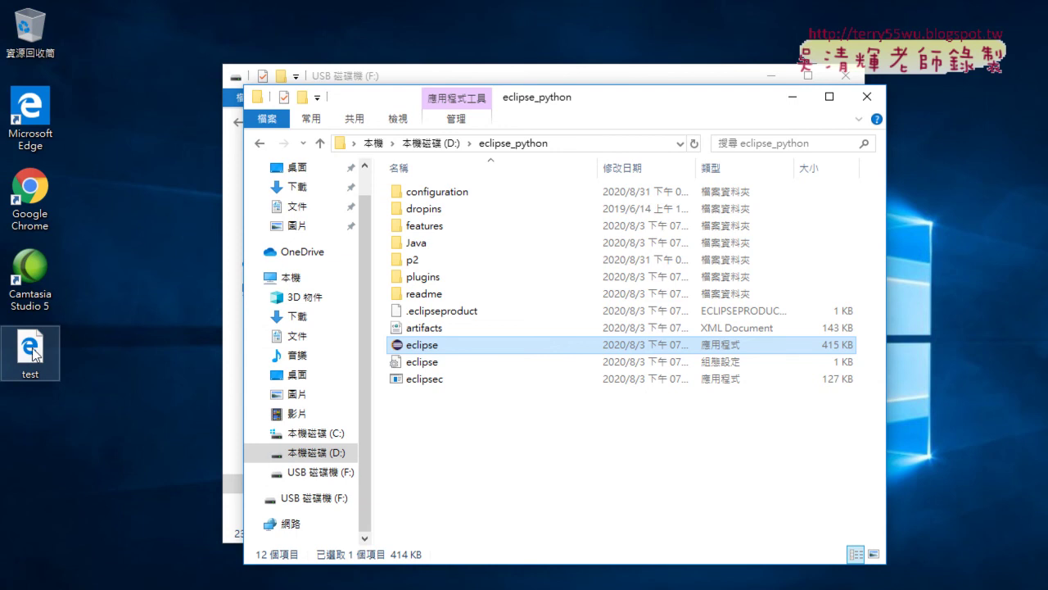
double_click(43, 357)
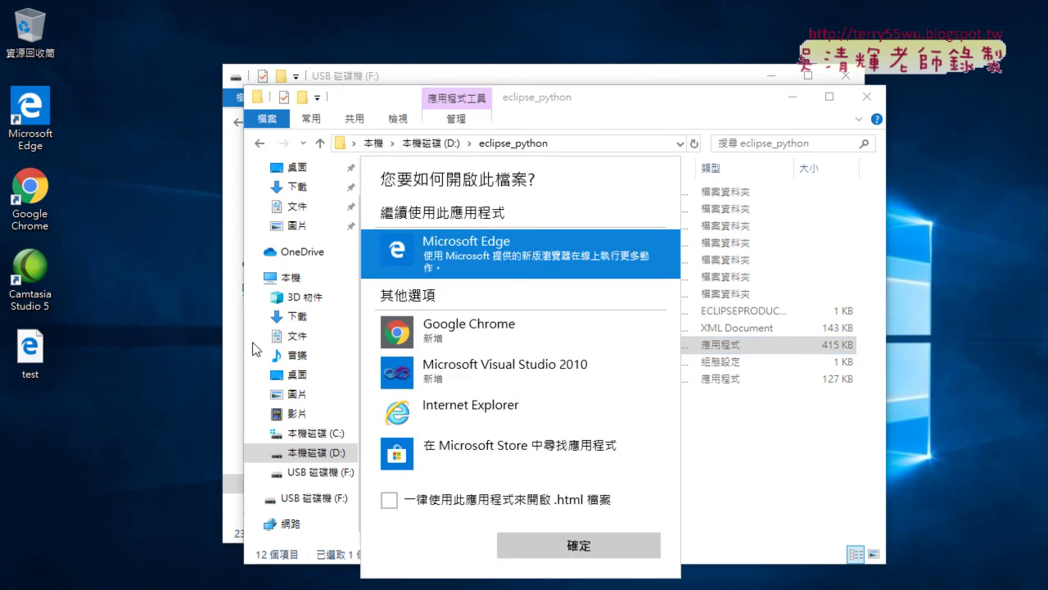
left_click(445, 332)
left_click(578, 544)
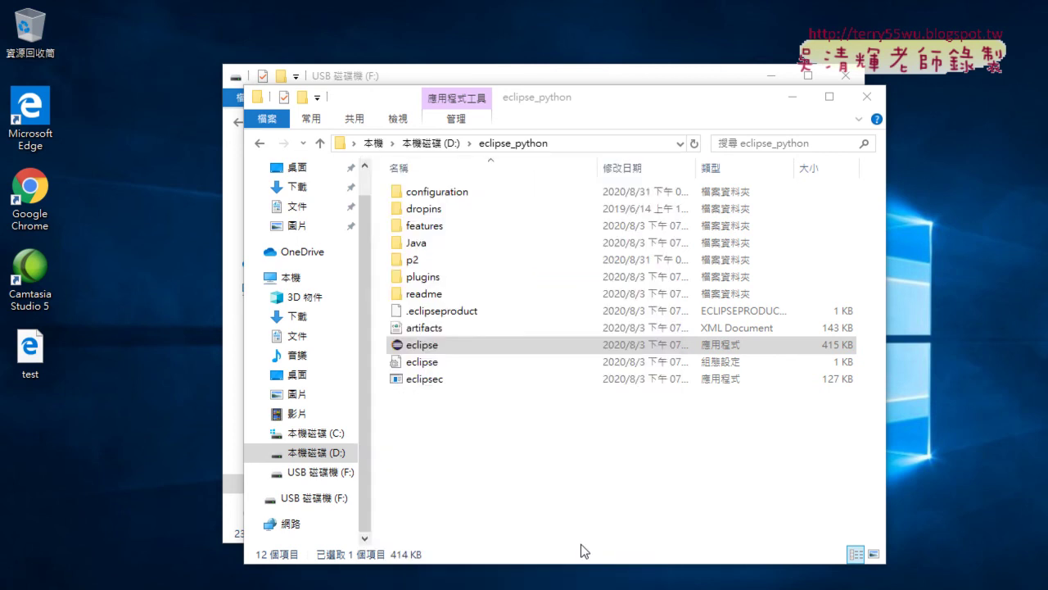
Open the rendered test.html page's source through View page source
double_click(45, 126)
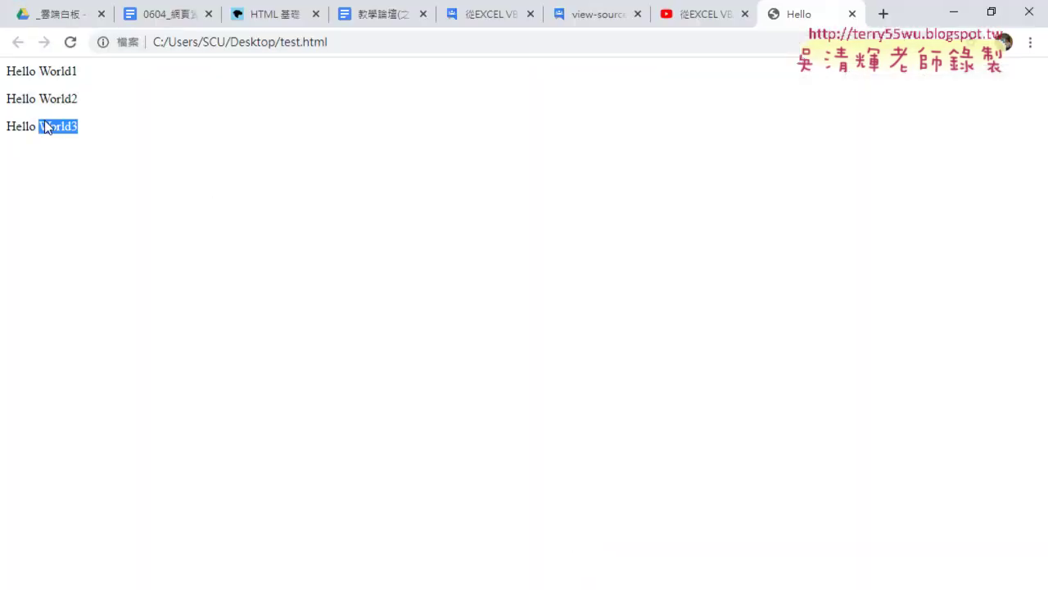
key("ctrl+a")
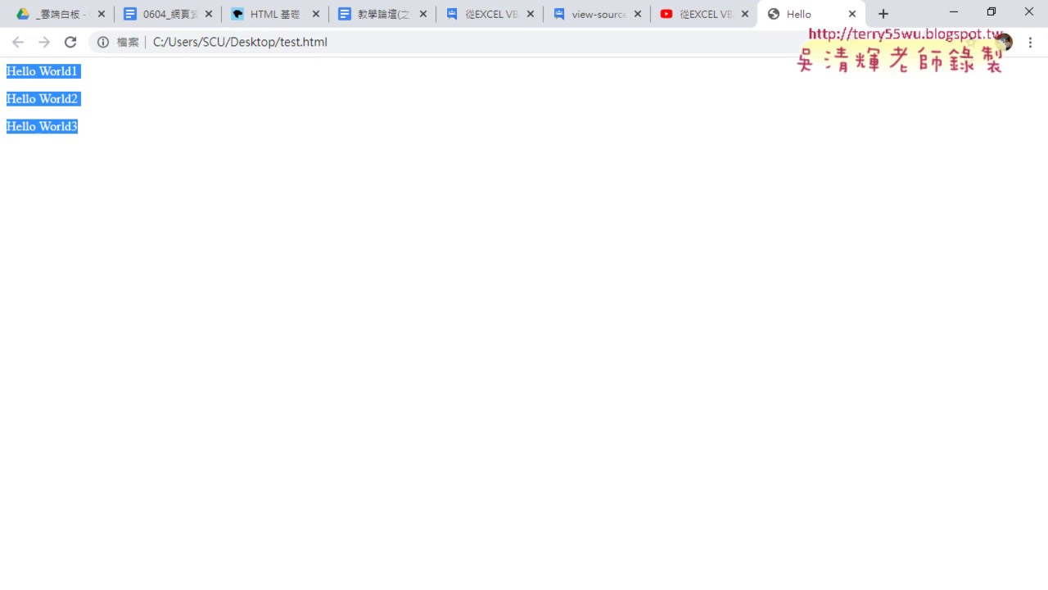
left_click(954, 13)
right_click(37, 352)
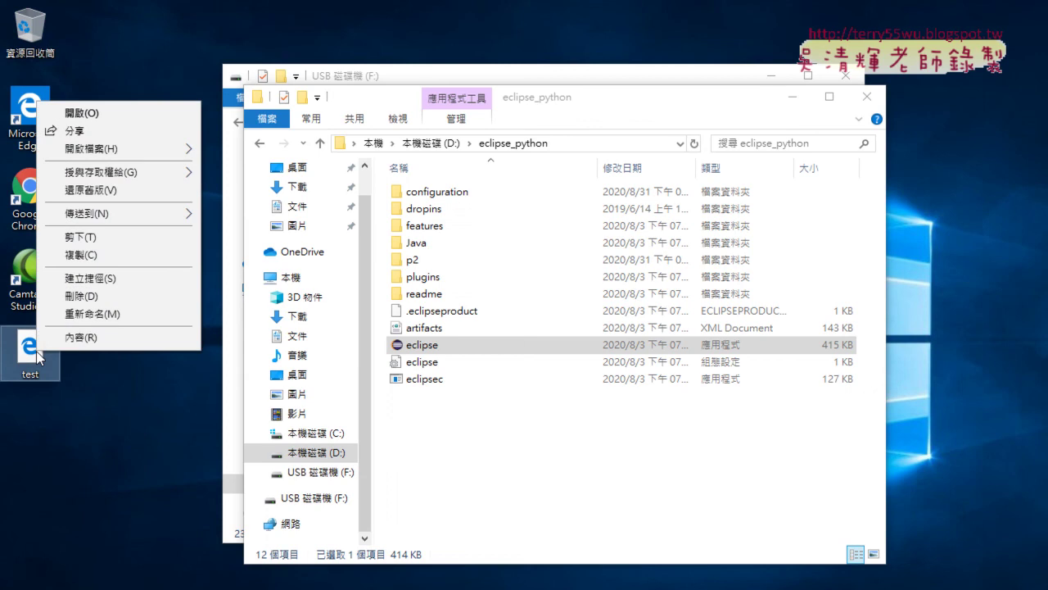
left_click(179, 586)
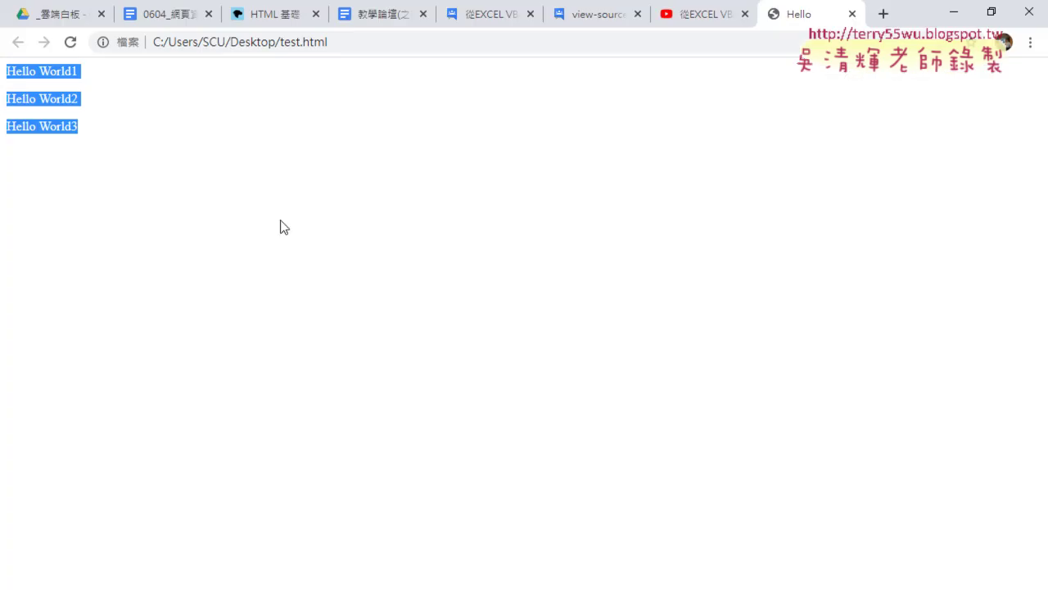
right_click(272, 126)
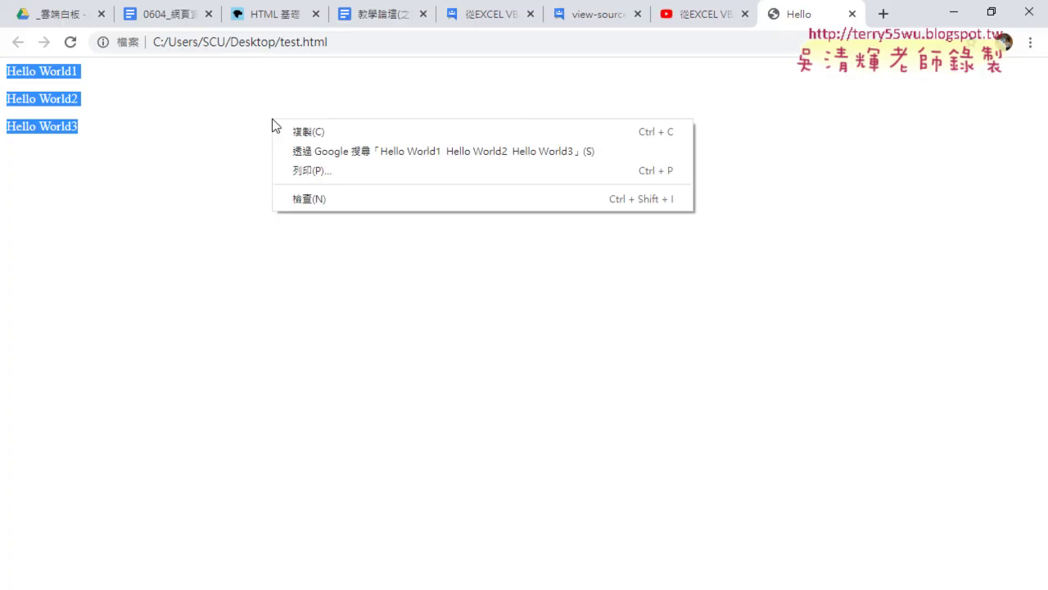
left_click(177, 150)
right_click(286, 102)
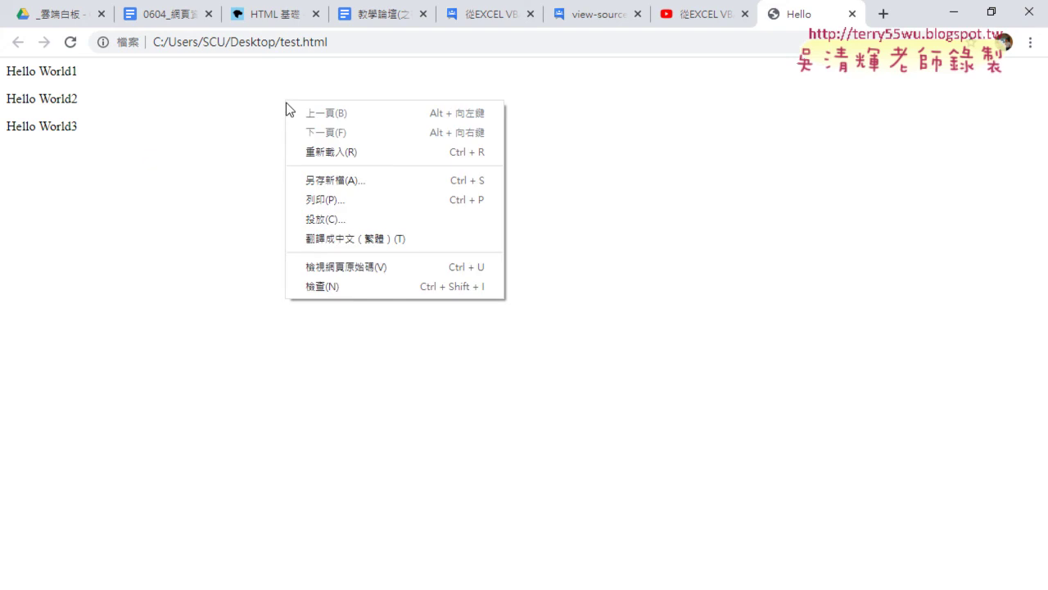
left_click(342, 275)
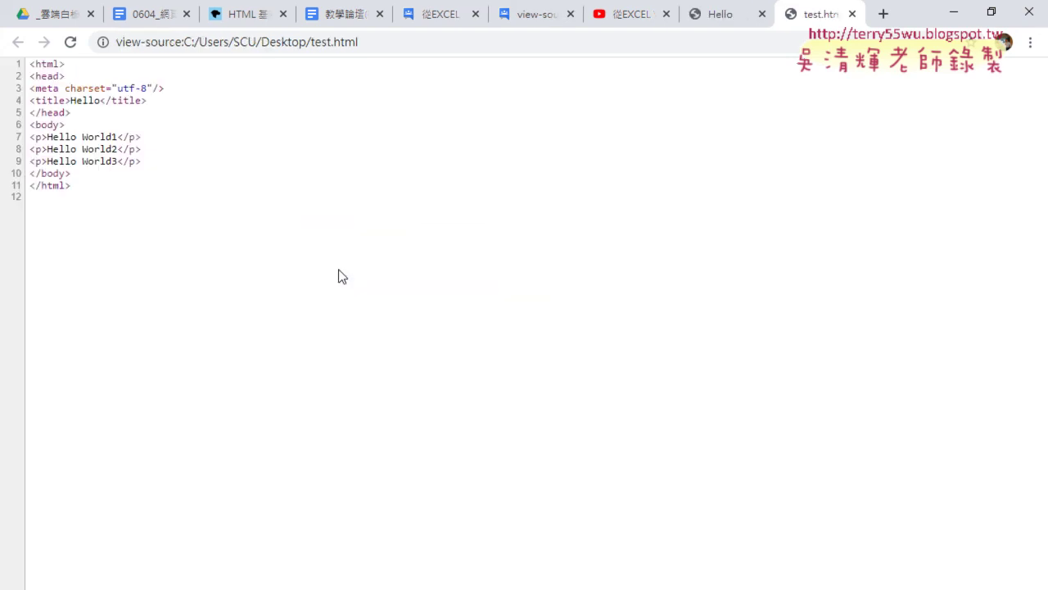
Highlight the source's three <p> lines 7–9 and head section lines 2–5
left_click_drag(31, 64, 24, 179)
left_click(59, 221)
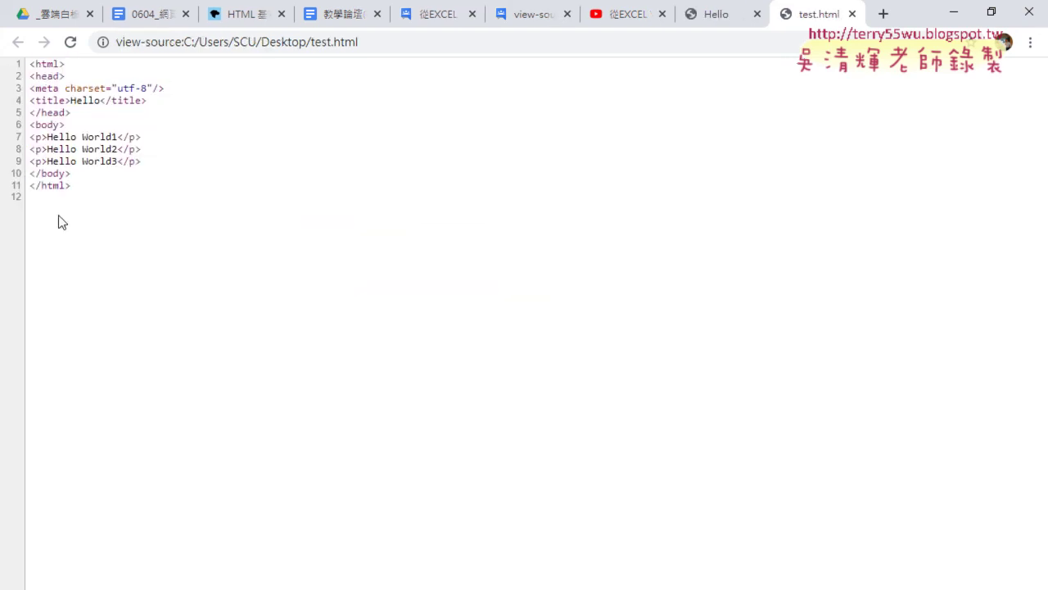
key("ctrl+a")
left_click(701, 13)
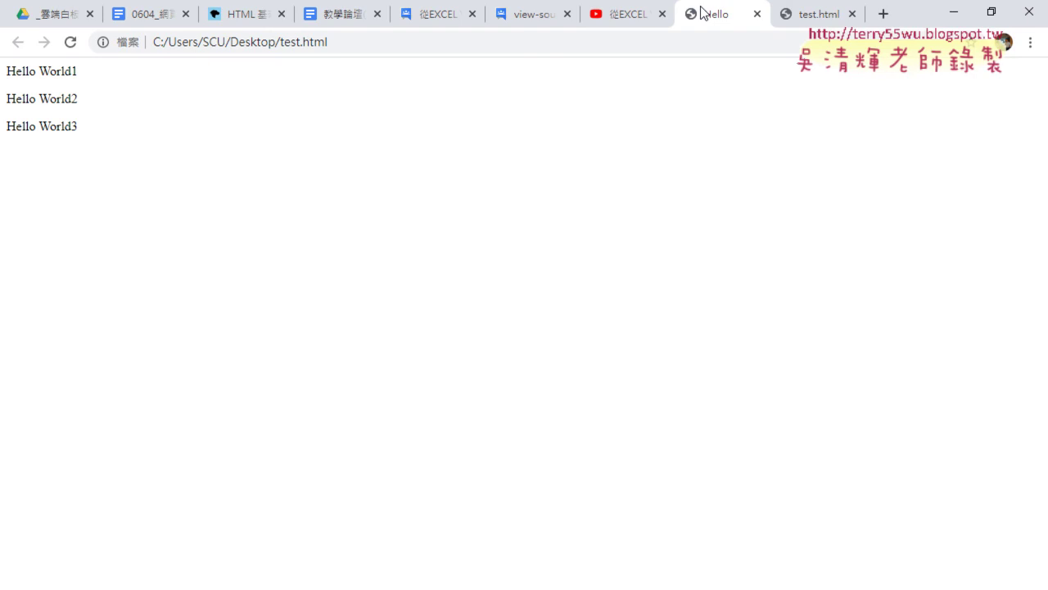
left_click(801, 18)
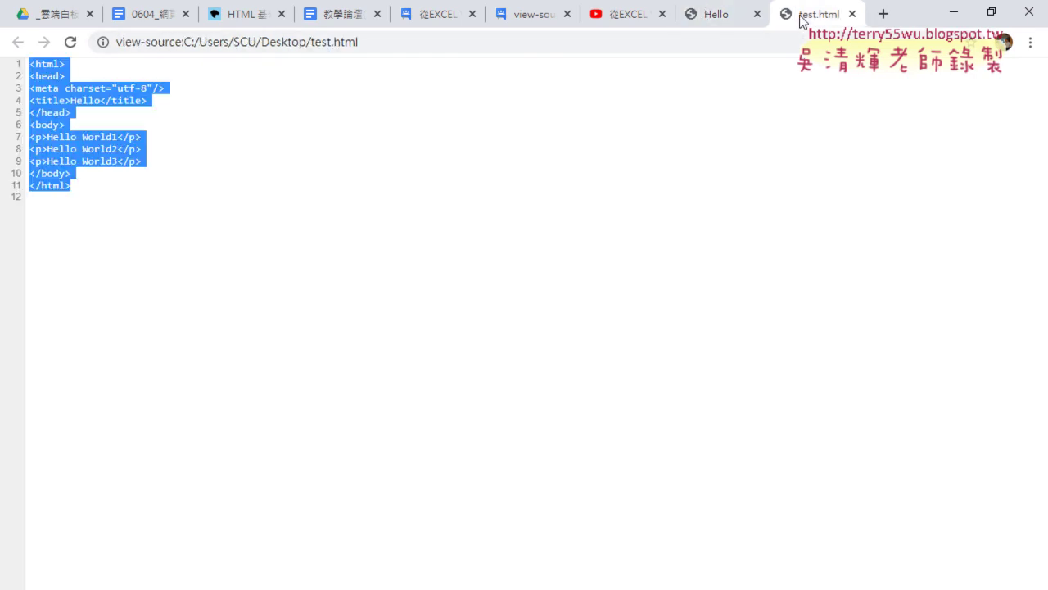
left_click(421, 180)
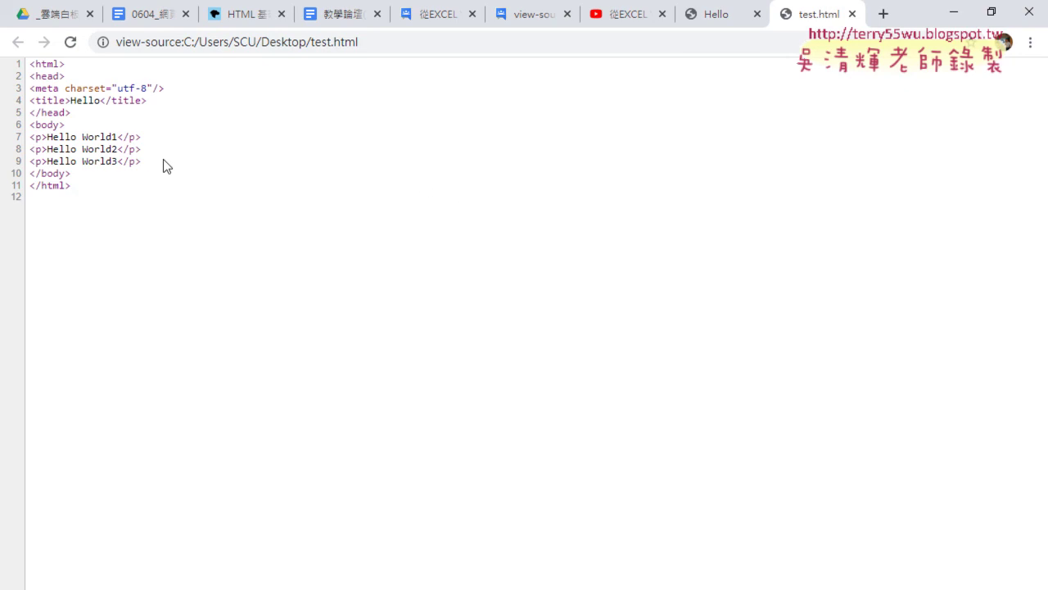
left_click_drag(163, 160, 30, 137)
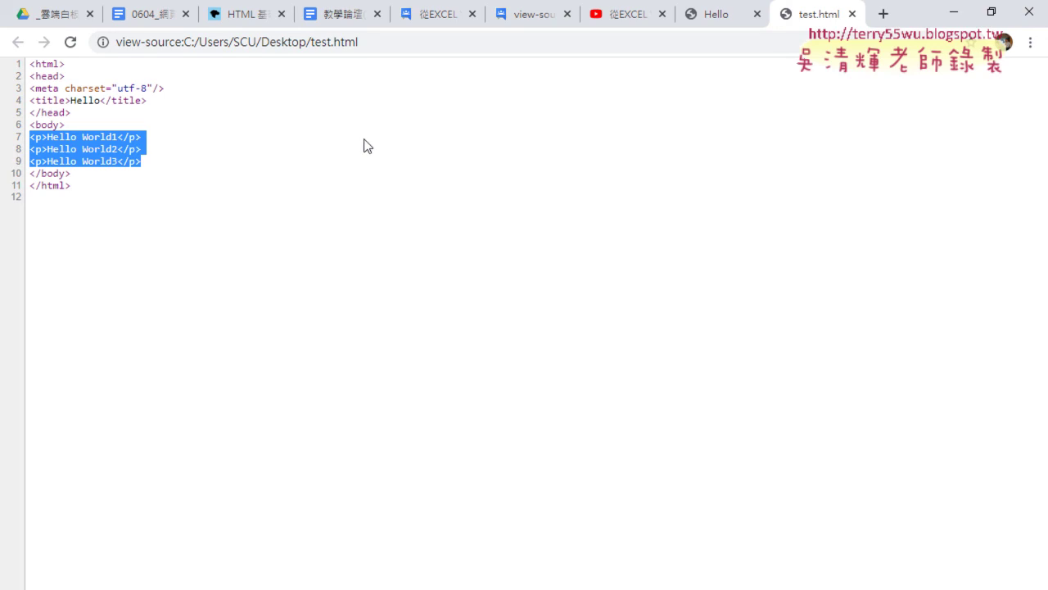
left_click_drag(80, 118, 26, 73)
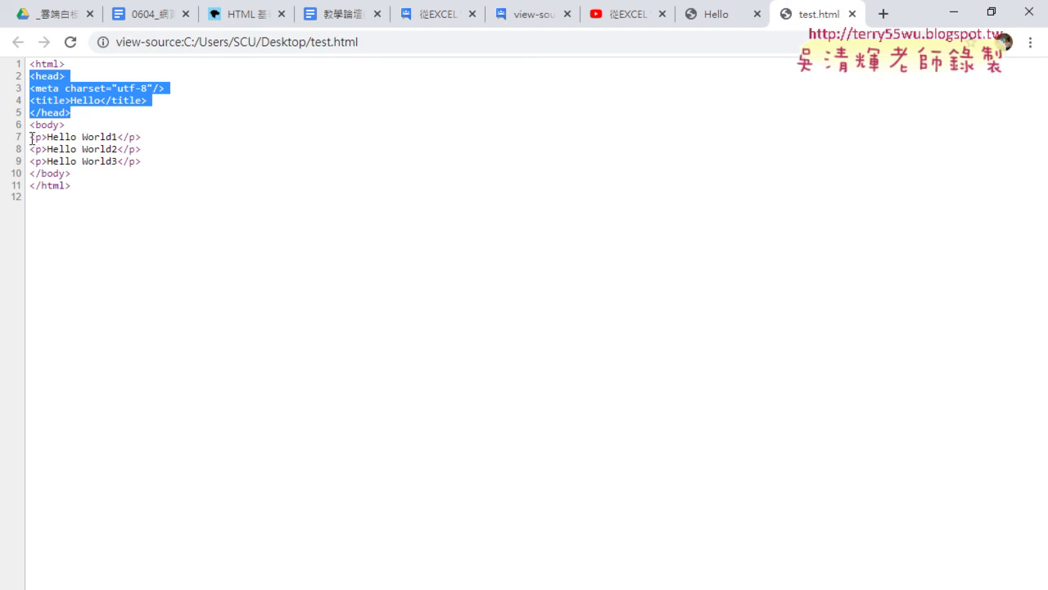
left_click_drag(31, 138, 160, 165)
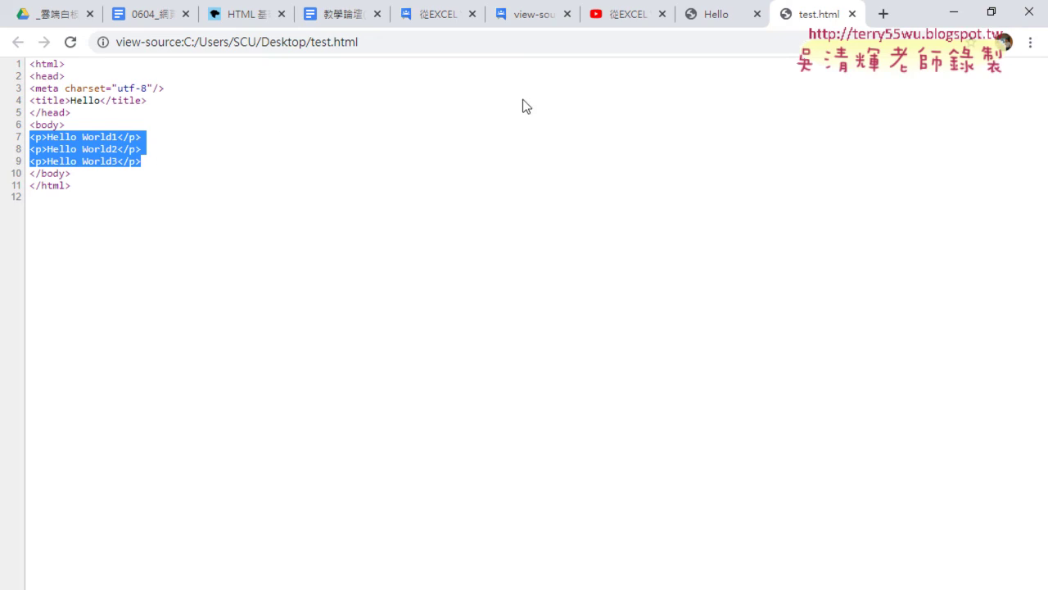
Compare the three rendered Hello World lines with the closing </p> tag on line 7
left_click(701, 17)
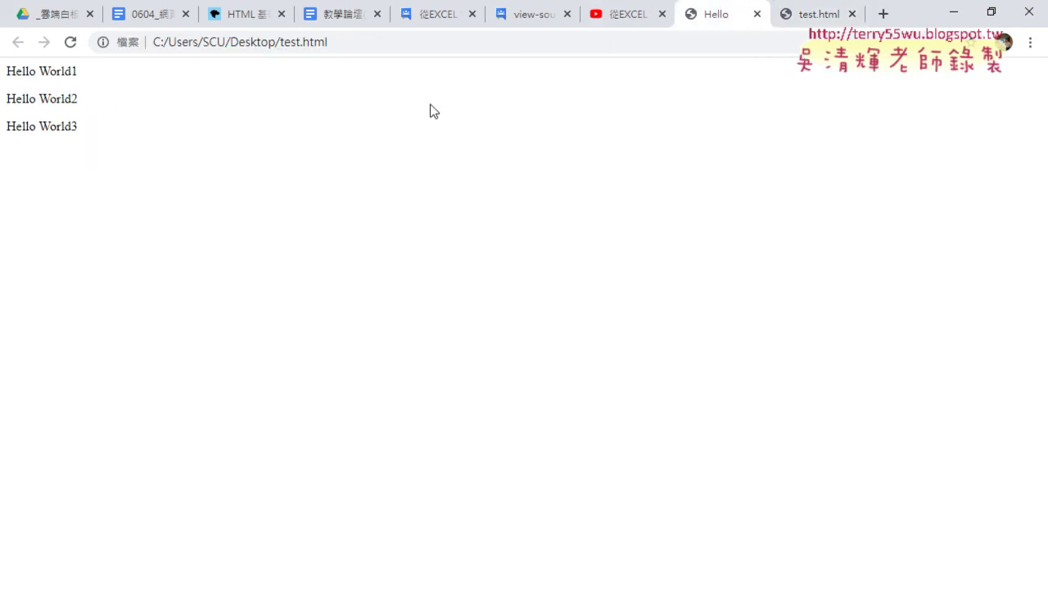
left_click_drag(107, 152, 5, 68)
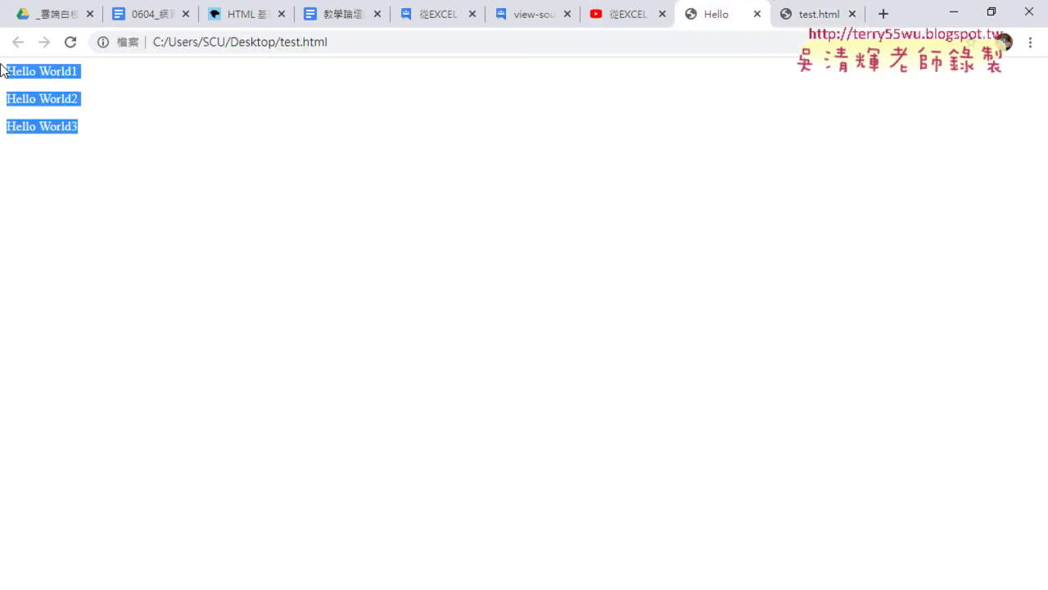
left_click(115, 129)
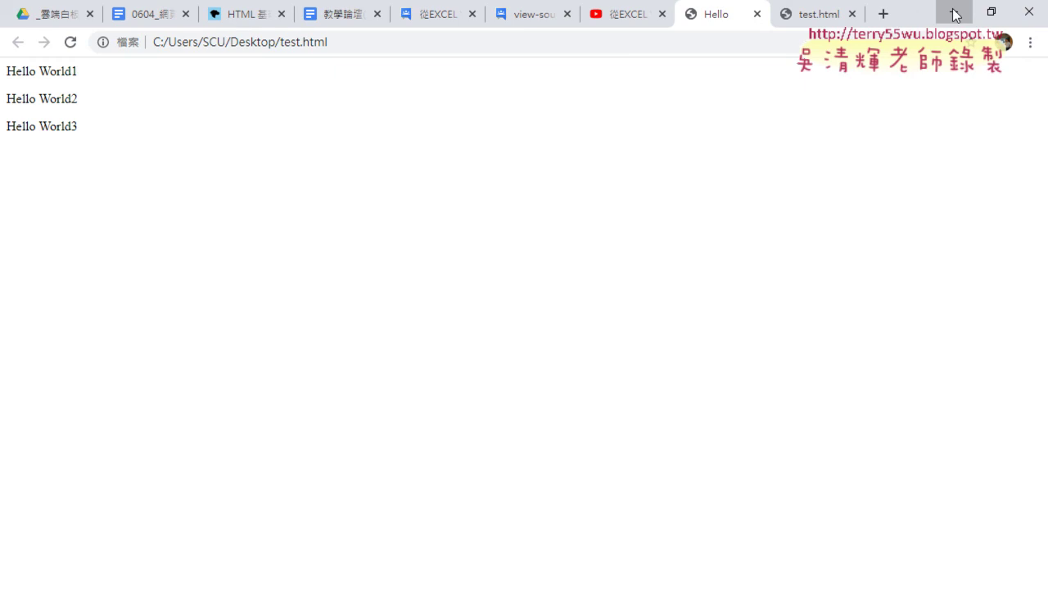
left_click(809, 16)
left_click(161, 154)
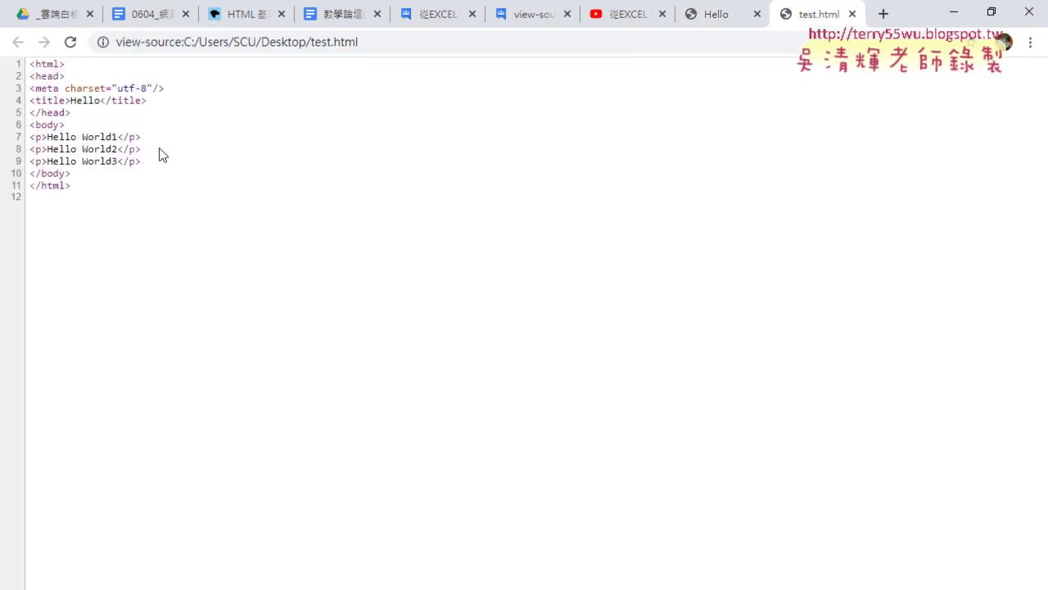
left_click_drag(140, 137, 117, 137)
left_click(701, 12)
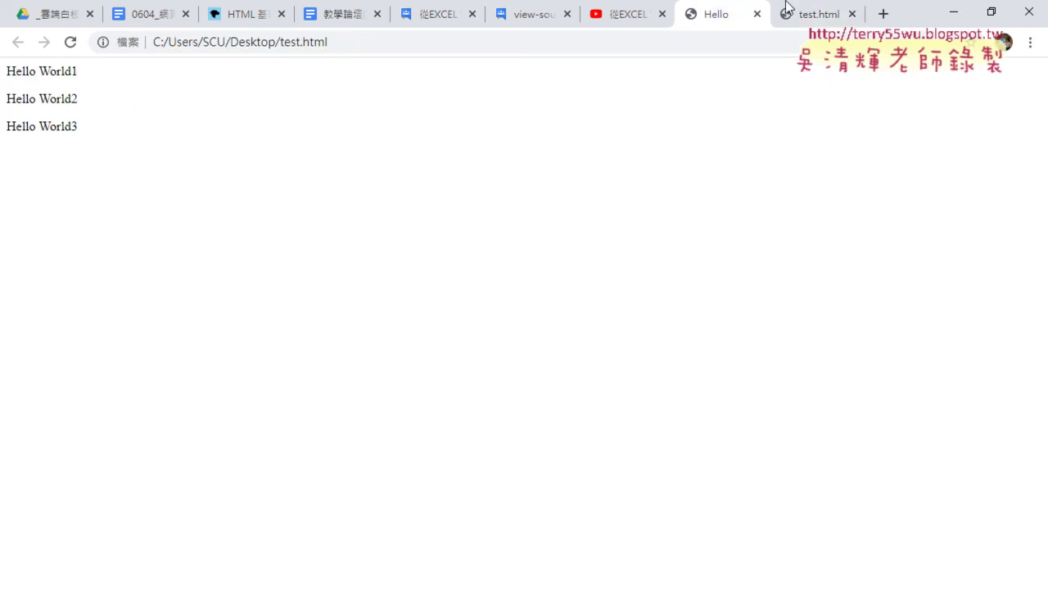
Open test.html with 記事本 (Notepad) and set it to always open .html files
left_click(950, 12)
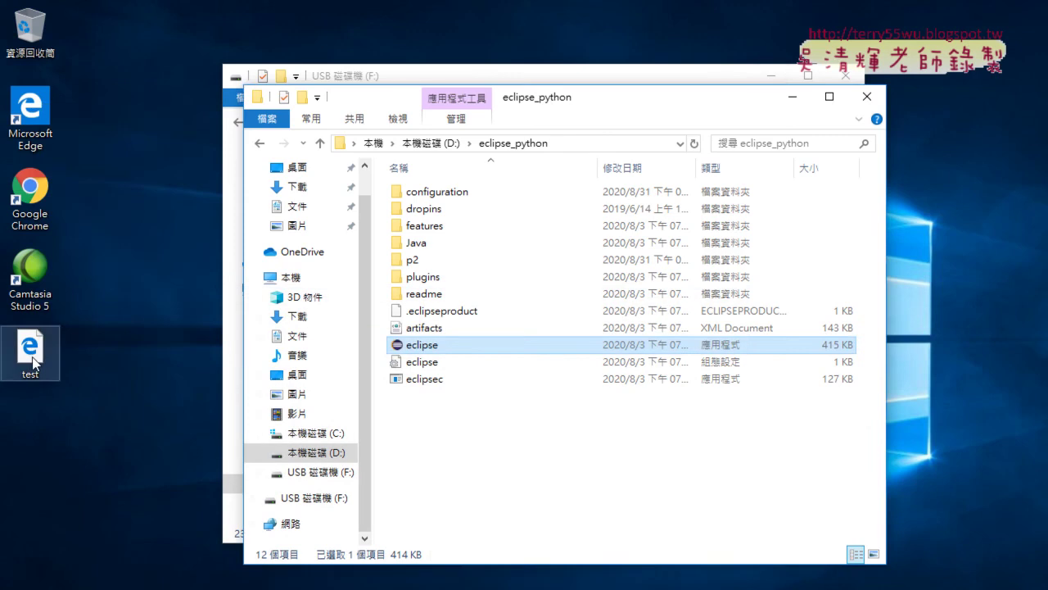
right_click(31, 357)
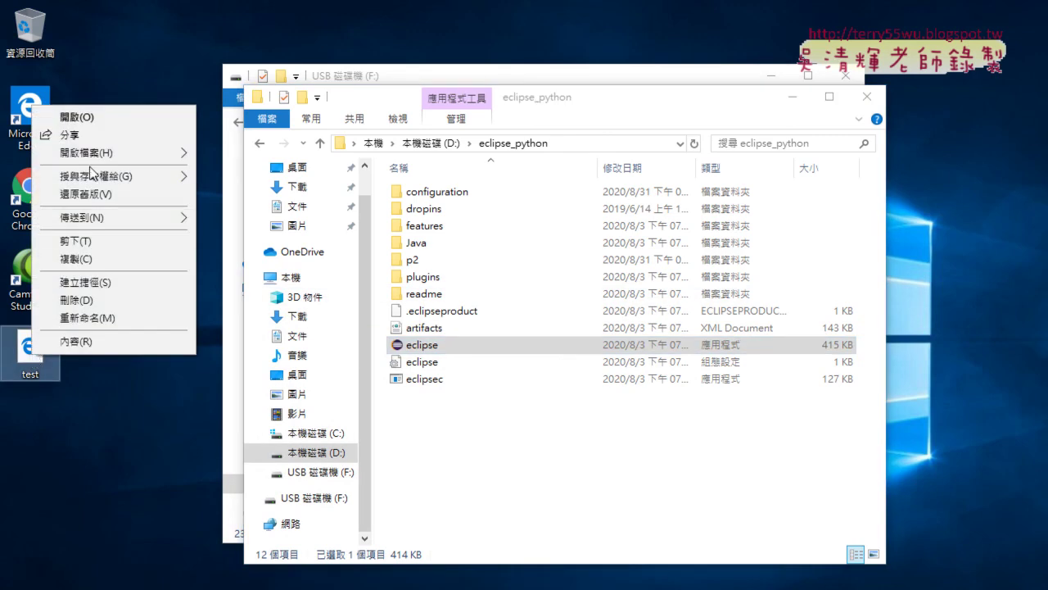
mouse_move(86, 154)
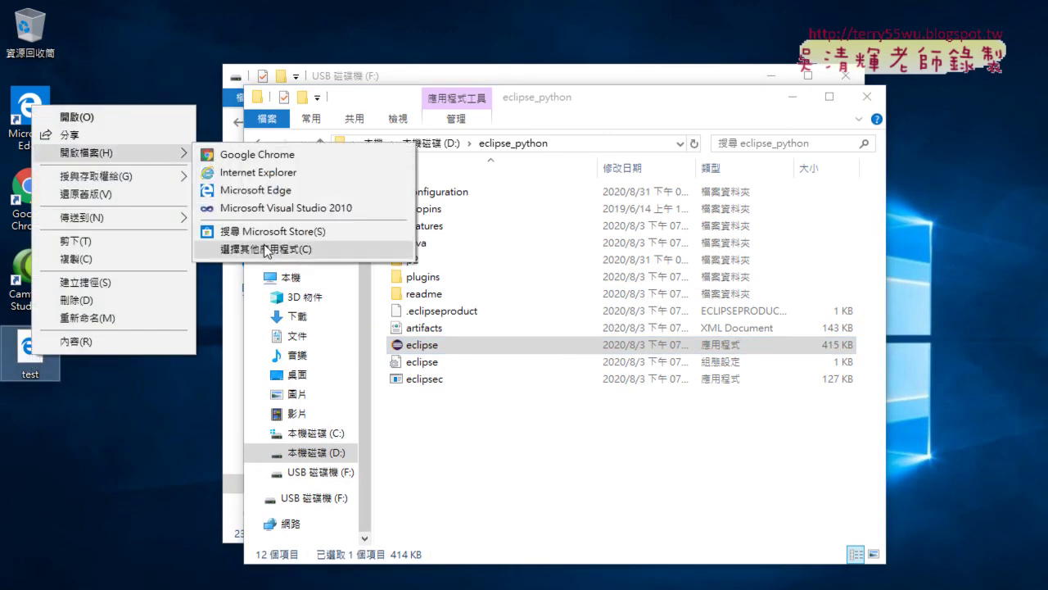
left_click(266, 249)
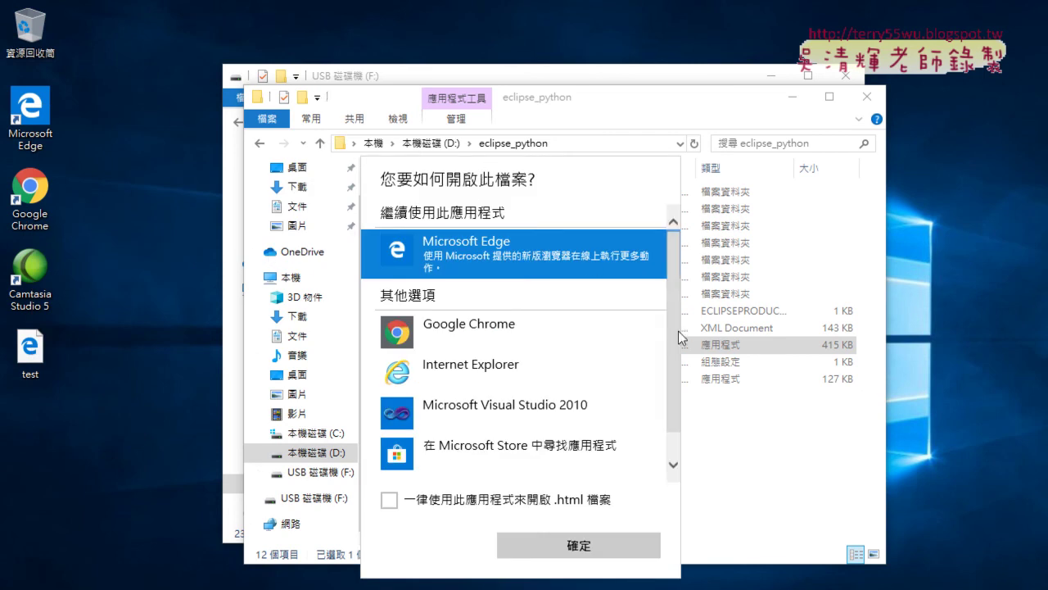
scroll(678, 377, "down", 2)
left_click(422, 457)
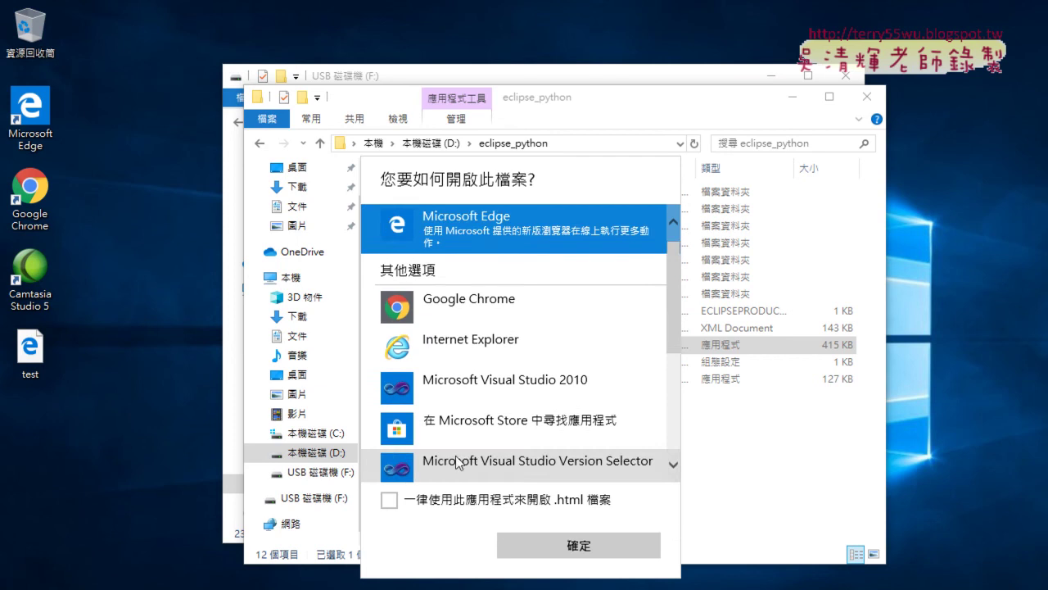
scroll(673, 338, "down", 1)
scroll(674, 338, "down", 4)
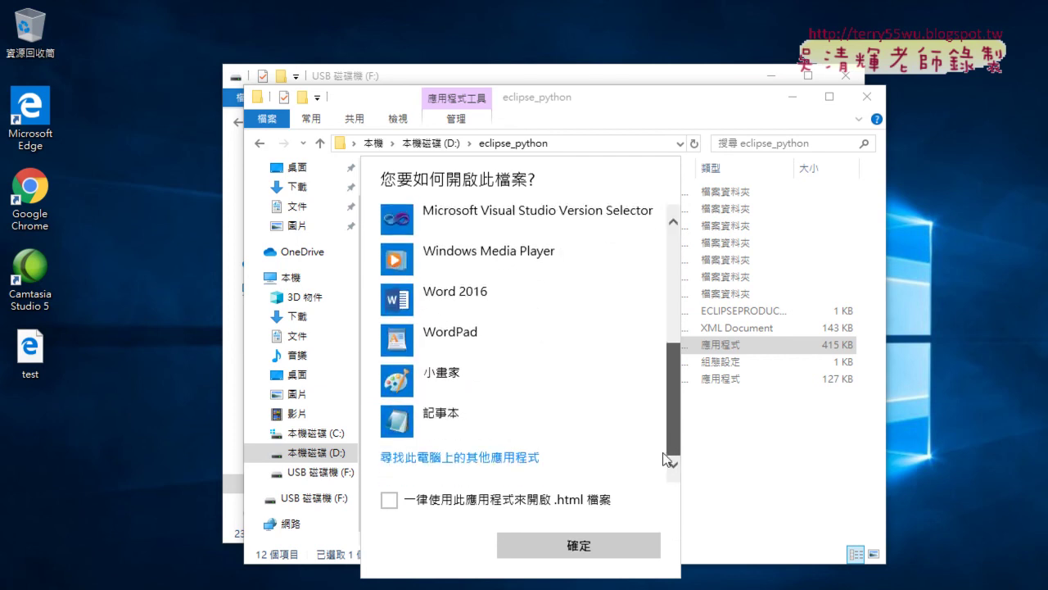
left_click(399, 426)
left_click(389, 501)
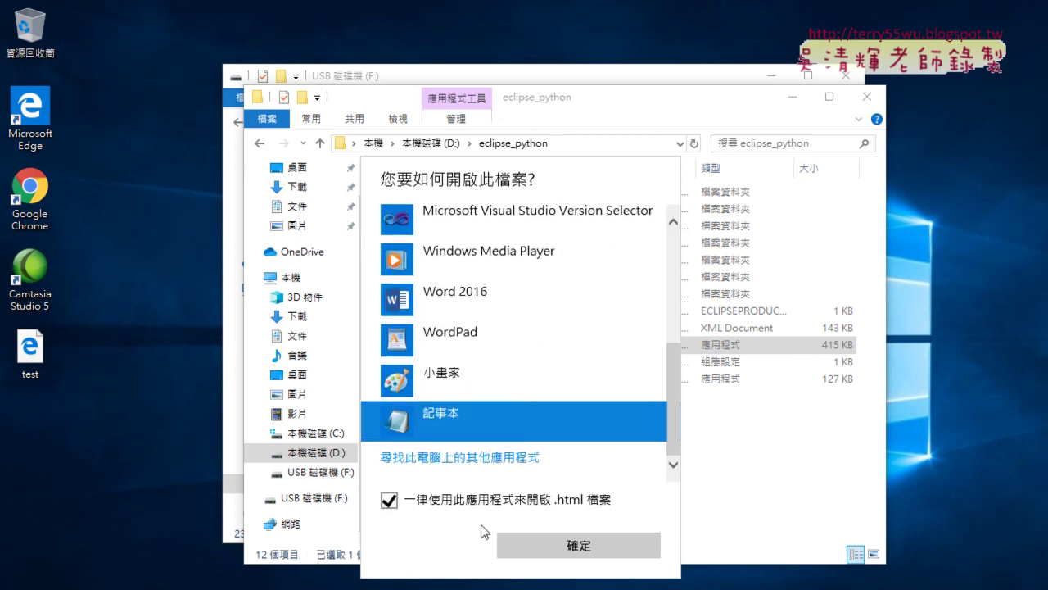
left_click(567, 546)
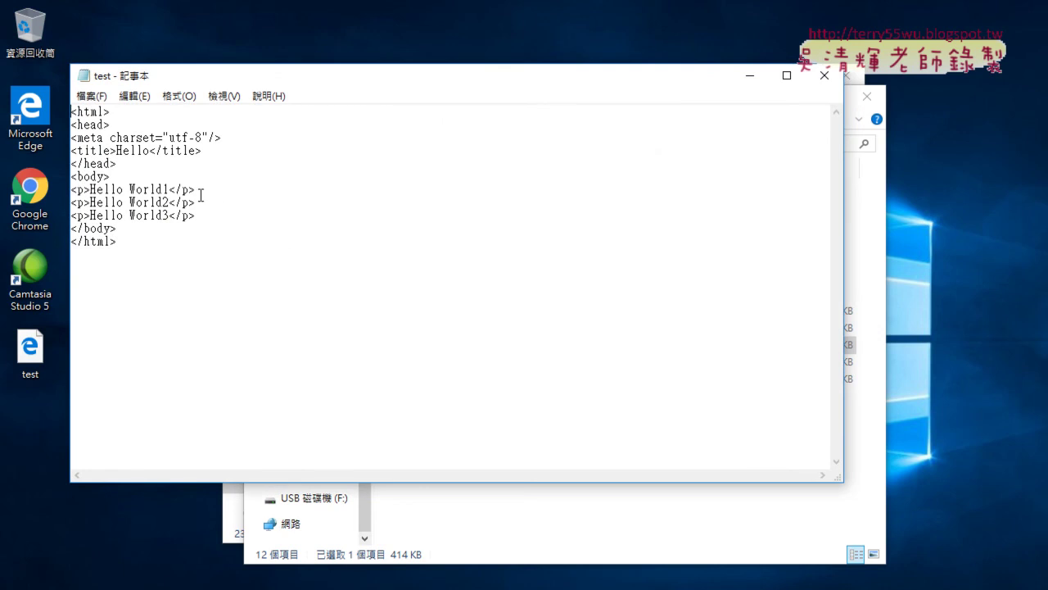
Replace the </p> after Hello World1 with <BR>, save, and reload the page in Chrome
left_click_drag(196, 189, 169, 189)
key("Delete")
type("<")
type("BR")
left_click(92, 98)
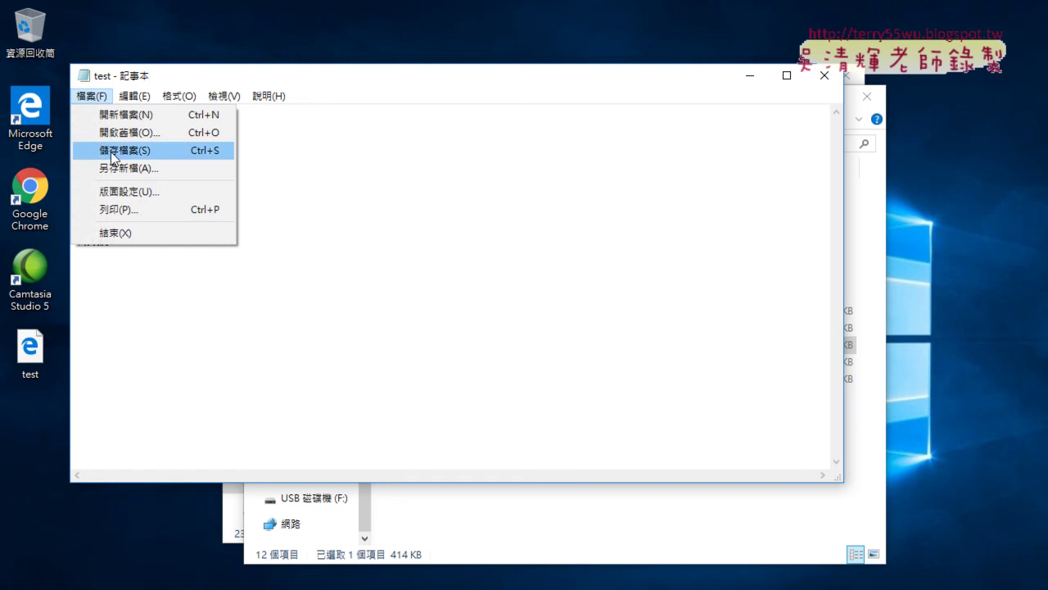
left_click(113, 151)
left_click_drag(197, 190, 167, 190)
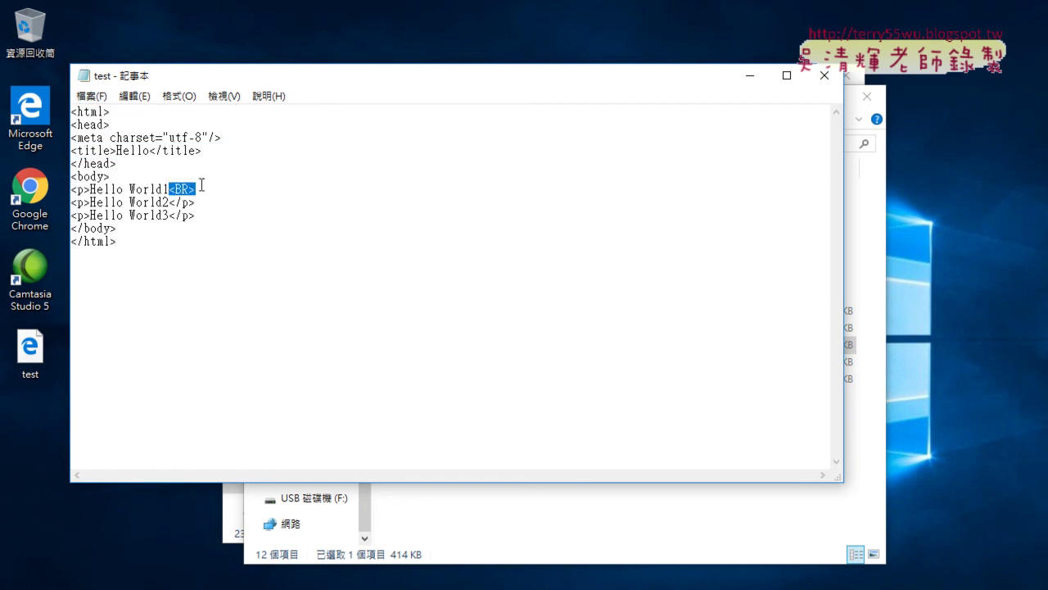
key("alt+Tab")
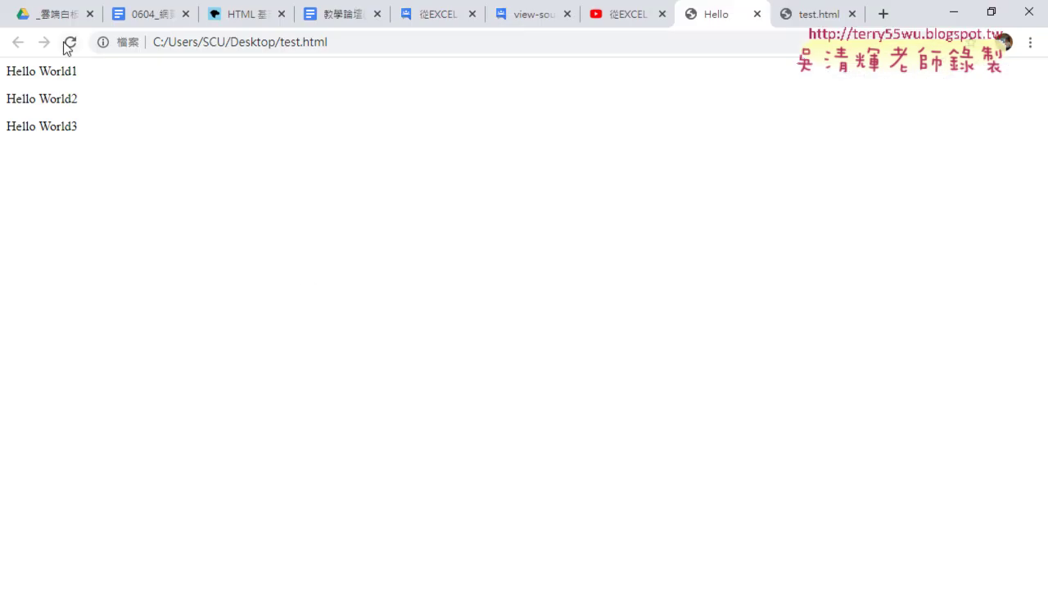
left_click(70, 42)
left_click(954, 12)
Delete the opening <p> before Hello World1, save, and reload the page in Chrome
left_click_drag(91, 189, 70, 189)
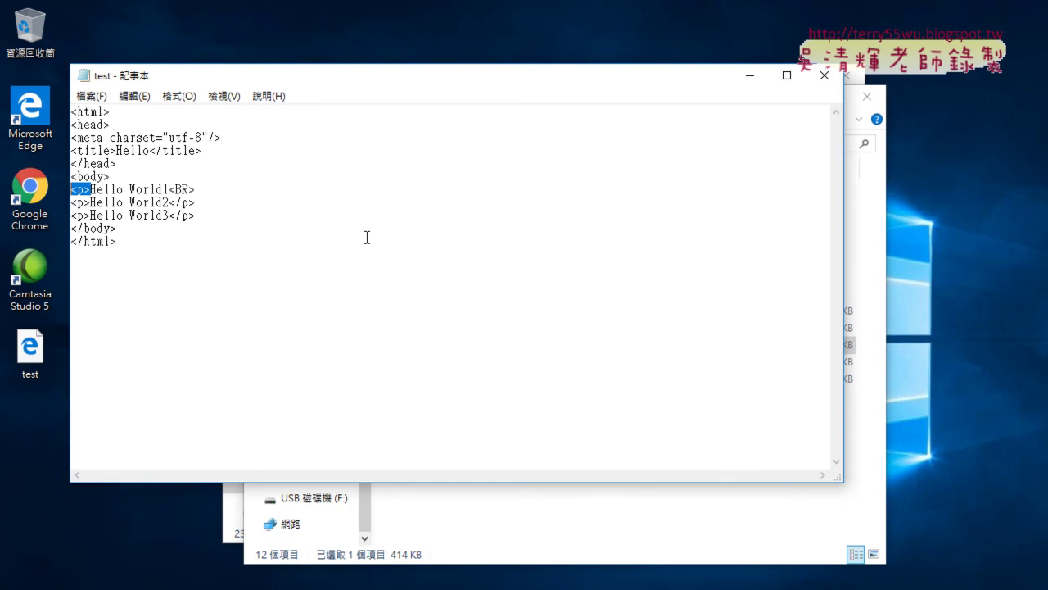
key("Delete")
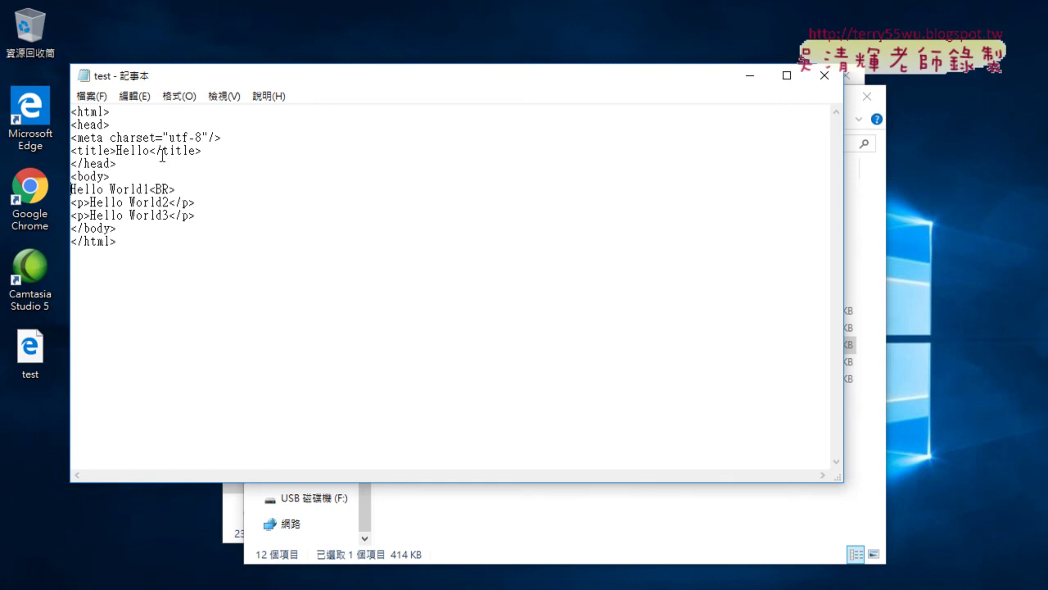
left_click(91, 96)
left_click(115, 149)
key("alt+Tab")
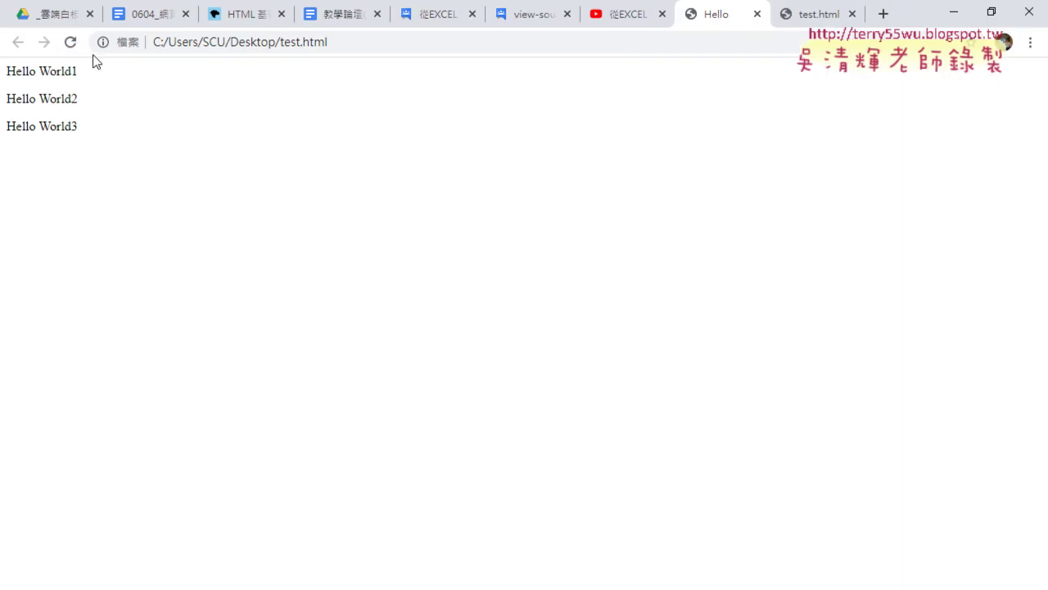
left_click(71, 43)
left_click(990, 12)
Open test.html in Chrome and view its page source in a new tab
left_click_drag(210, 15, 351, 22)
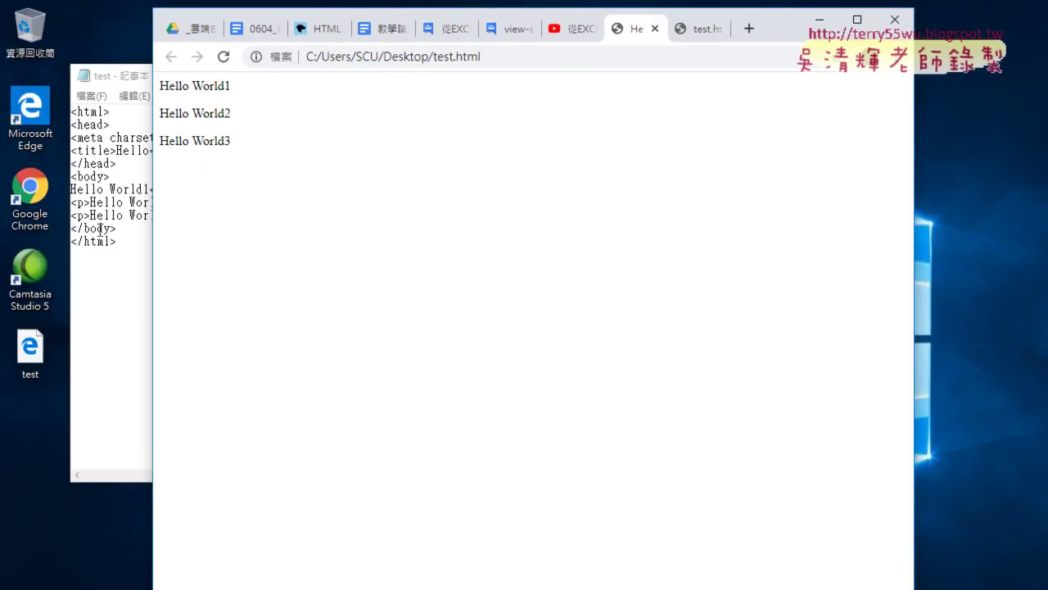
left_click_drag(29, 348, 312, 332)
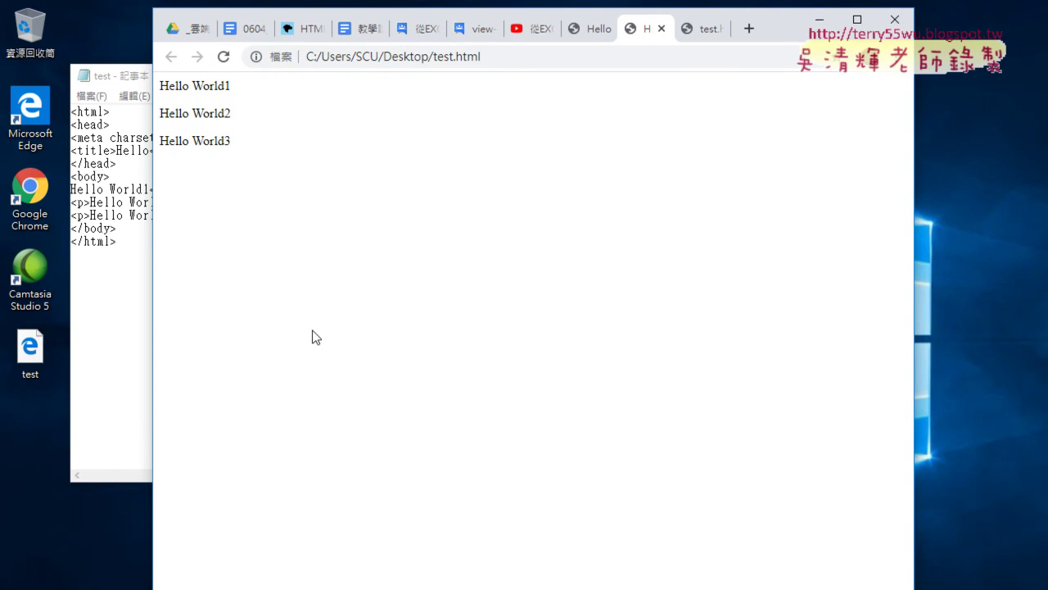
right_click(462, 227)
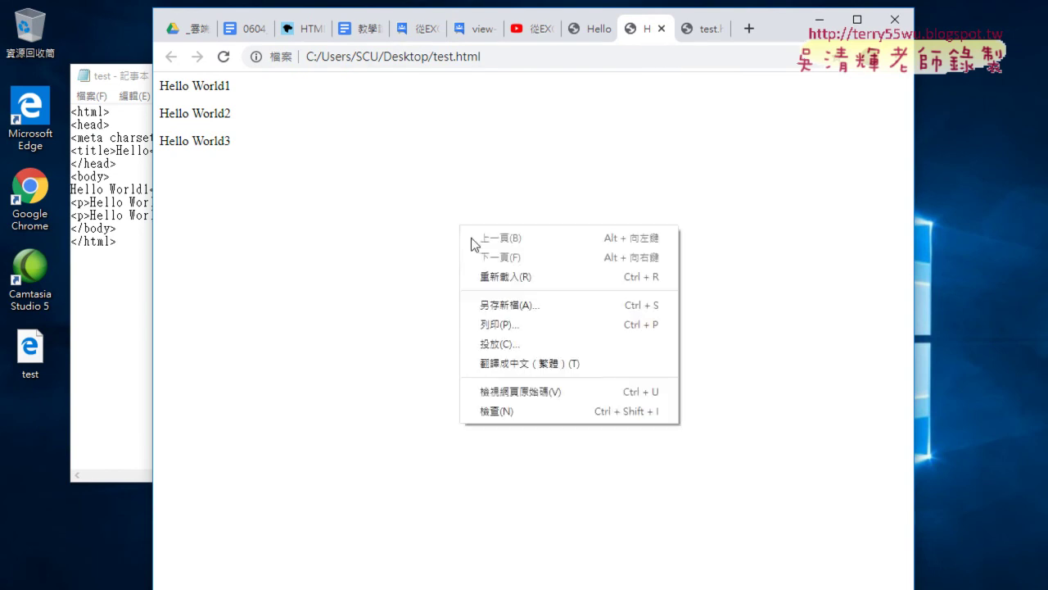
left_click(518, 396)
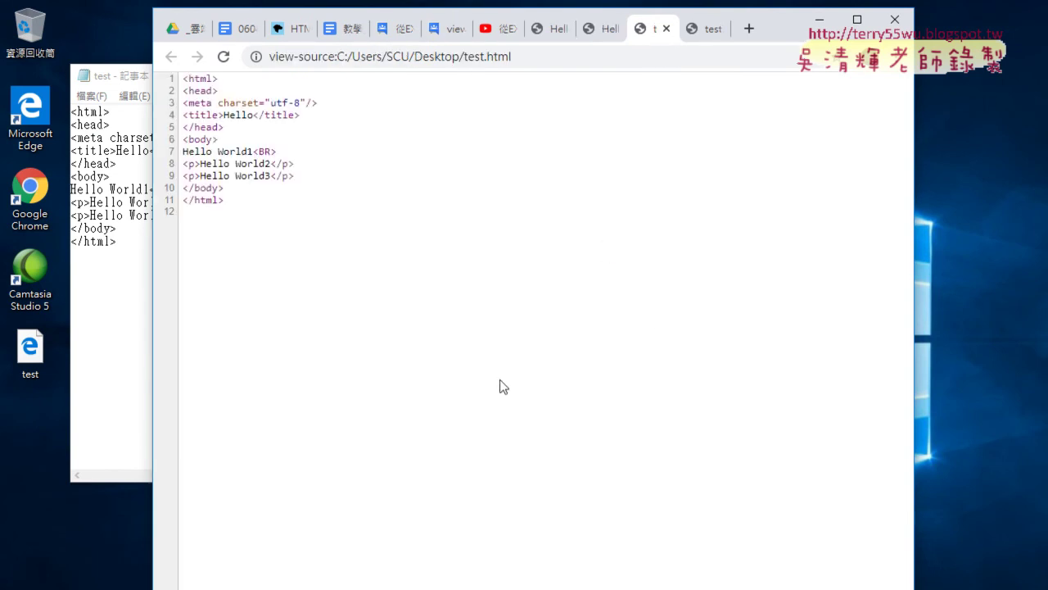
Highlight the Hello World1<BR> source line, then select the <p> before Hello World2 in Notepad
left_click_drag(278, 151, 184, 151)
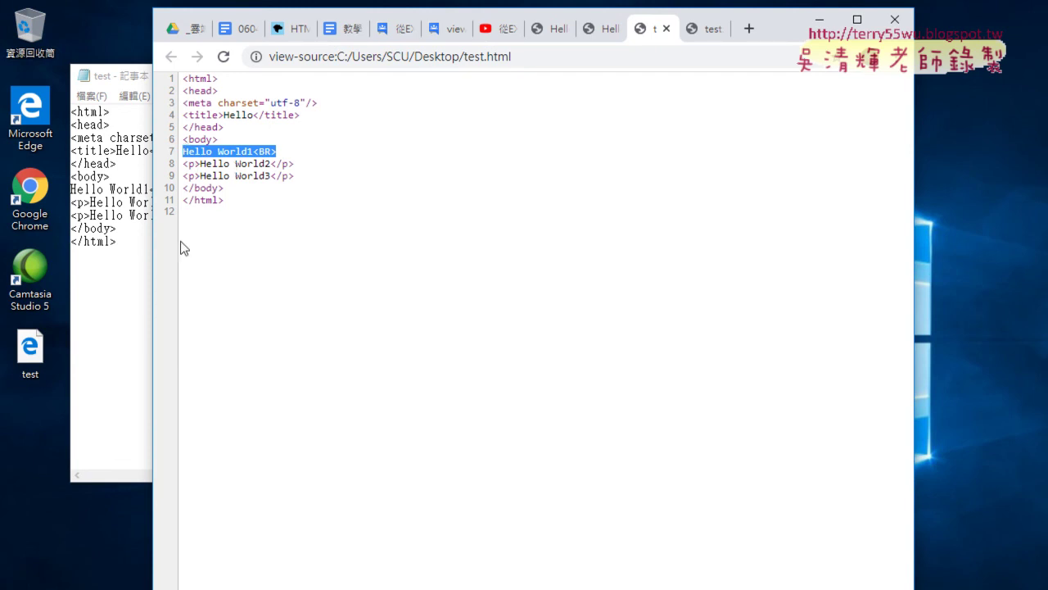
left_click(148, 250)
left_click_drag(90, 202, 70, 202)
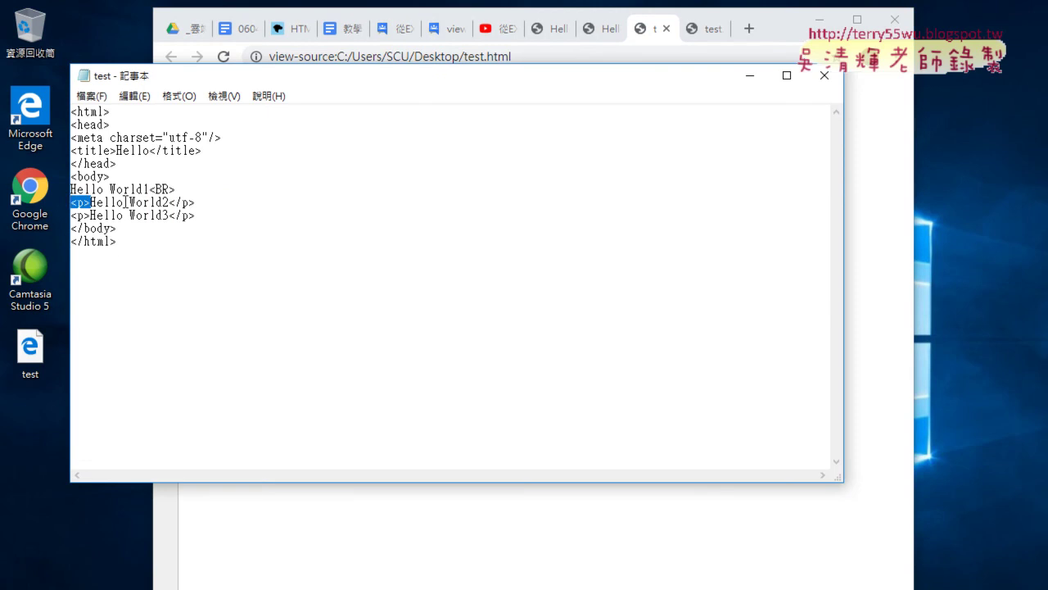
Replace the <p> tags around Hello World2 with a <BR> copied from the Hello World1 line
key("Delete")
left_click(125, 201)
key("Right")
key("Right")
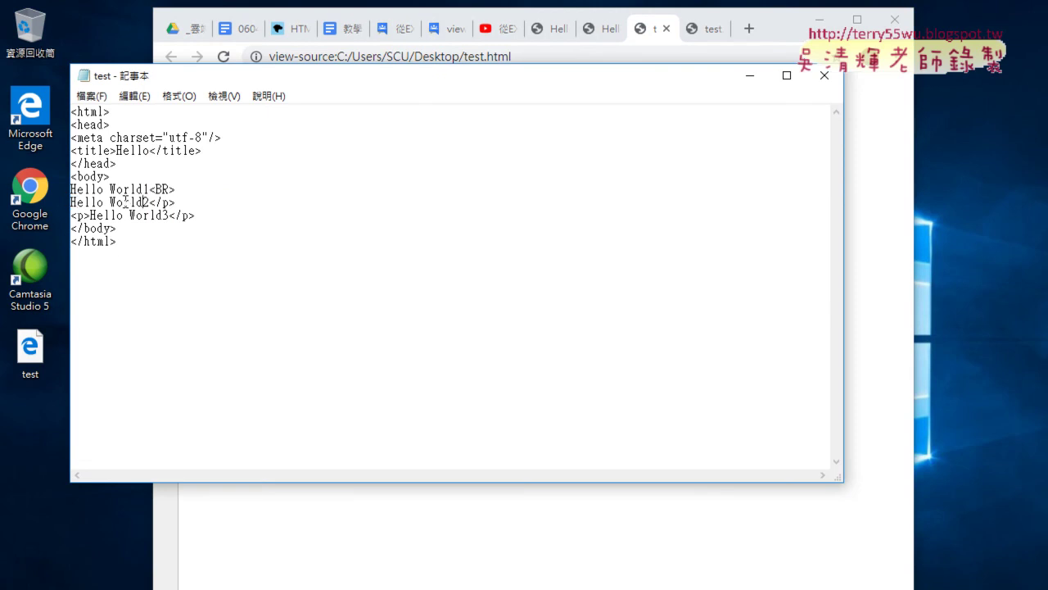
key("Right")
key("Right")
key("Delete")
key("Delete")
key("Delete")
key("Up")
key("shift+Right")
key("shift+Right")
key("shift+Right")
key("shift+Right")
key("ctrl+c")
key("Down")
key("ctrl+v")
Save test.html and reload it in Chrome so Hello World1 and World2 sit on adjacent lines
left_click(91, 96)
left_click(123, 149)
left_click(646, 31)
left_click(665, 28)
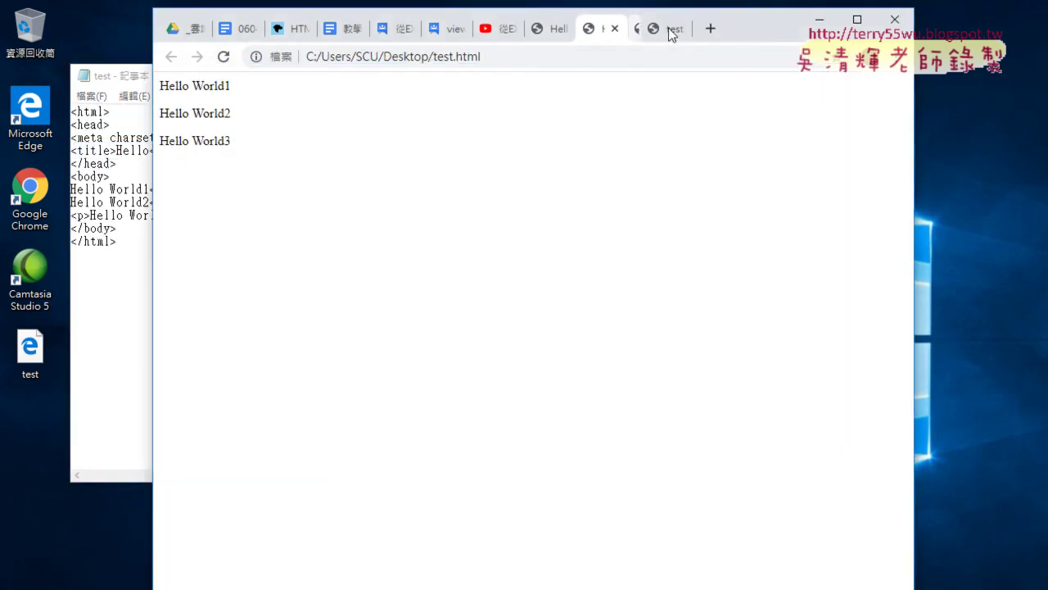
left_click(223, 57)
left_click_drag(235, 100, 160, 84)
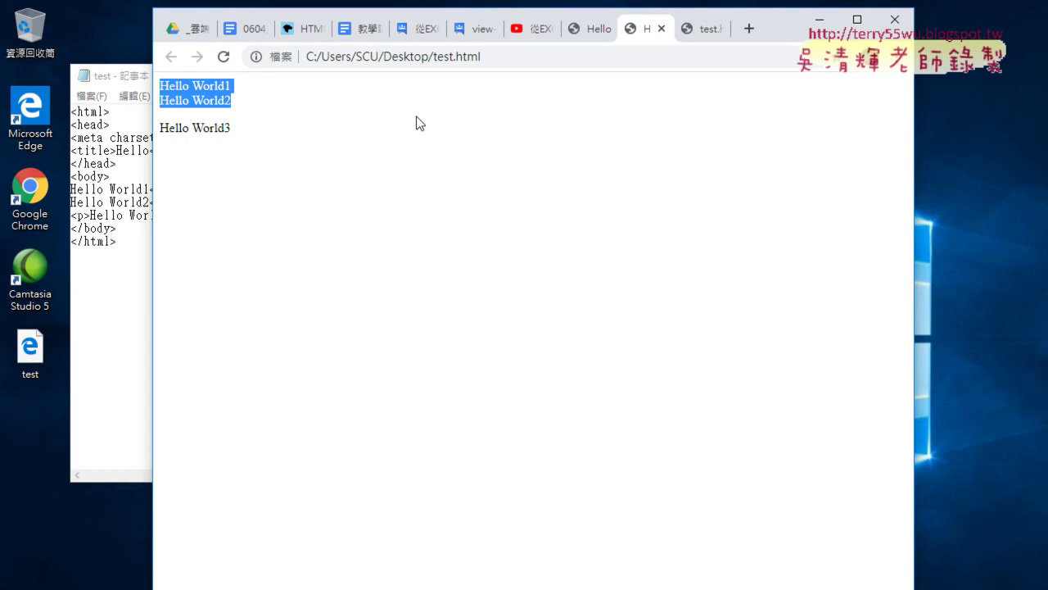
Review the three Hello World source lines, close Notepad, and return to the scraping notes document
left_click(114, 202)
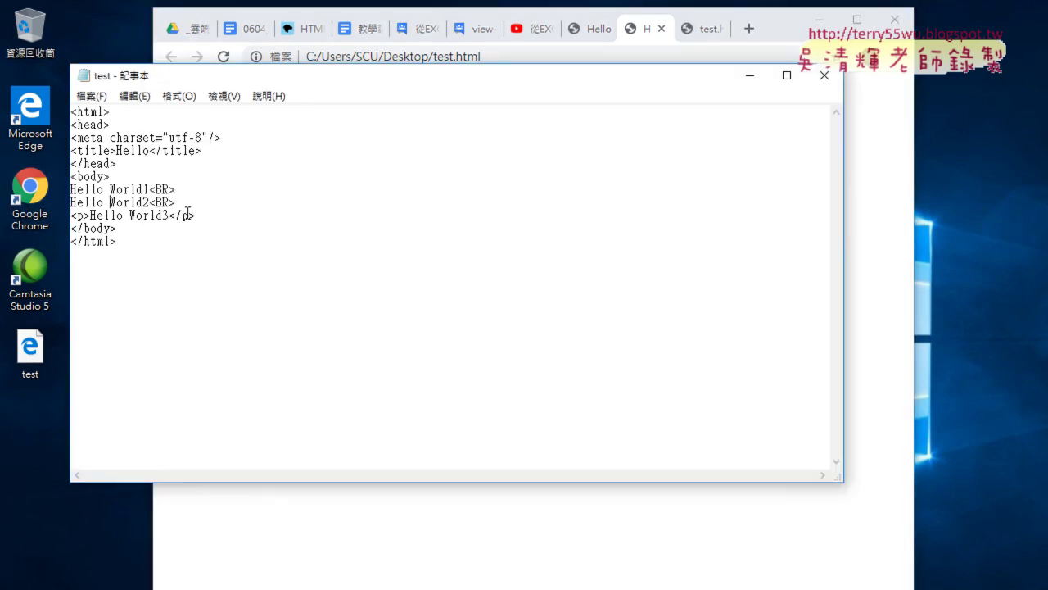
left_click_drag(195, 216, 65, 192)
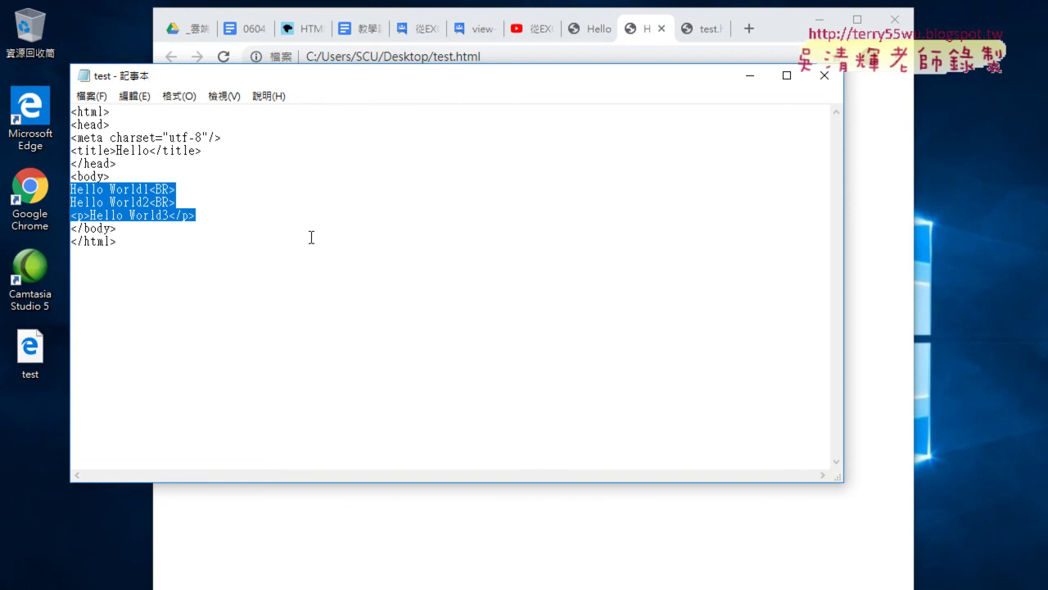
left_click(825, 75)
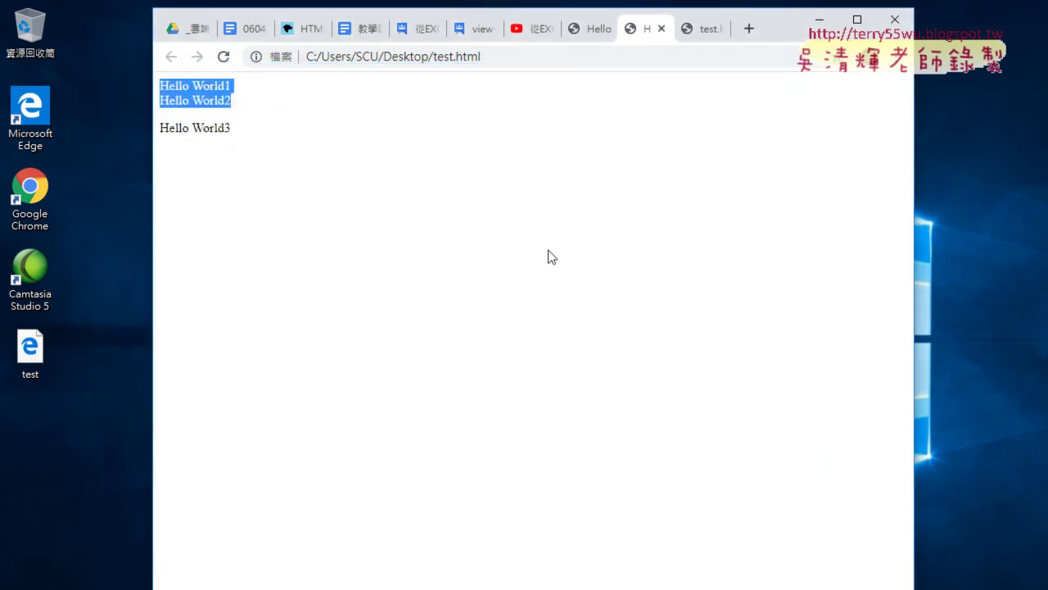
left_click(502, 275)
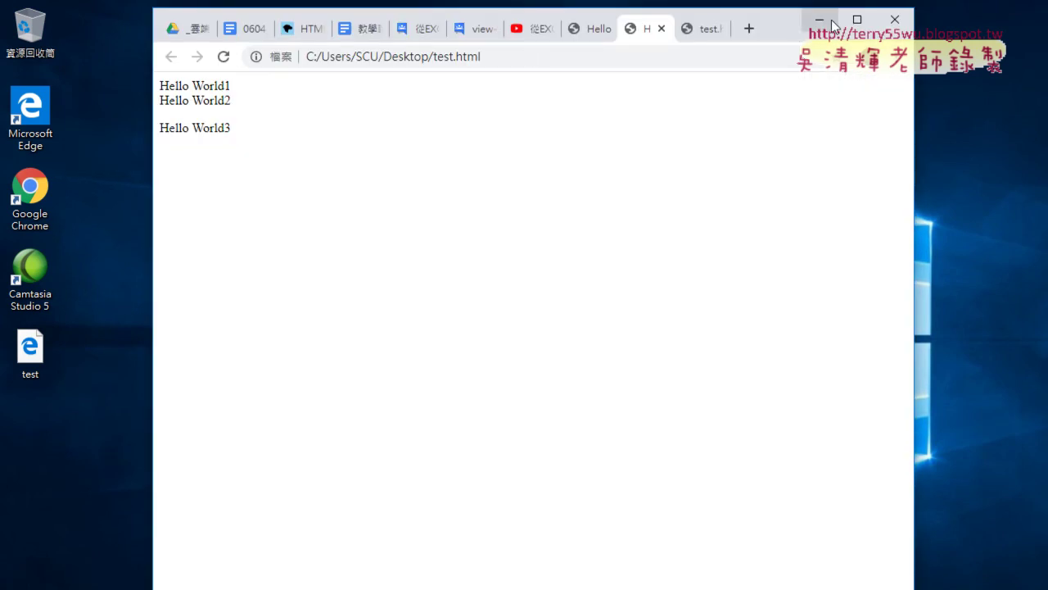
left_click(856, 19)
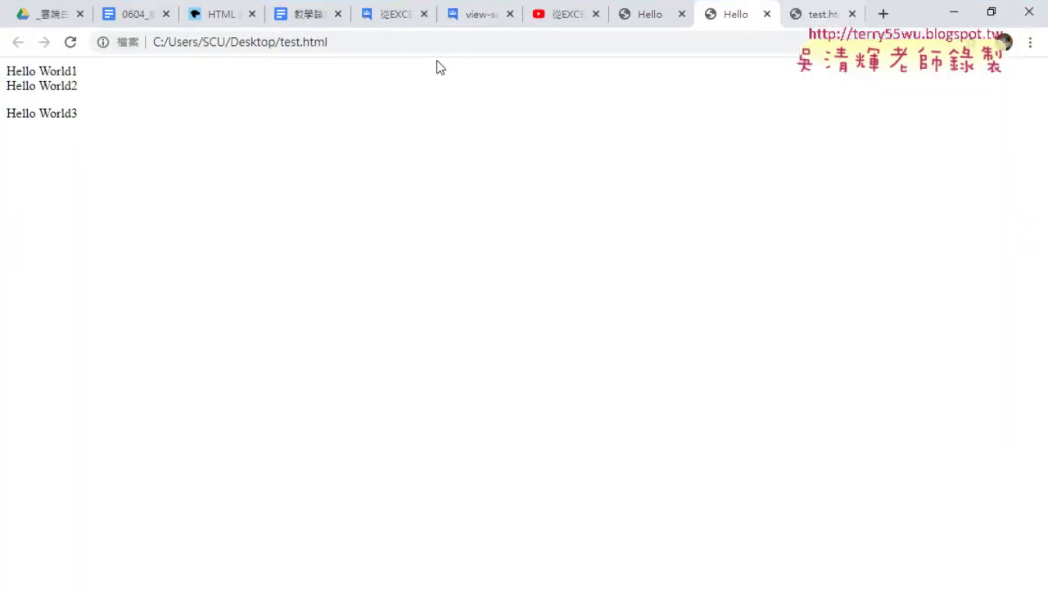
left_click(168, 16)
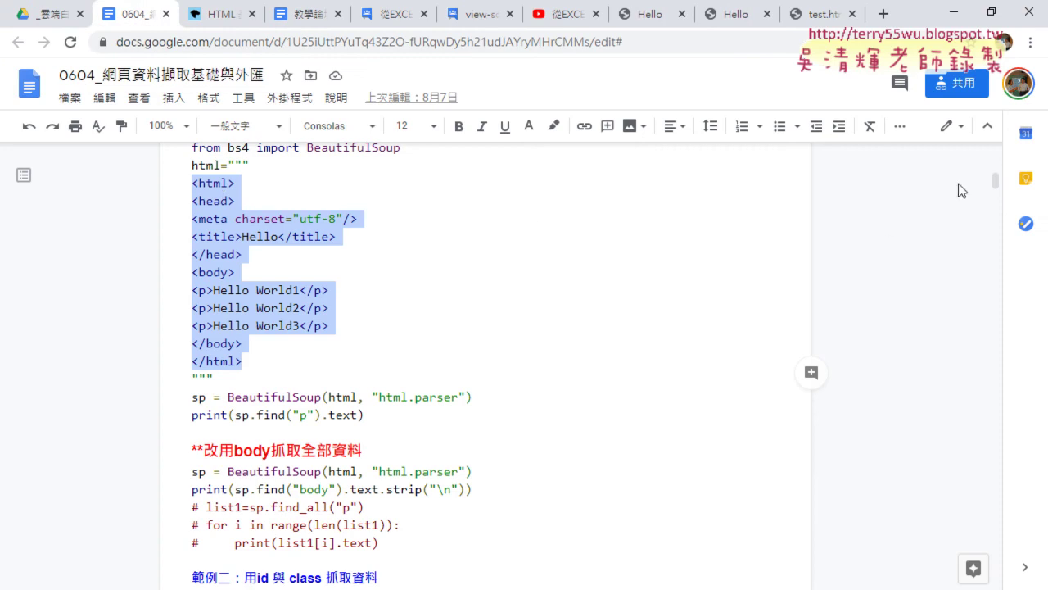